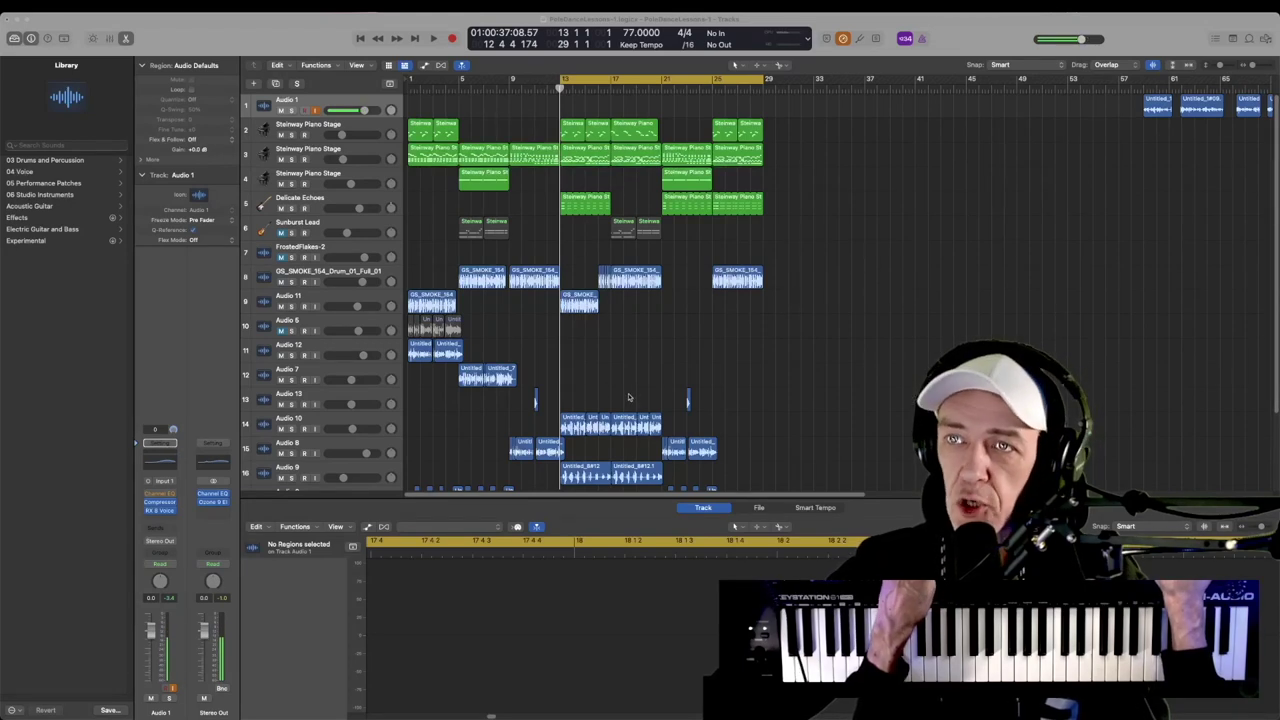
- Turn off cycle mode and play the arrangement from bar 16 to audition the transition
key("super+Up")
key("super+Up")
key("super+Up")
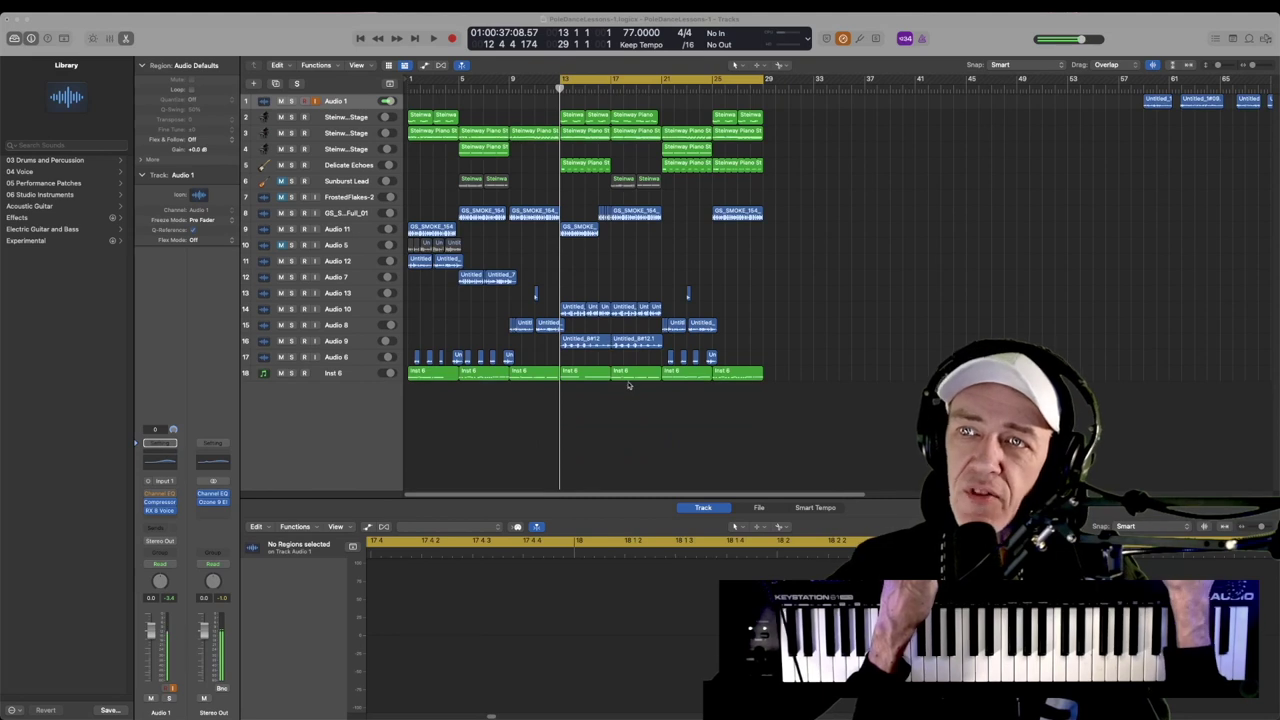
key("super+Down")
key("super+Down")
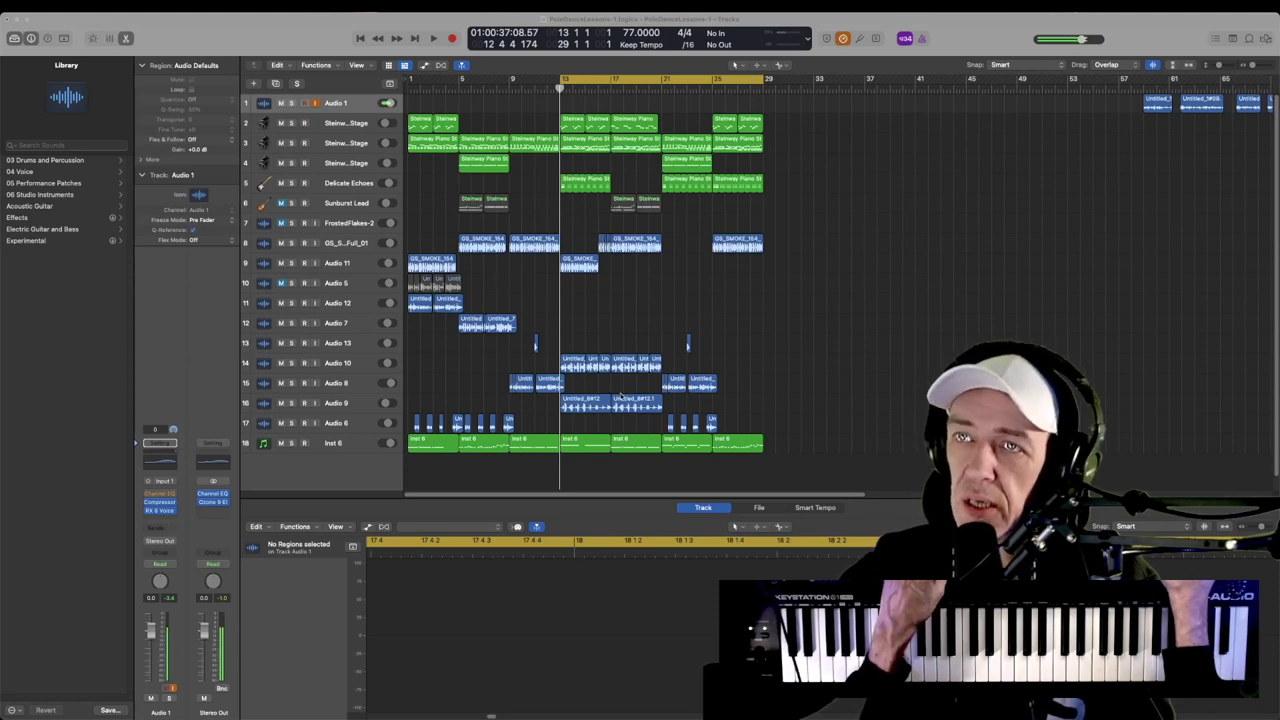
left_click(597, 90)
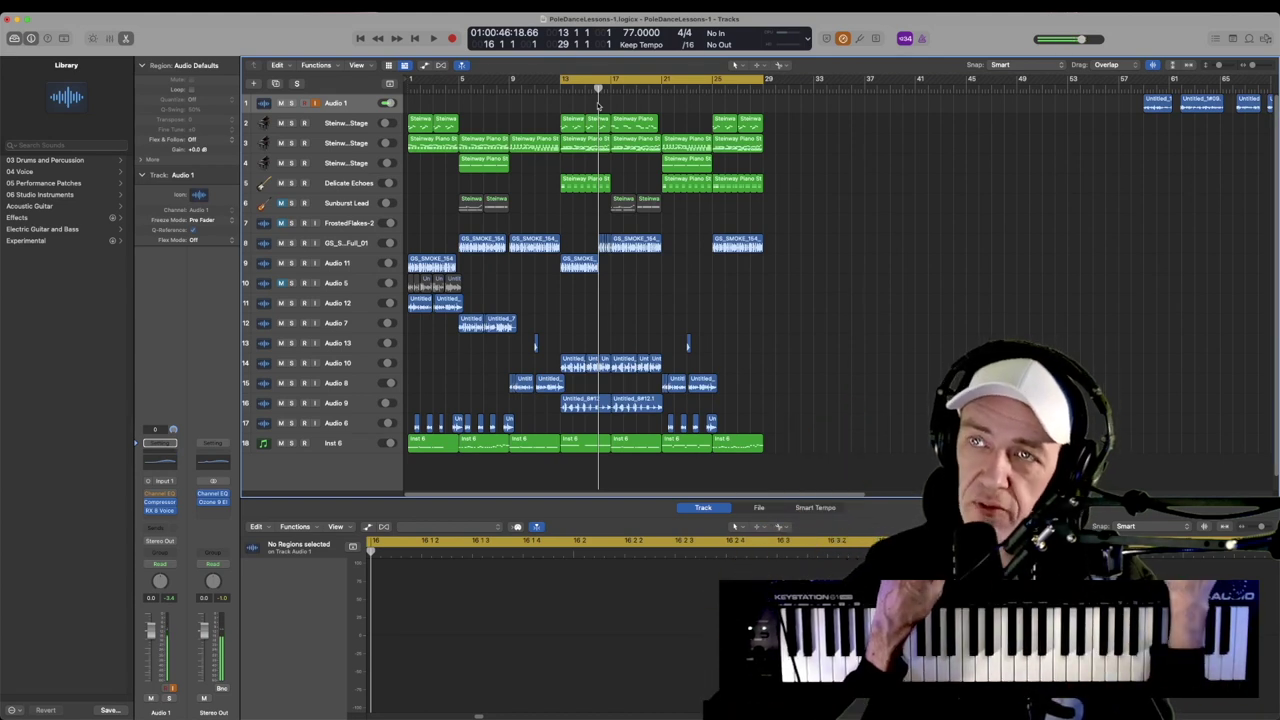
key("c")
key("space")
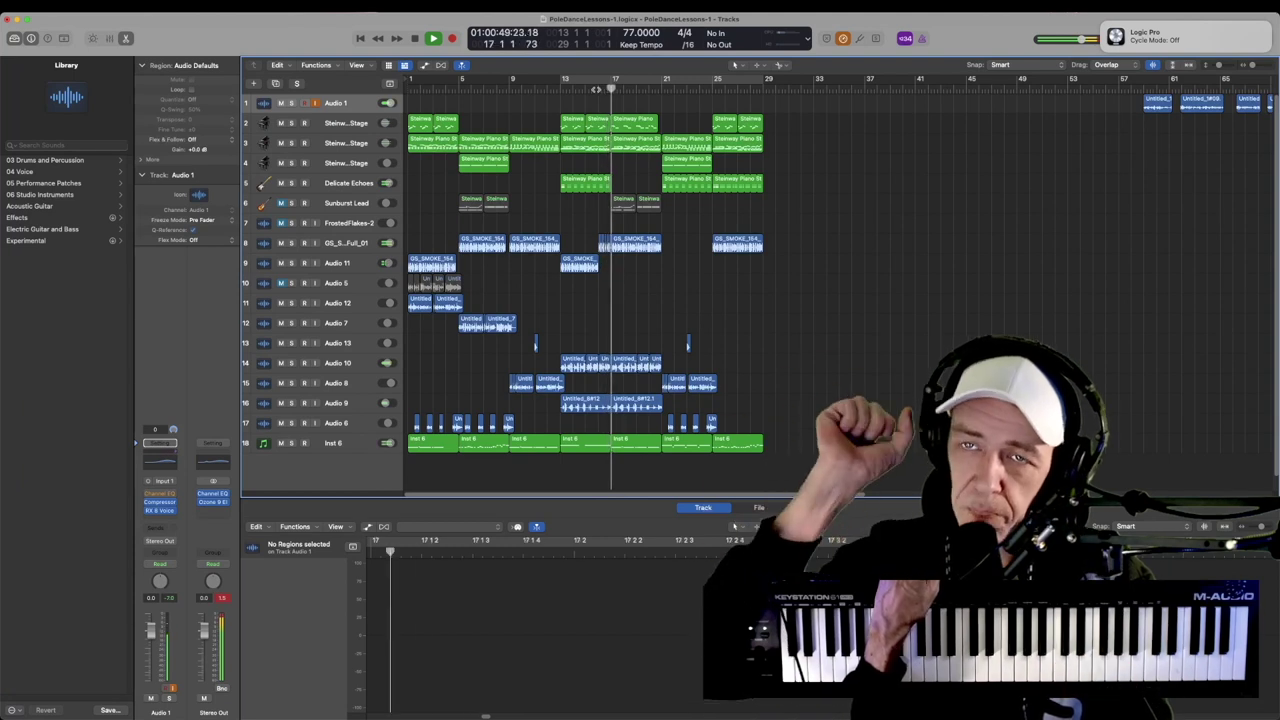
key("space")
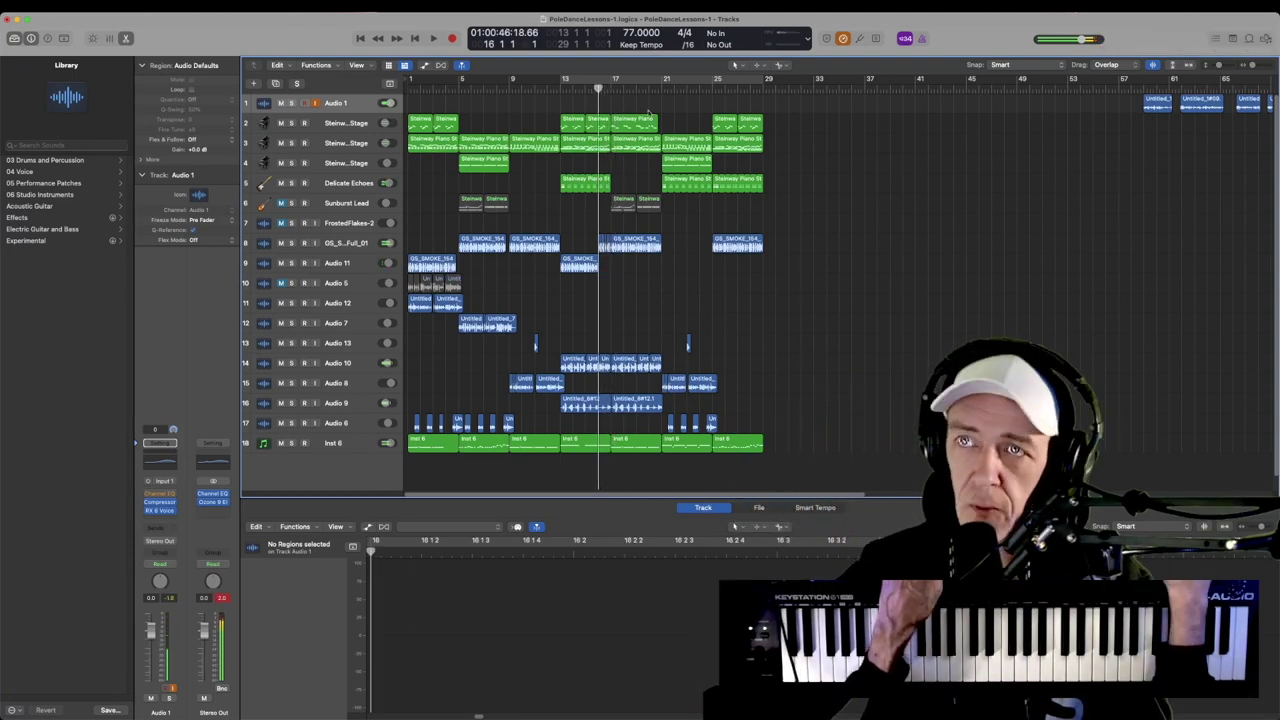
- Create one new software instrument track with an empty channel strip below Inst 6
left_click(359, 443)
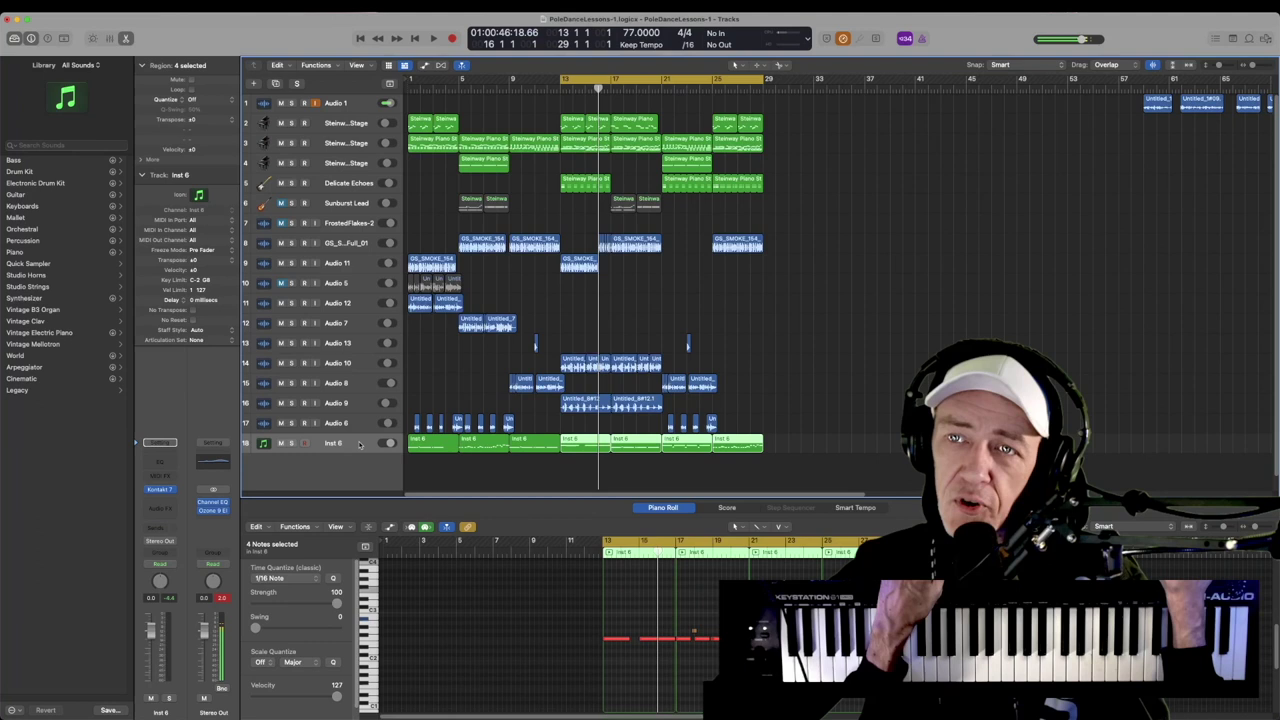
left_click(256, 84)
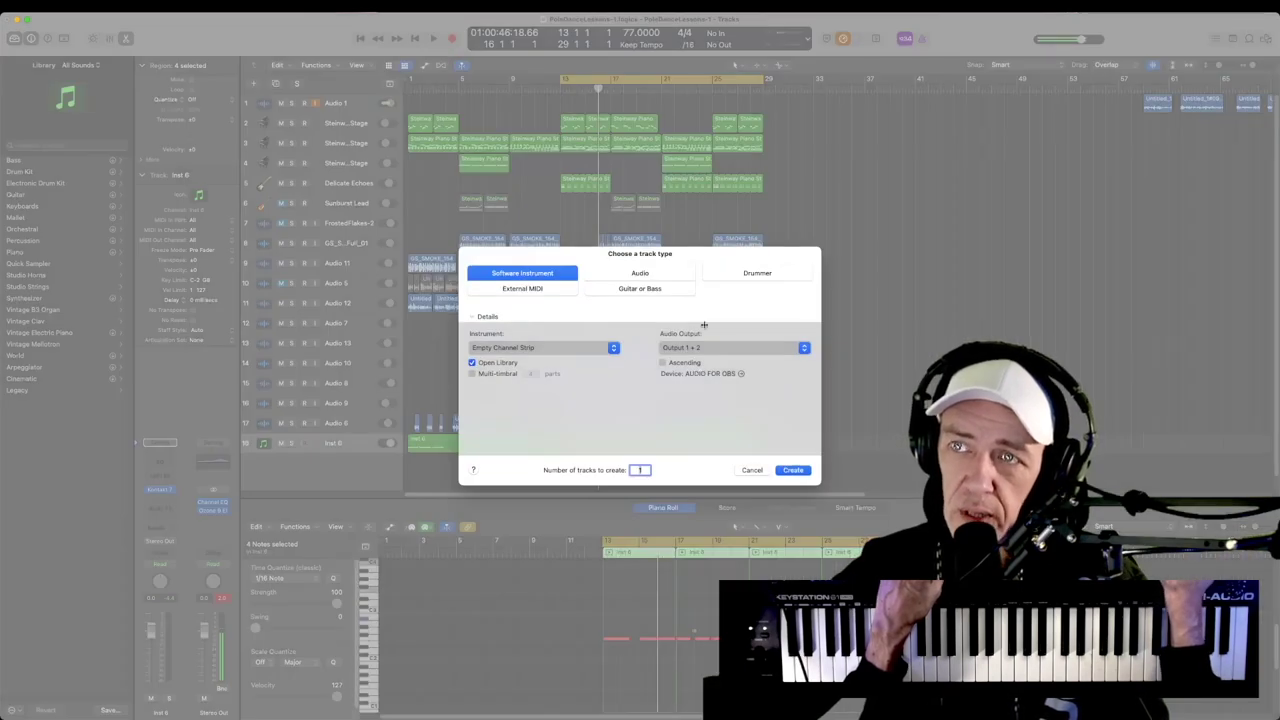
key("Return")
- Load the Test Oscillator on Inst 7 with pink noise at -52 dB and move its window clear of the regions
left_click(160, 490)
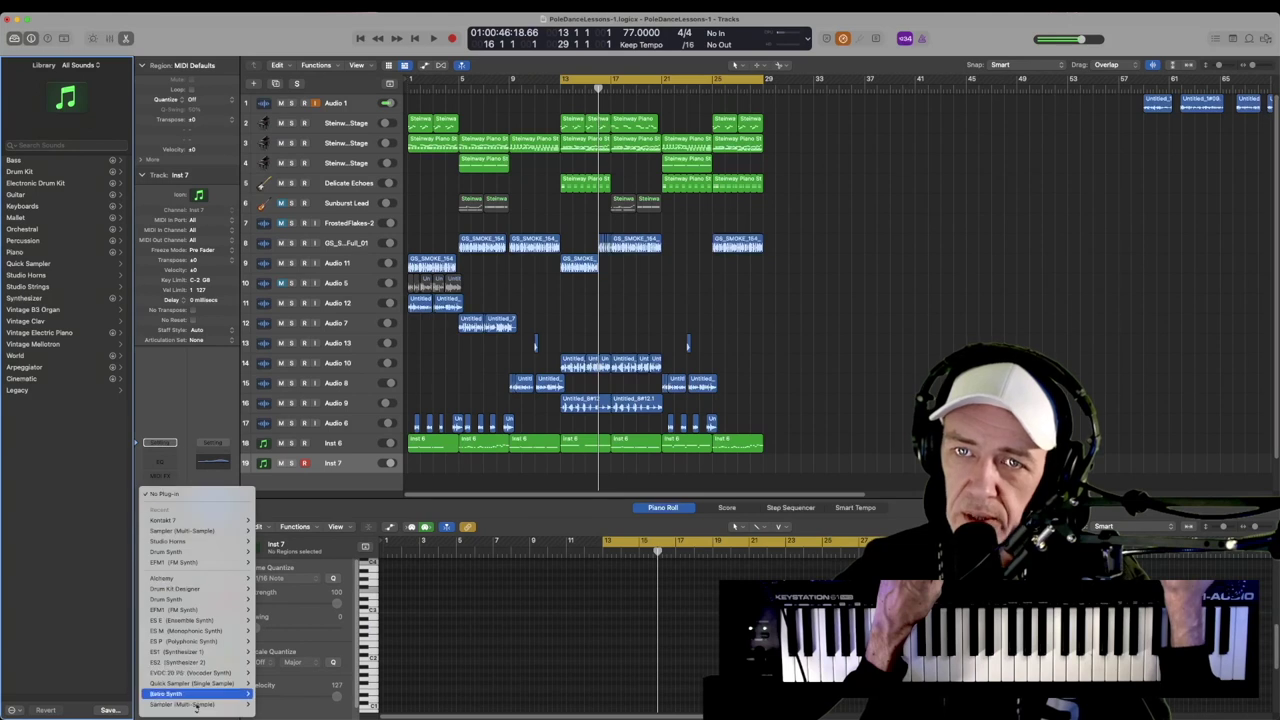
mouse_move(196, 683)
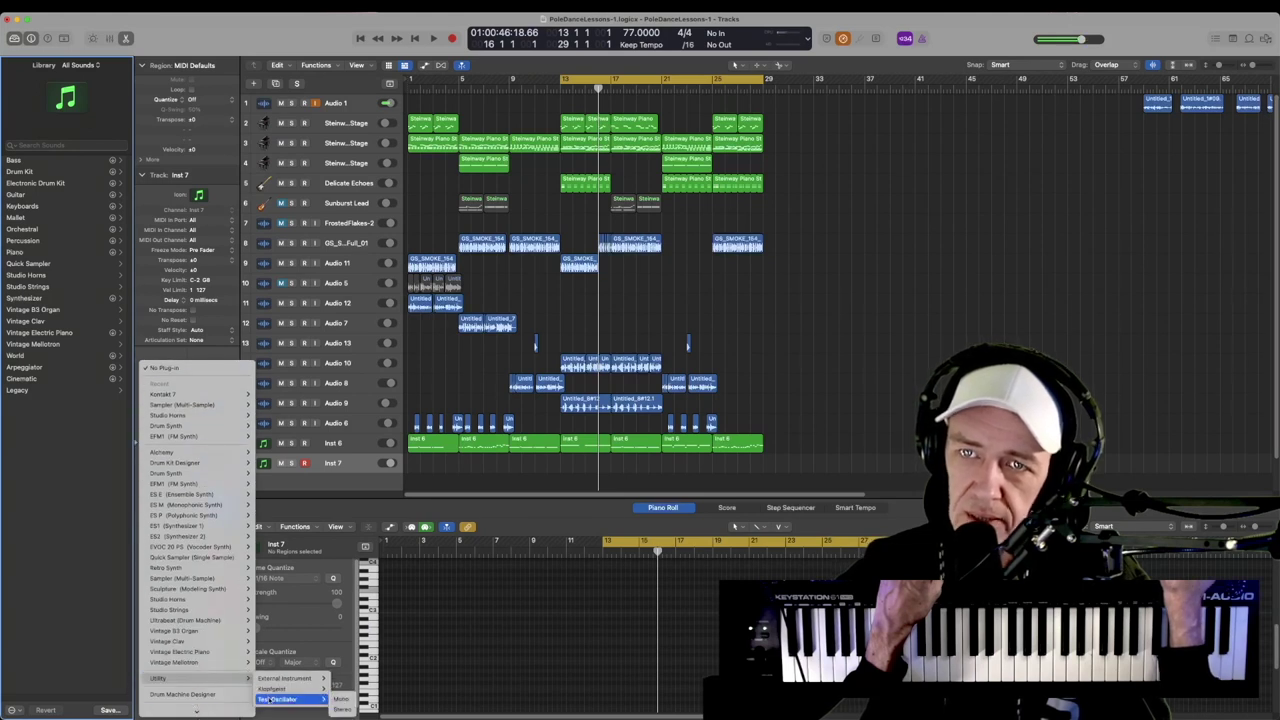
left_click(296, 700)
left_click(445, 157)
left_click(613, 150)
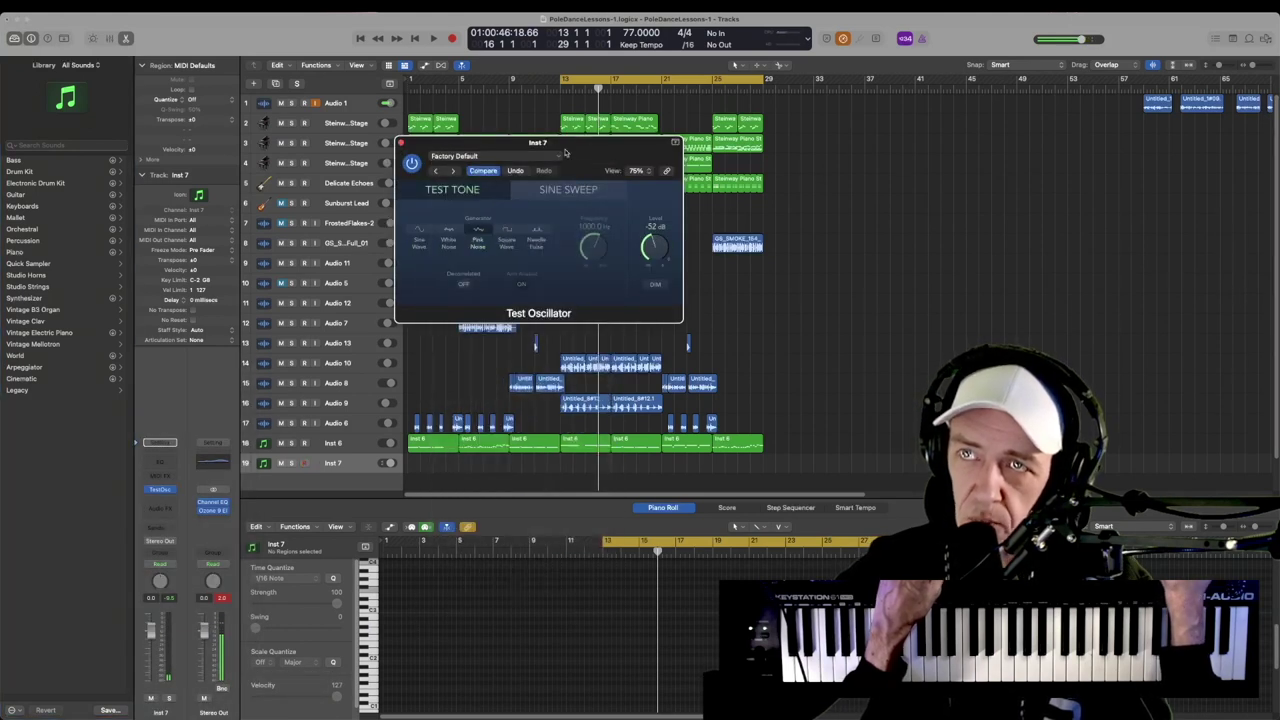
left_click_drag(577, 152, 1012, 155)
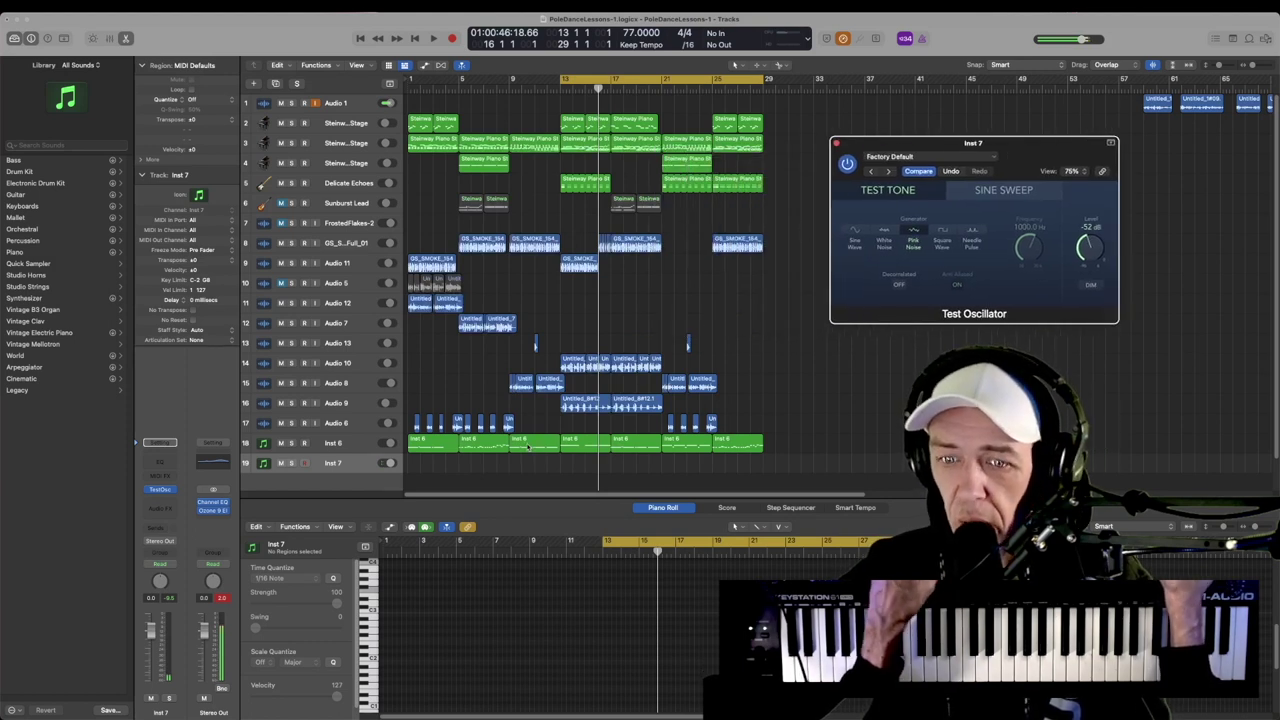
- Show track automation and set Inst 7's automation mode to Latch, with the Test Oscillator level at -96 dB
left_click(549, 480)
key("a")
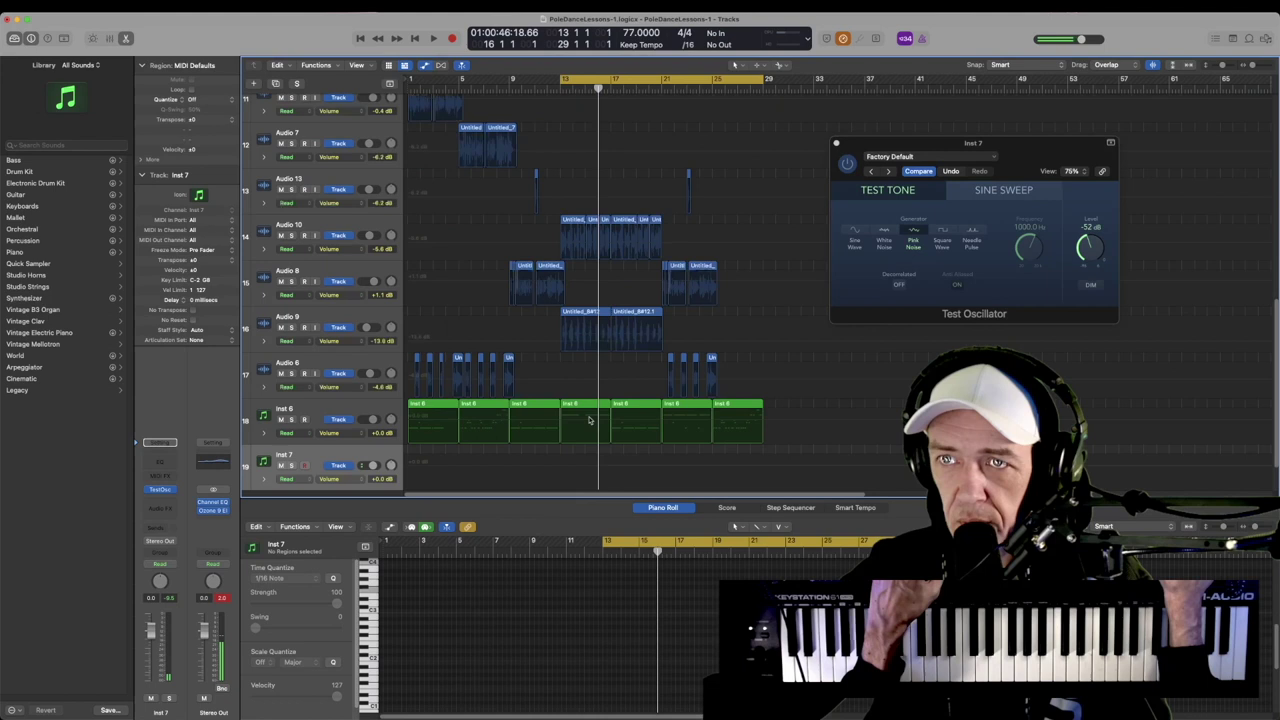
scroll(591, 423, "down", 2)
key("space")
left_click(178, 565)
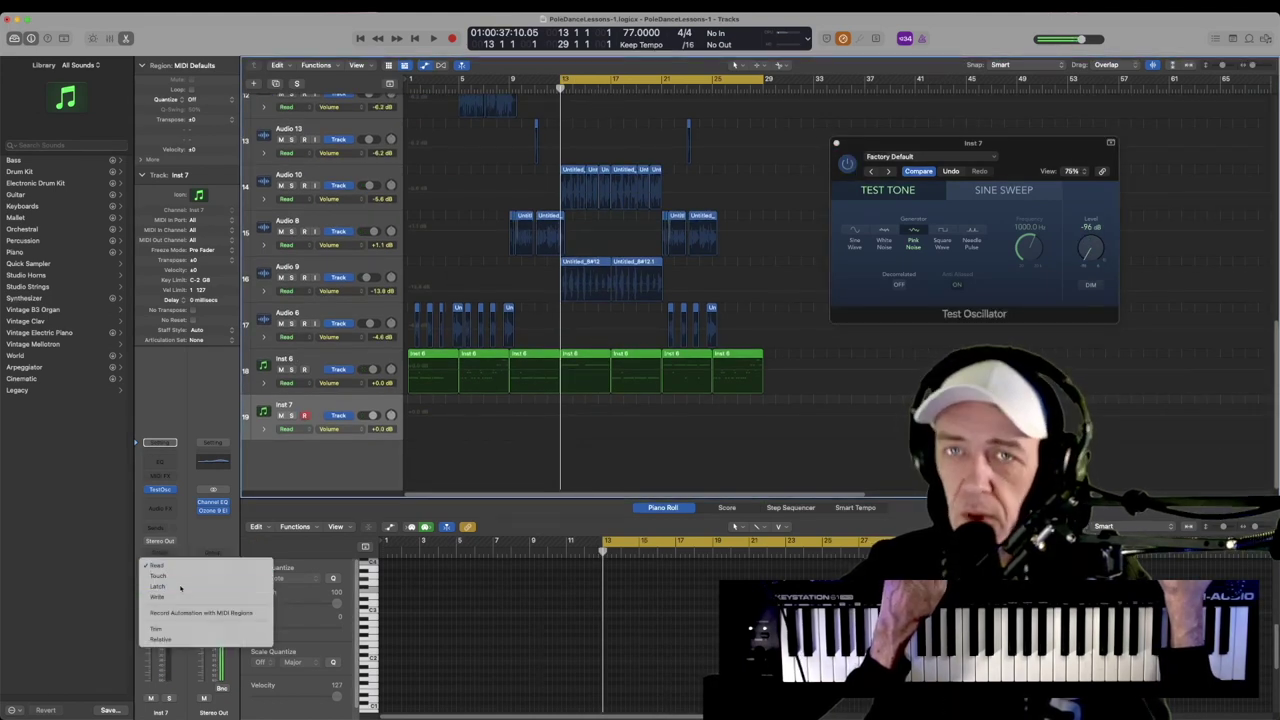
left_click(160, 587)
- Record level automation for the Test Oscillator from bar 15, raising it from -96 dB into a swell that ends near bar 17
left_click(585, 83)
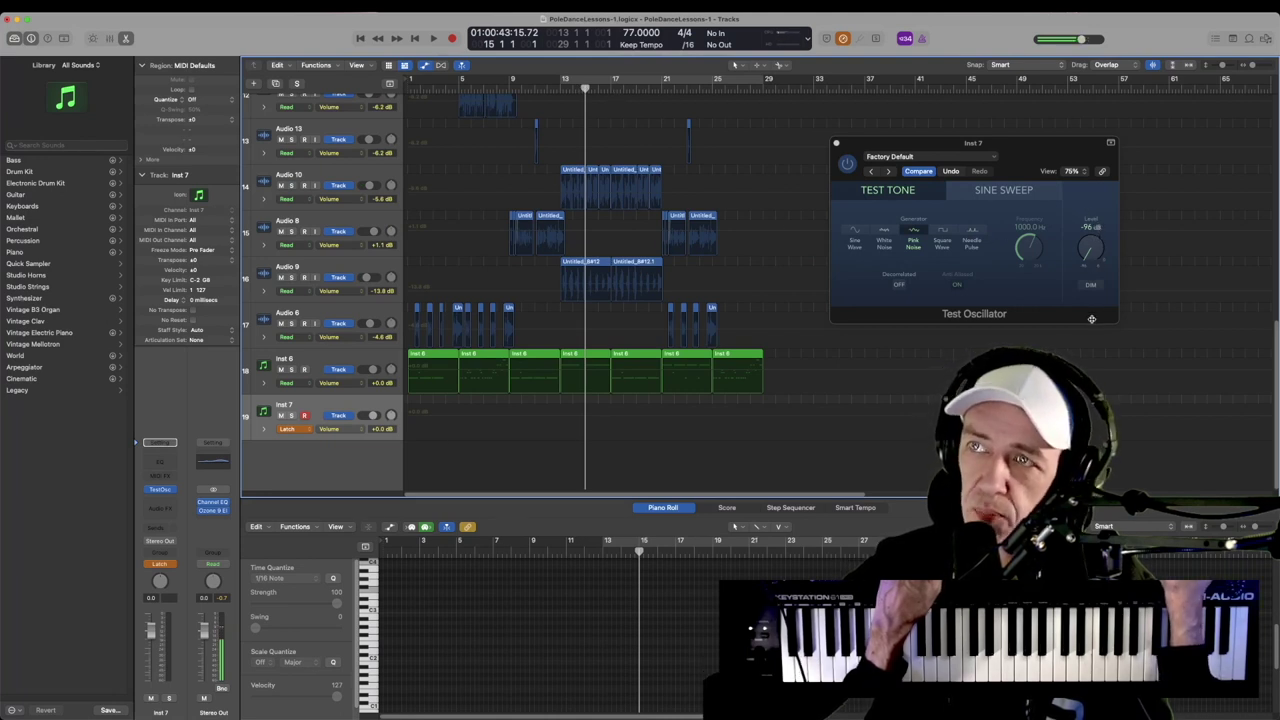
key("space")
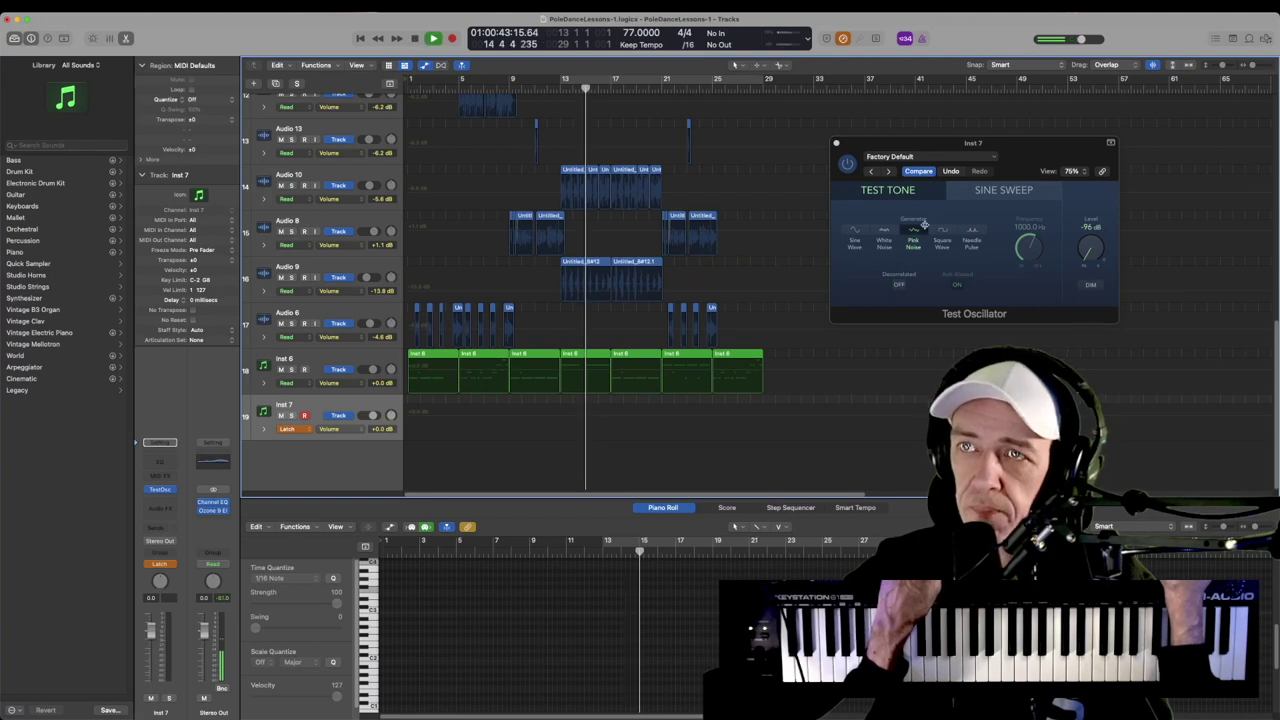
left_click_drag(1090, 250, 1064, 130)
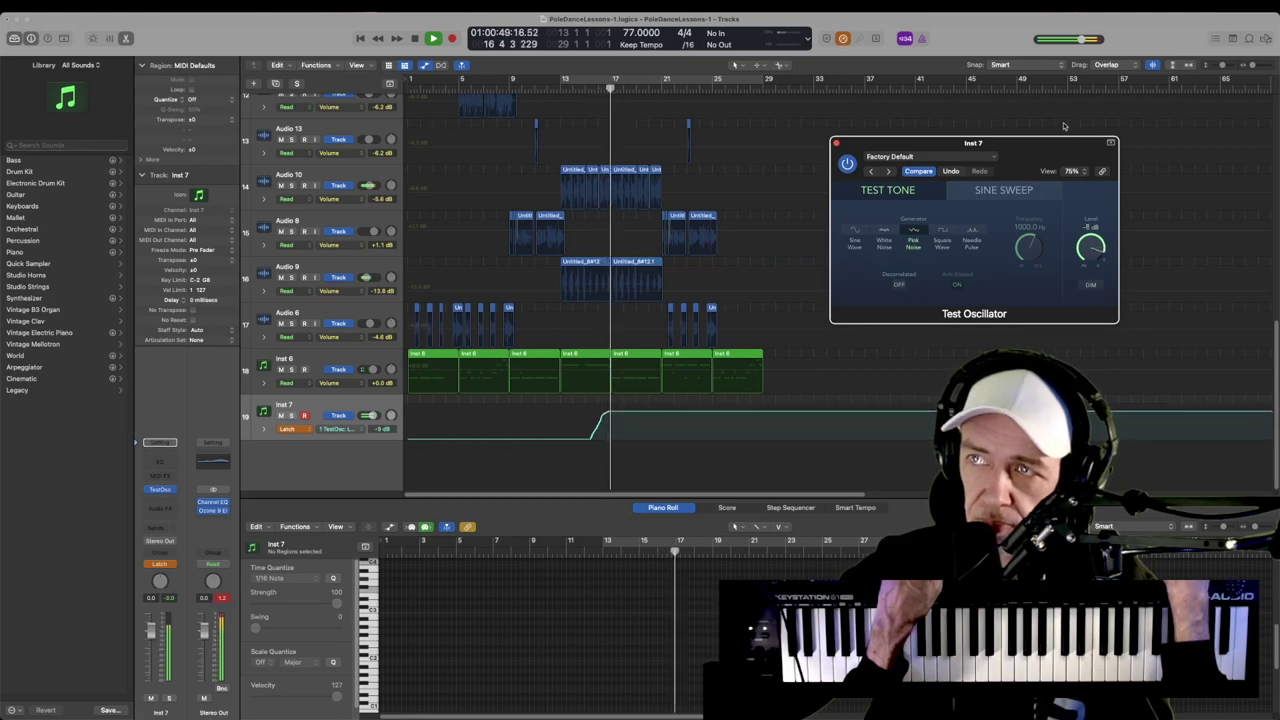
key("space")
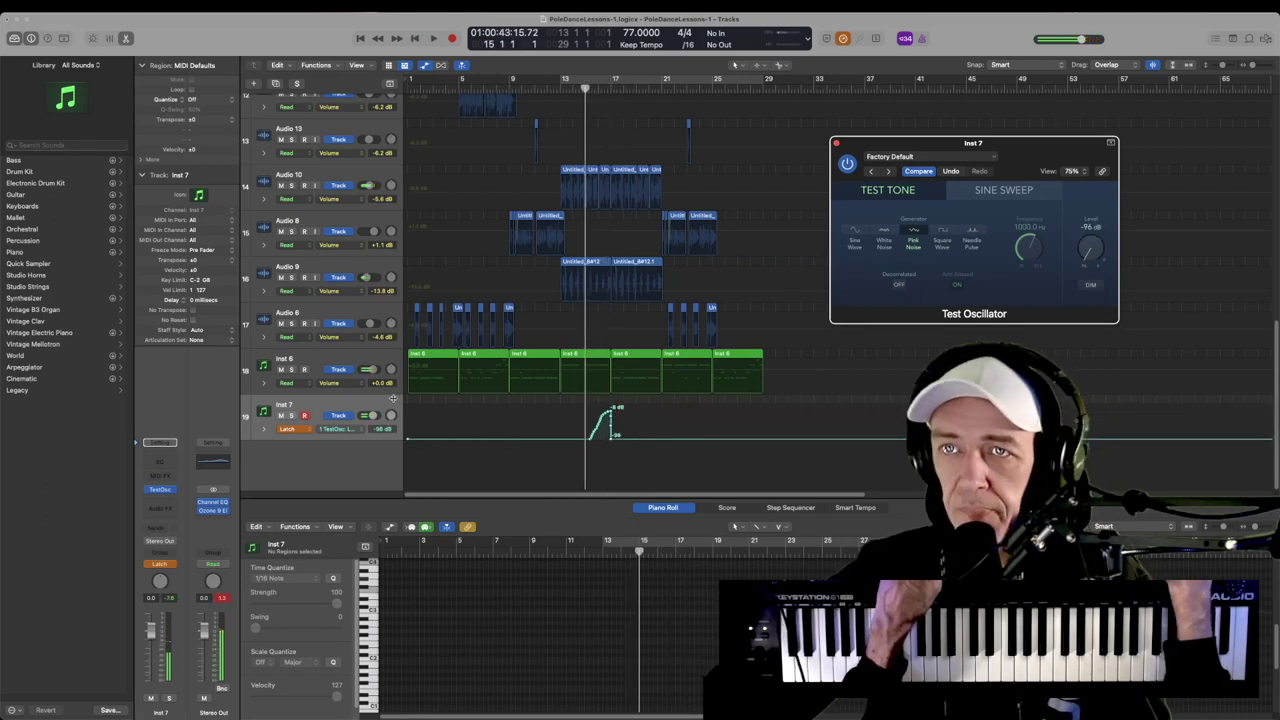
- Add a Channel EQ to Inst 7 and record a high-frequency filter sweep as automation from bar 15 to about bar 17
left_click(168, 462)
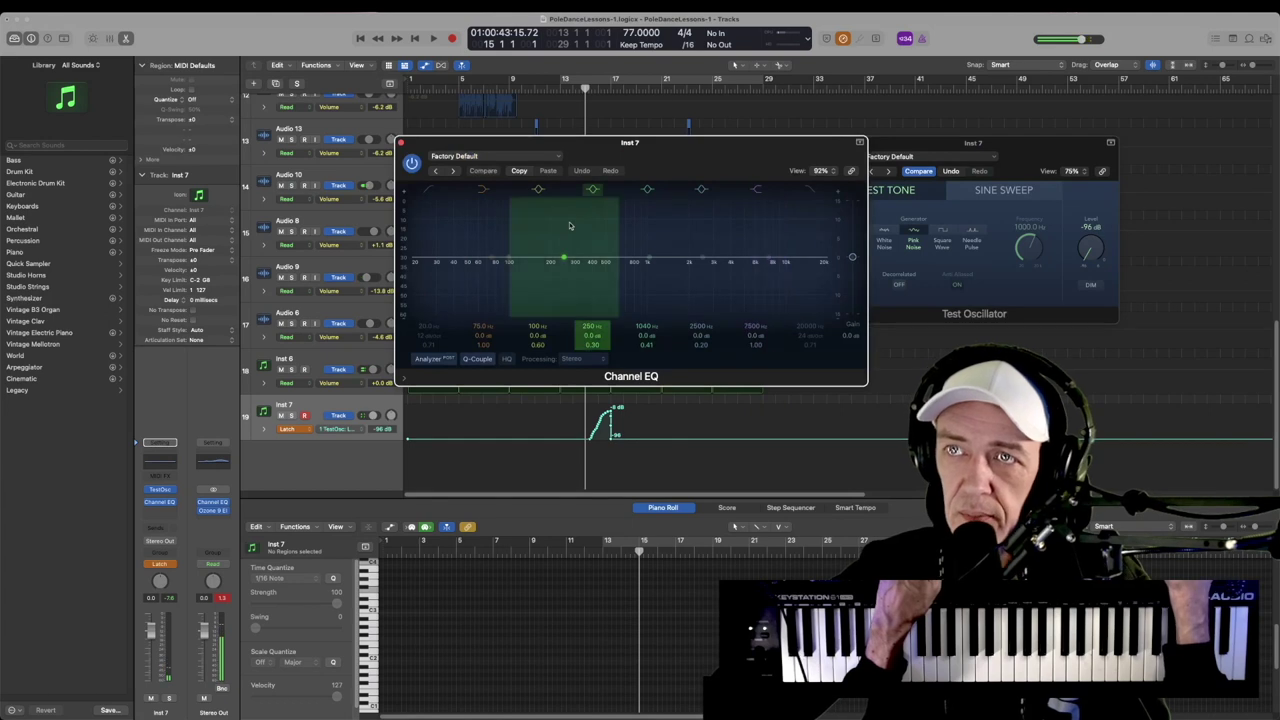
left_click_drag(786, 259, 827, 305)
key("space")
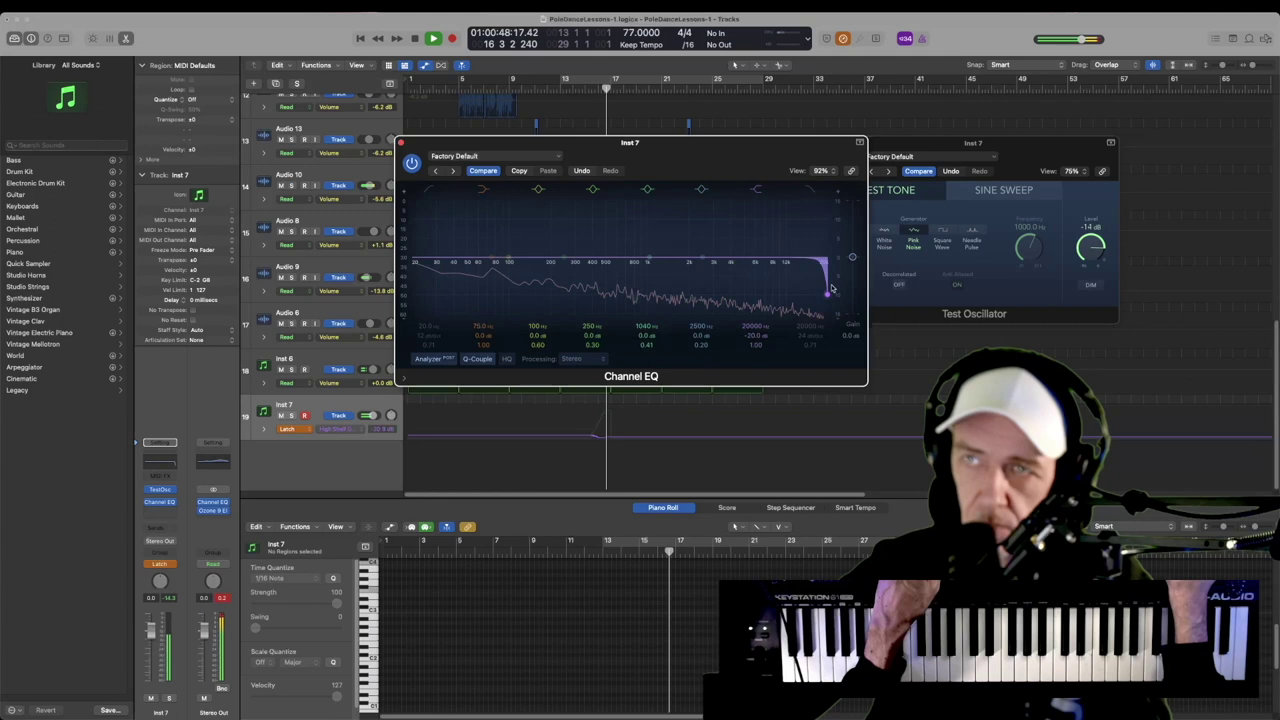
left_click_drag(719, 262, 747, 236)
key("space")
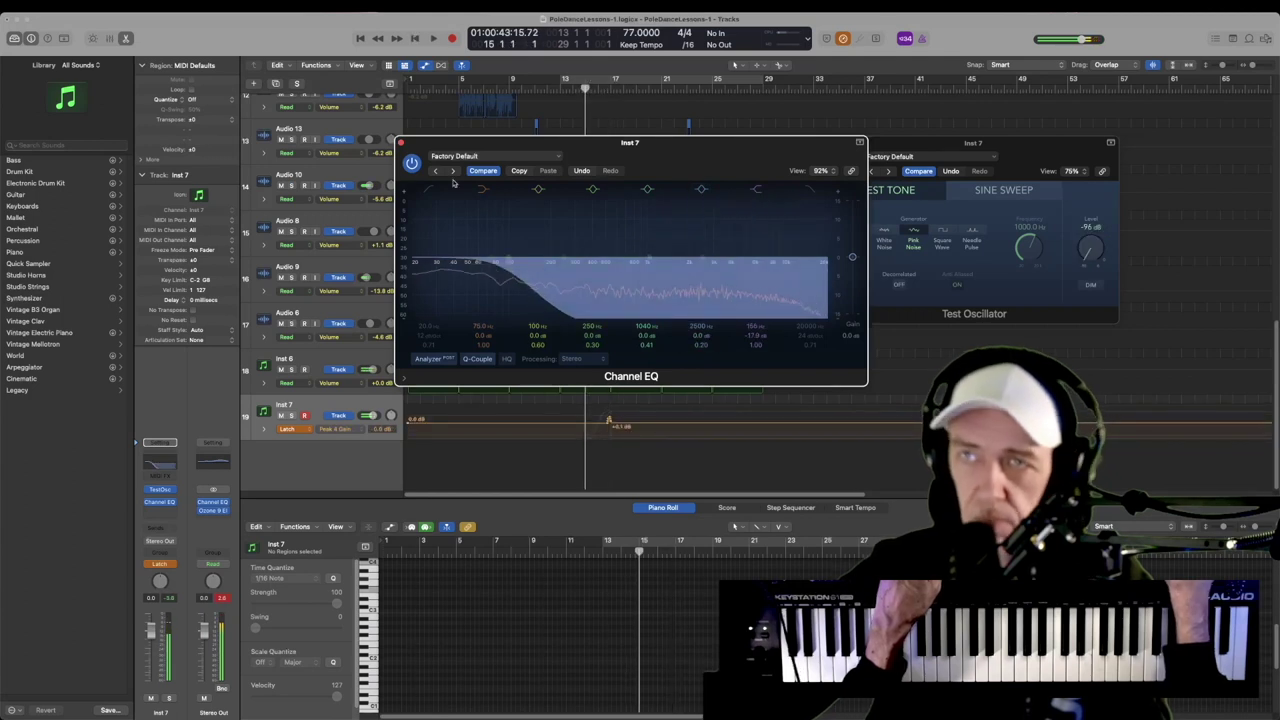
left_click(403, 143)
- Add a Tremolo with its rate automated from 1/8 to 1/16 and a Space Designer reverb to Inst 7
left_click(173, 512)
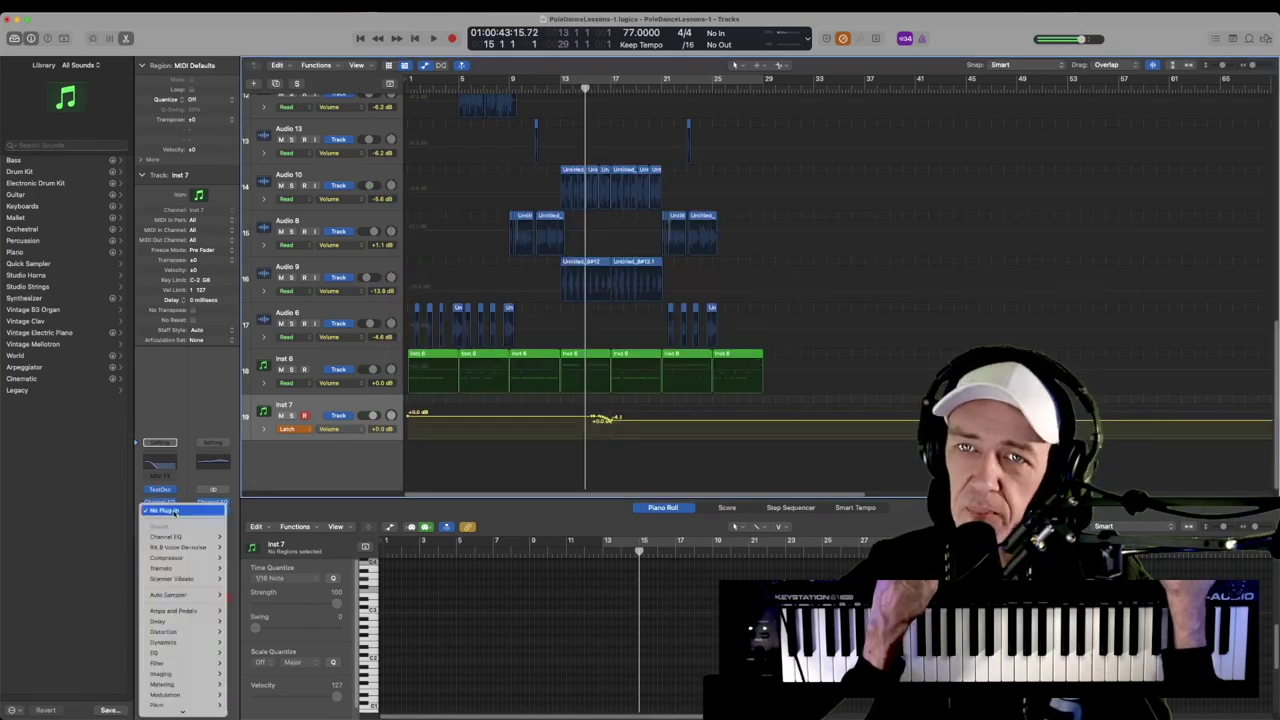
left_click(185, 567)
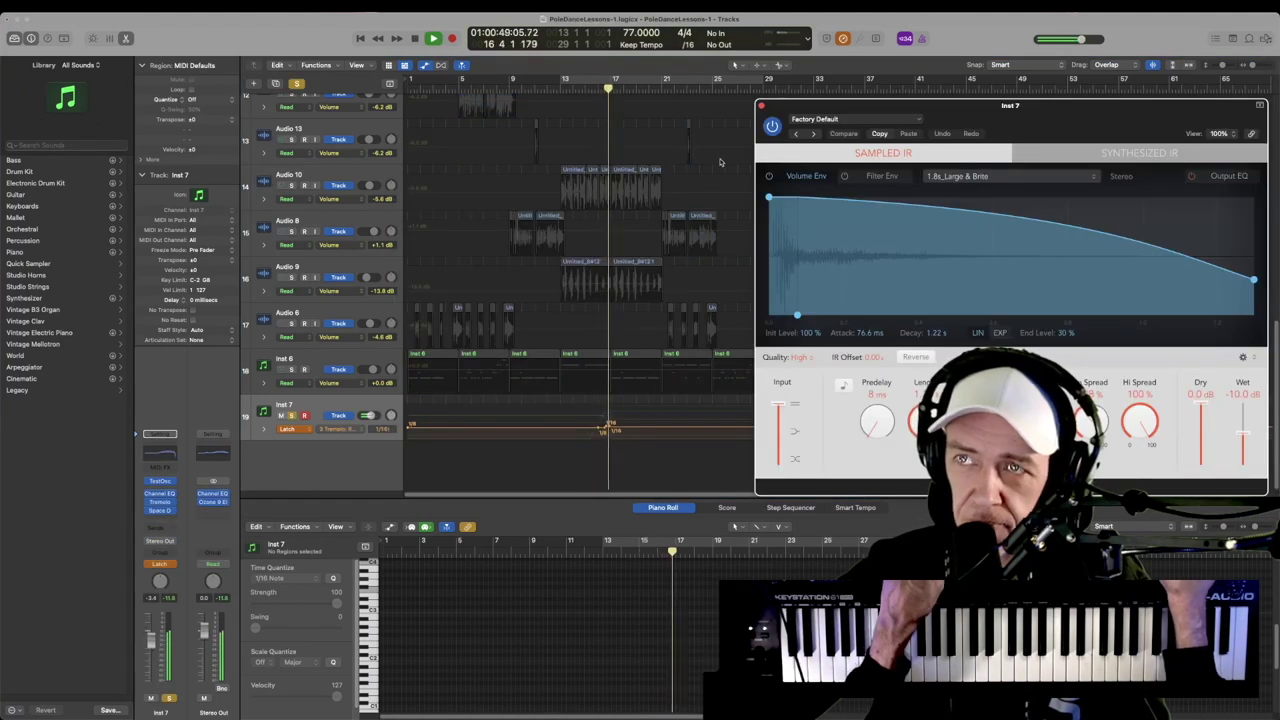
key("space")
left_click(761, 105)
- Set Inst 7's automation mode to Read and play the noise riser from bar 15
left_click(159, 563)
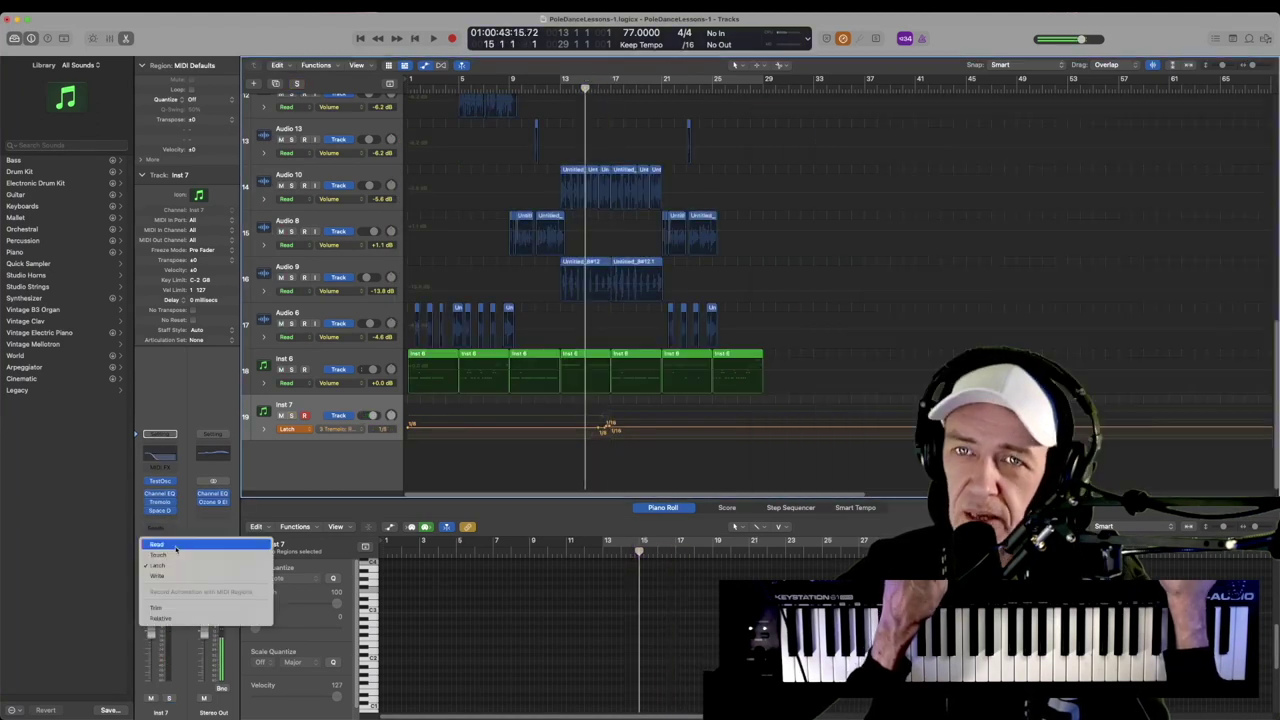
left_click(189, 543)
key("space")
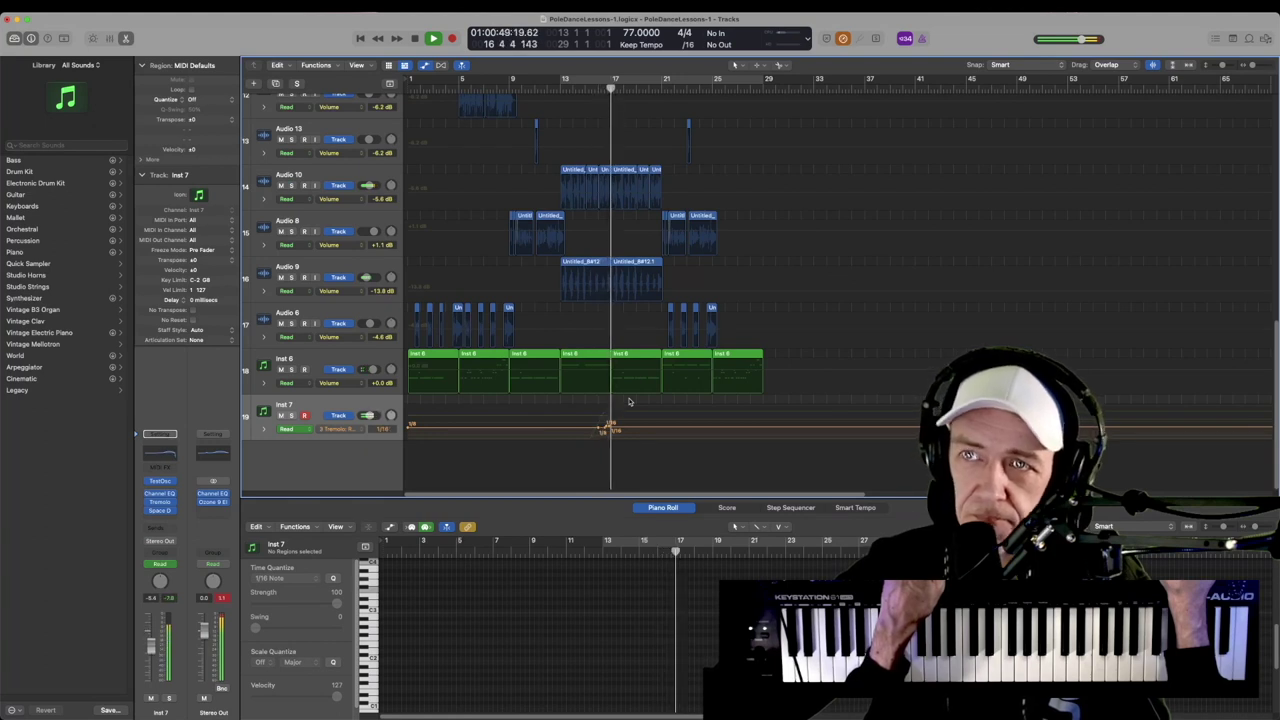
key("space")
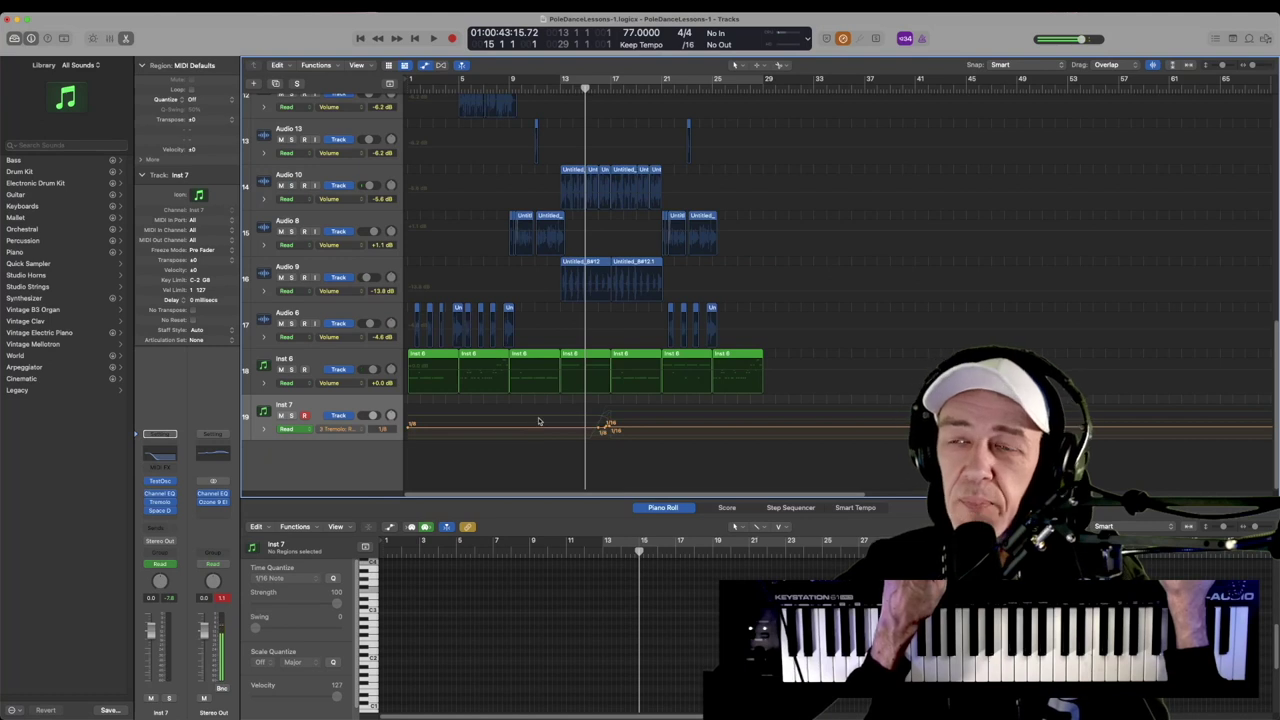
- Create an empty MIDI region on Inst 7 spanning bars 15 to 17
scroll(576, 417, "up", 5)
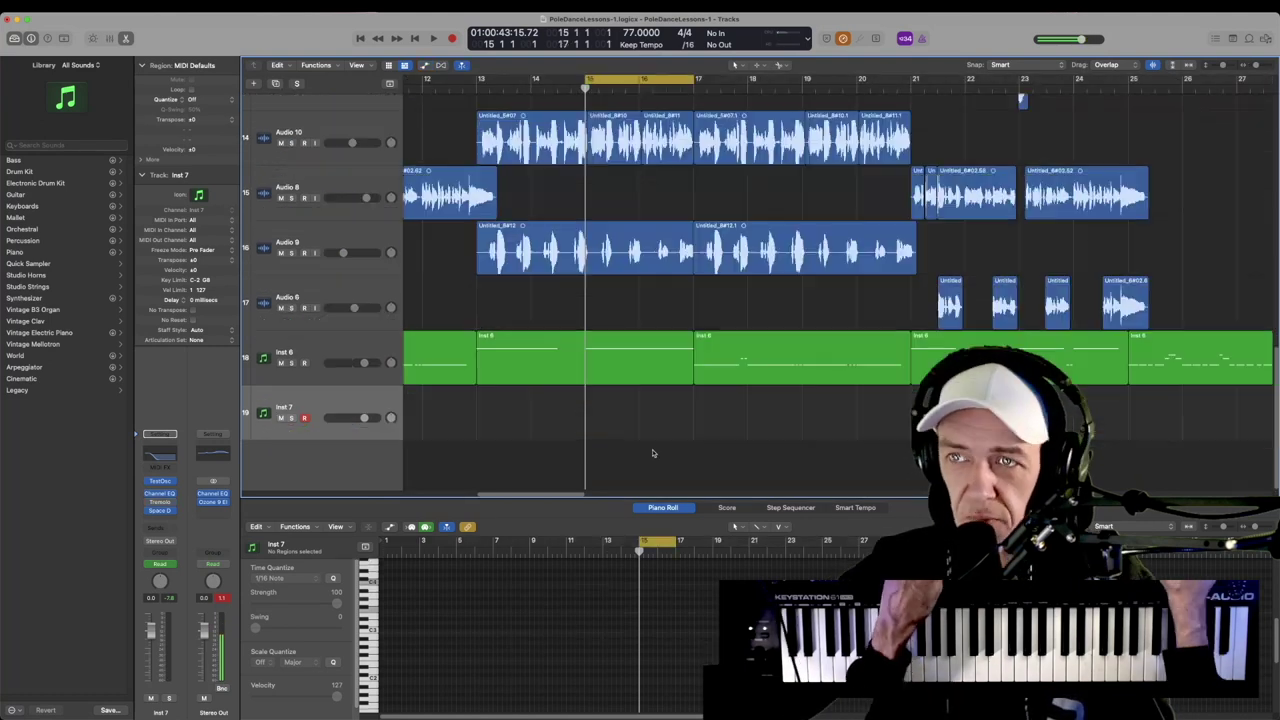
right_click(592, 410)
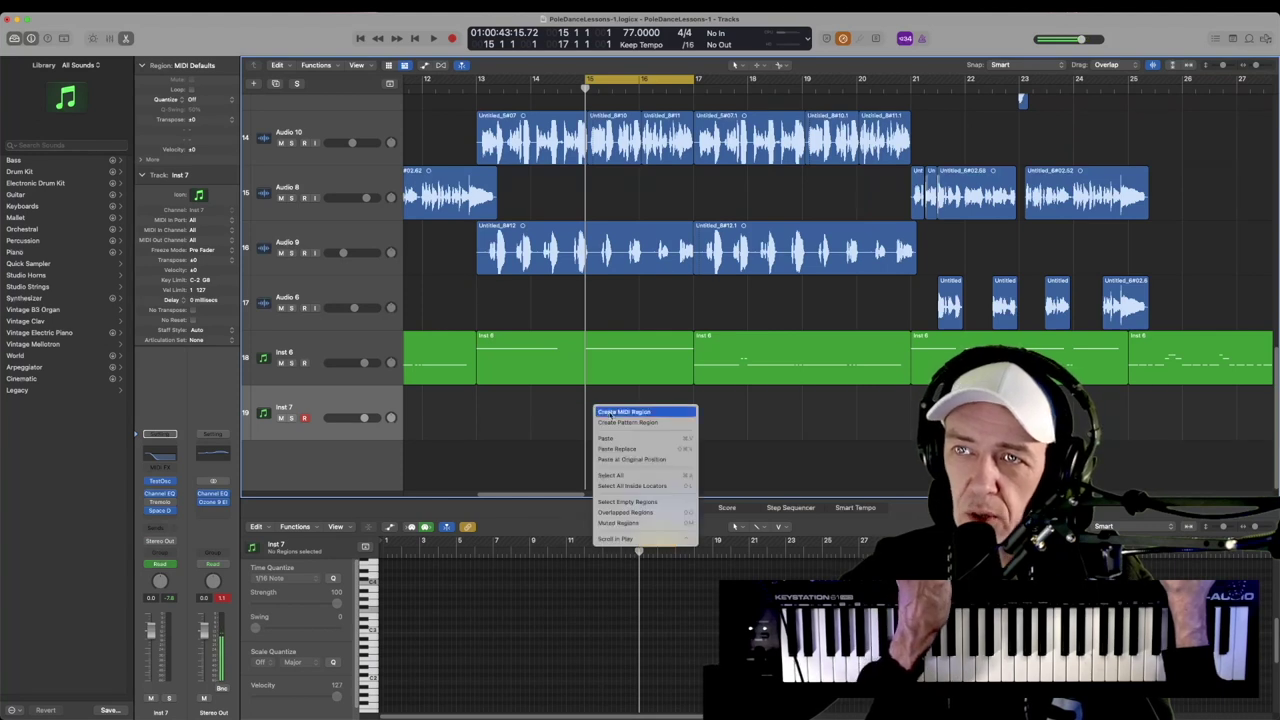
left_click(612, 414)
left_click_drag(638, 432, 692, 438)
- Bounce the Inst 7 region in place to a new audio track and copy the bounced region to bar 17
right_click(653, 417)
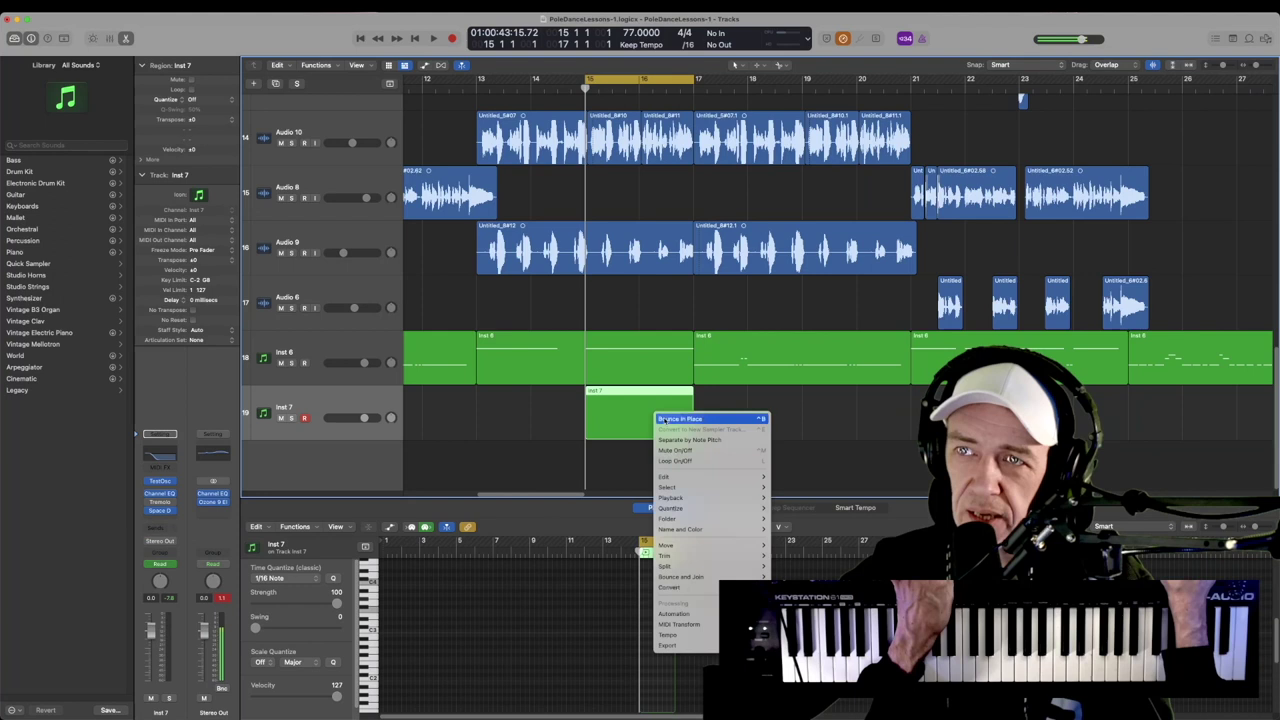
left_click(662, 443)
left_click(722, 459)
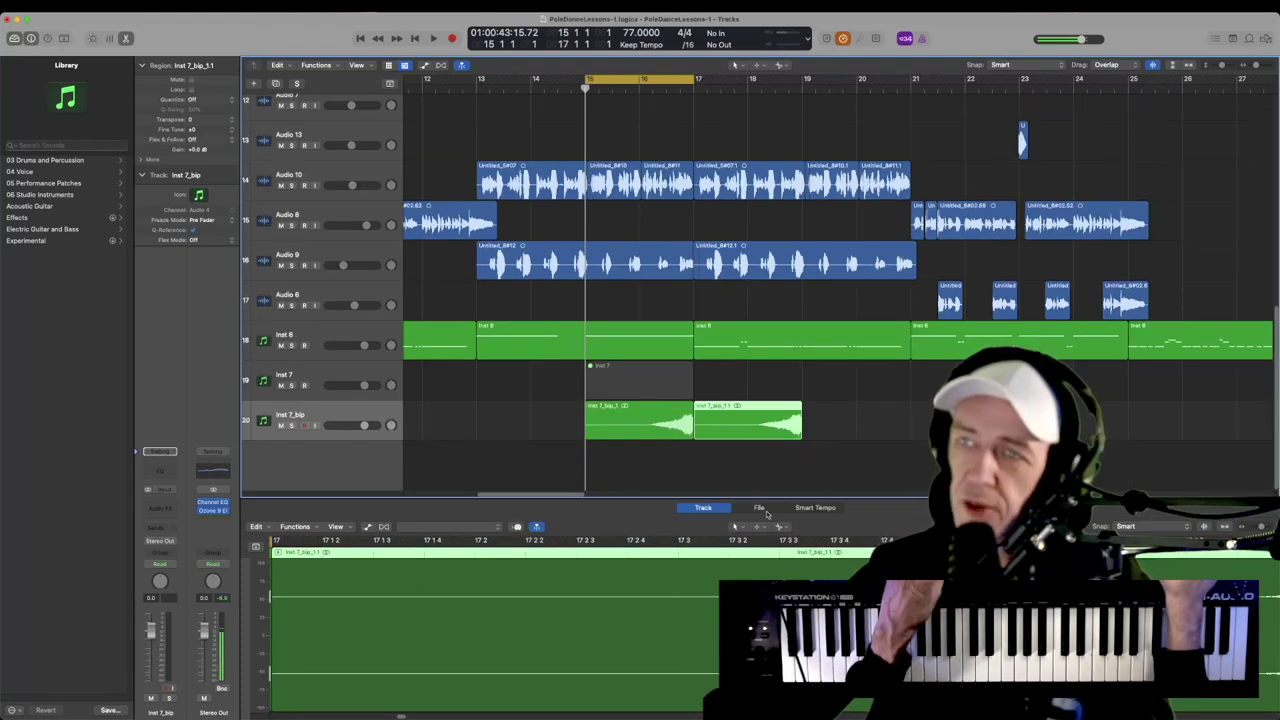
- Reverse the bounced riser's audio in the File editor to make a decaying noise sweep
left_click(759, 508)
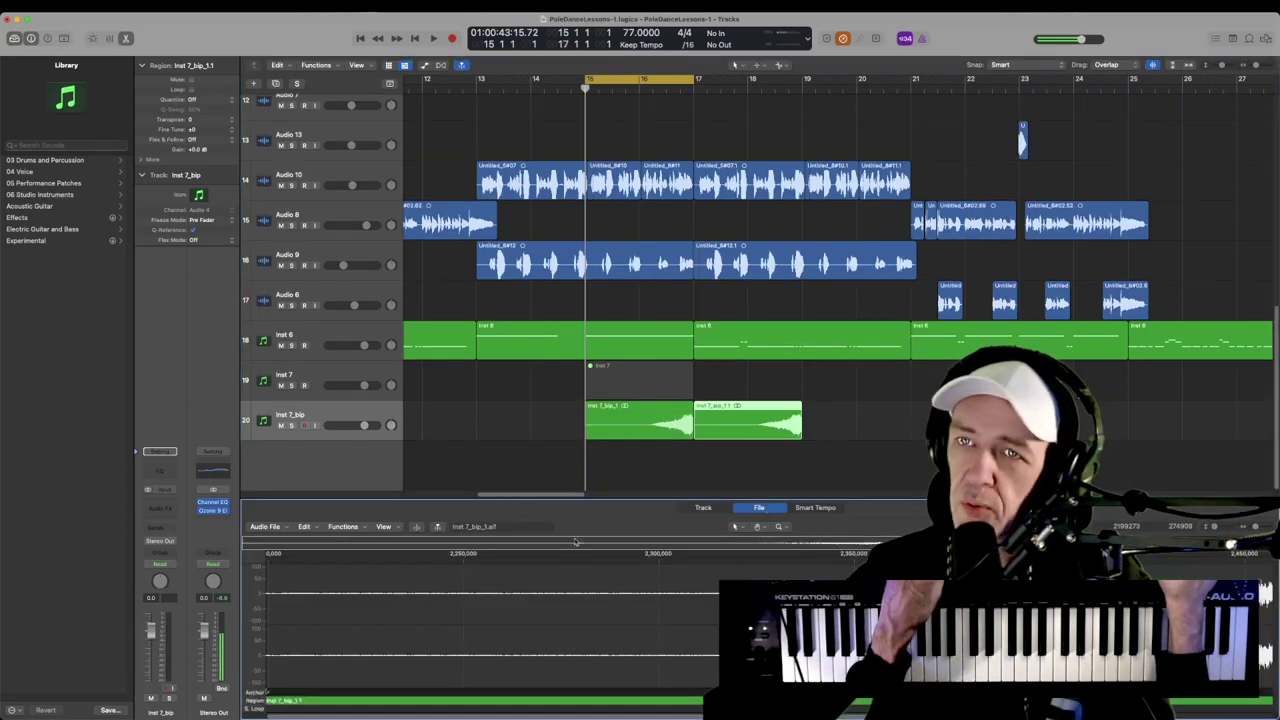
left_click(343, 527)
left_click(358, 606)
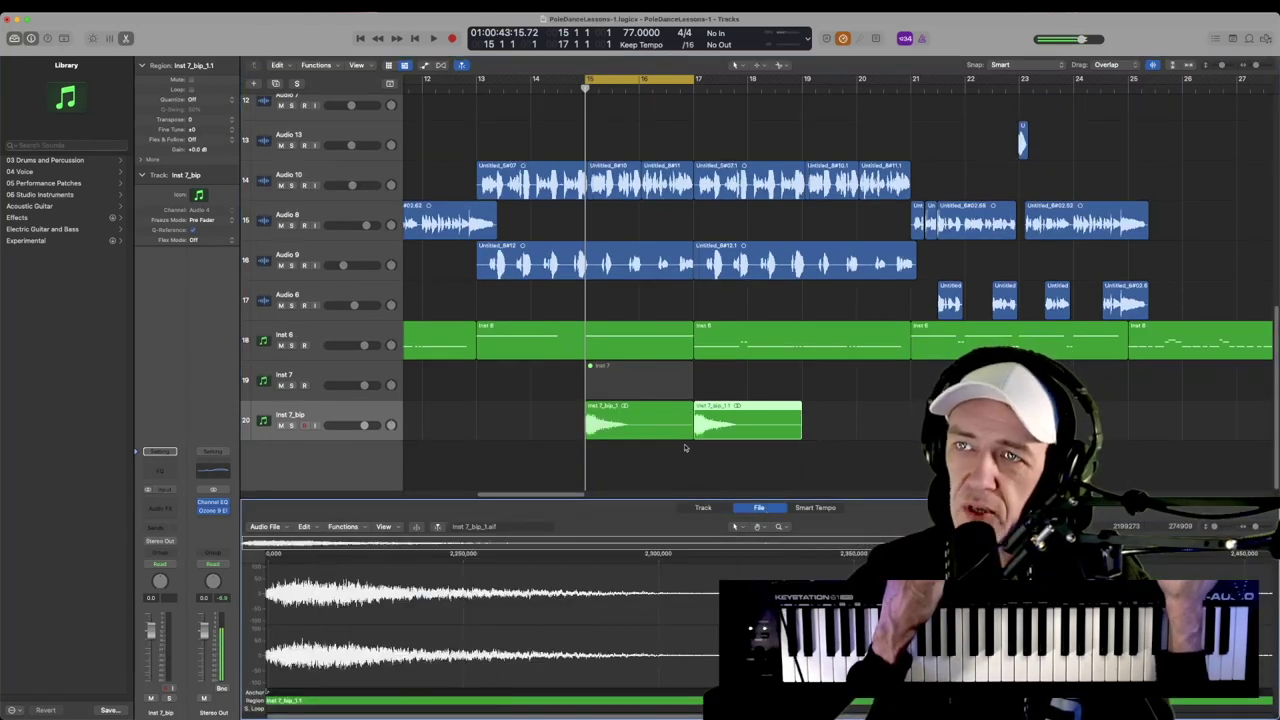
- Bounce the copied region at bar 17 in place to a new track, muting the source
right_click(737, 418)
left_click(758, 421)
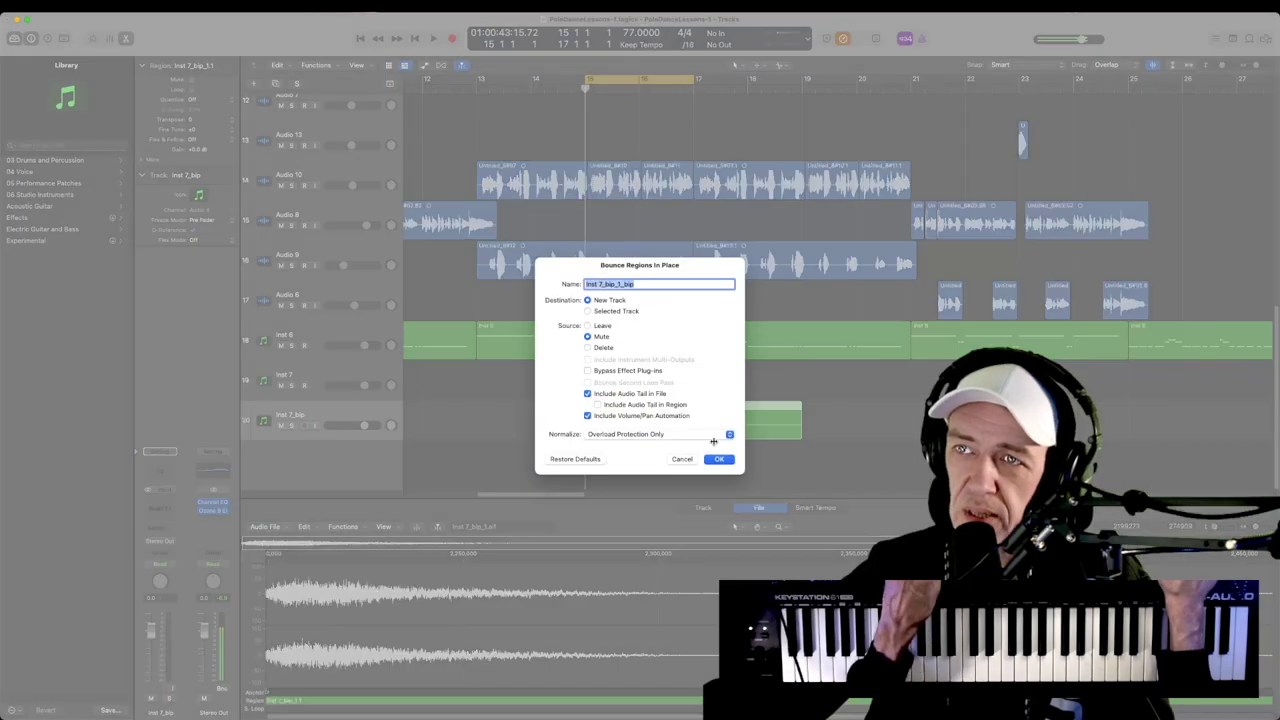
left_click(720, 449)
left_click(712, 446)
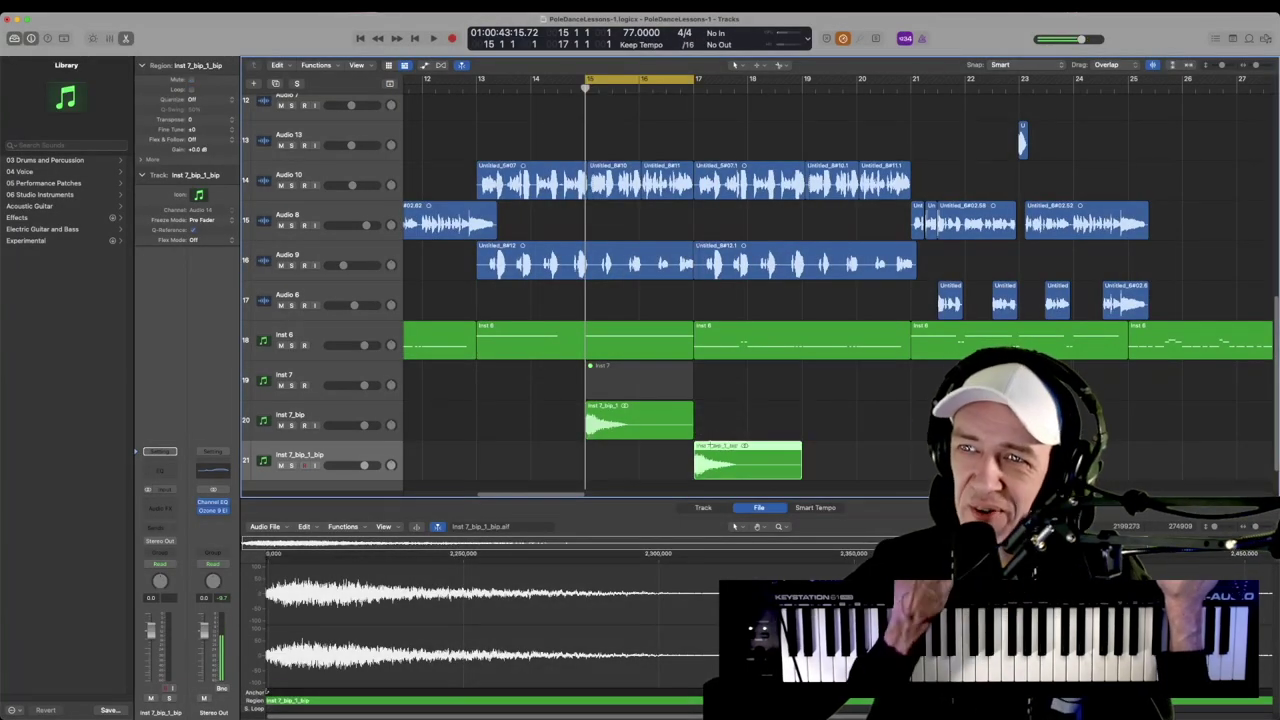
- Reverse the newly bounced region and place it at bar 15, with the decaying Inst 7_bip_1 region at bar 17
left_click(343, 527)
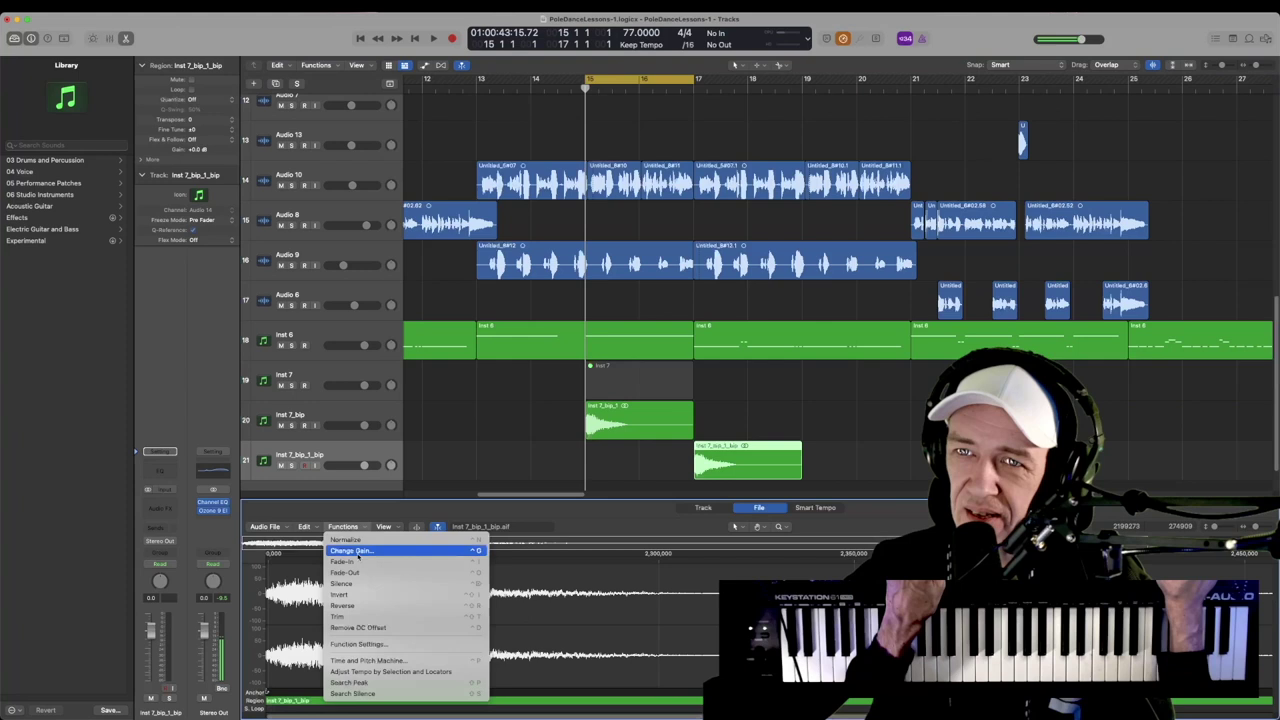
left_click(358, 606)
left_click_drag(773, 458, 753, 420)
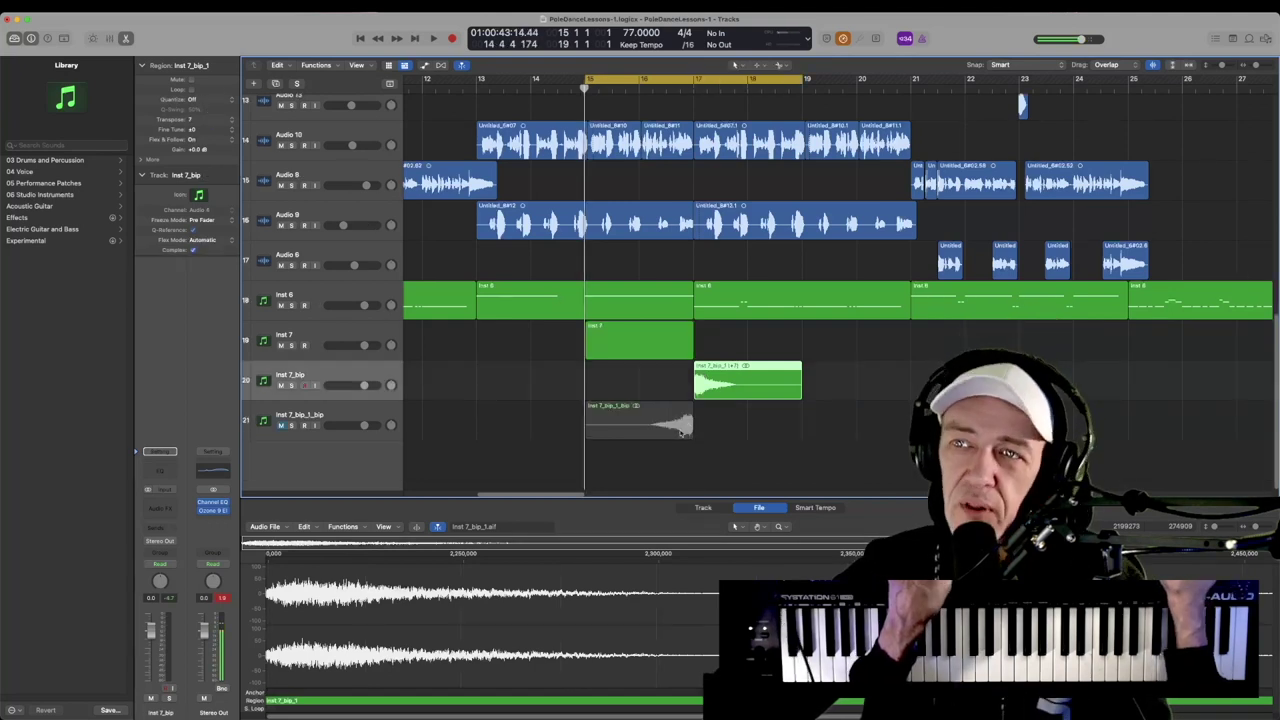
- Play back the transition from bar 15 and lower the Inst 7 track's volume to -3.2 dB
left_click(459, 332)
key("space")
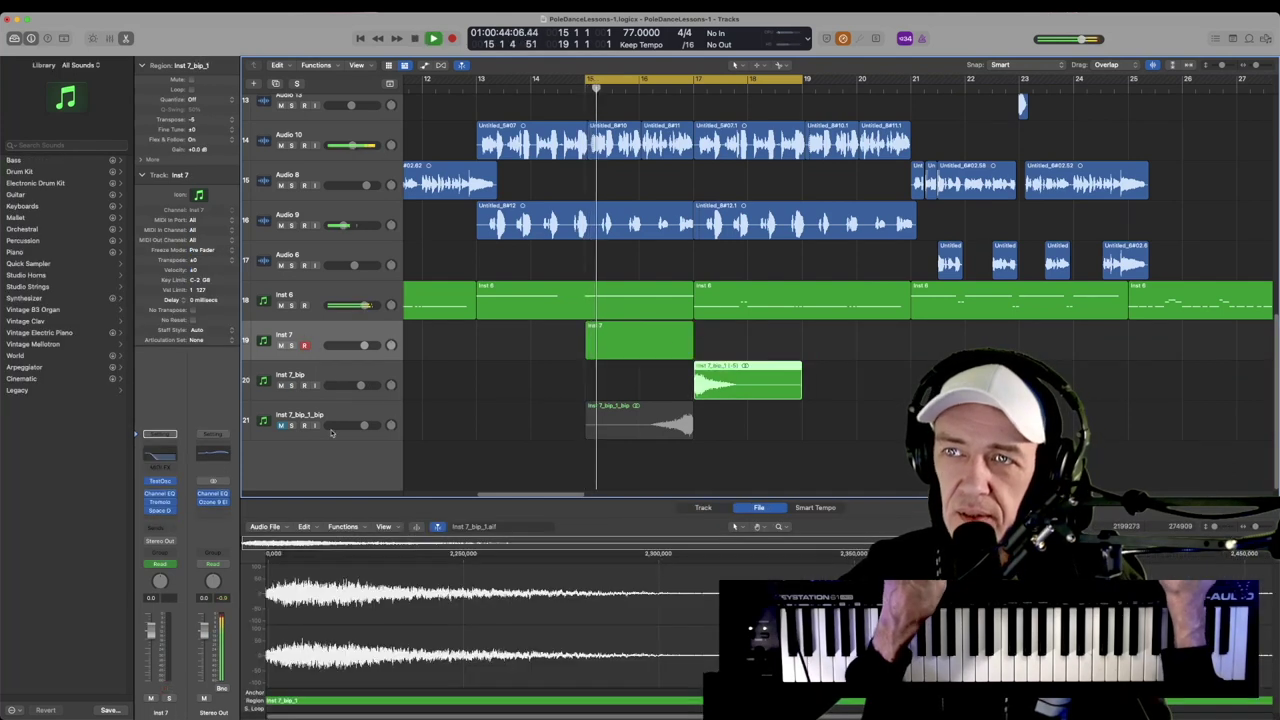
left_click_drag(363, 345, 358, 344)
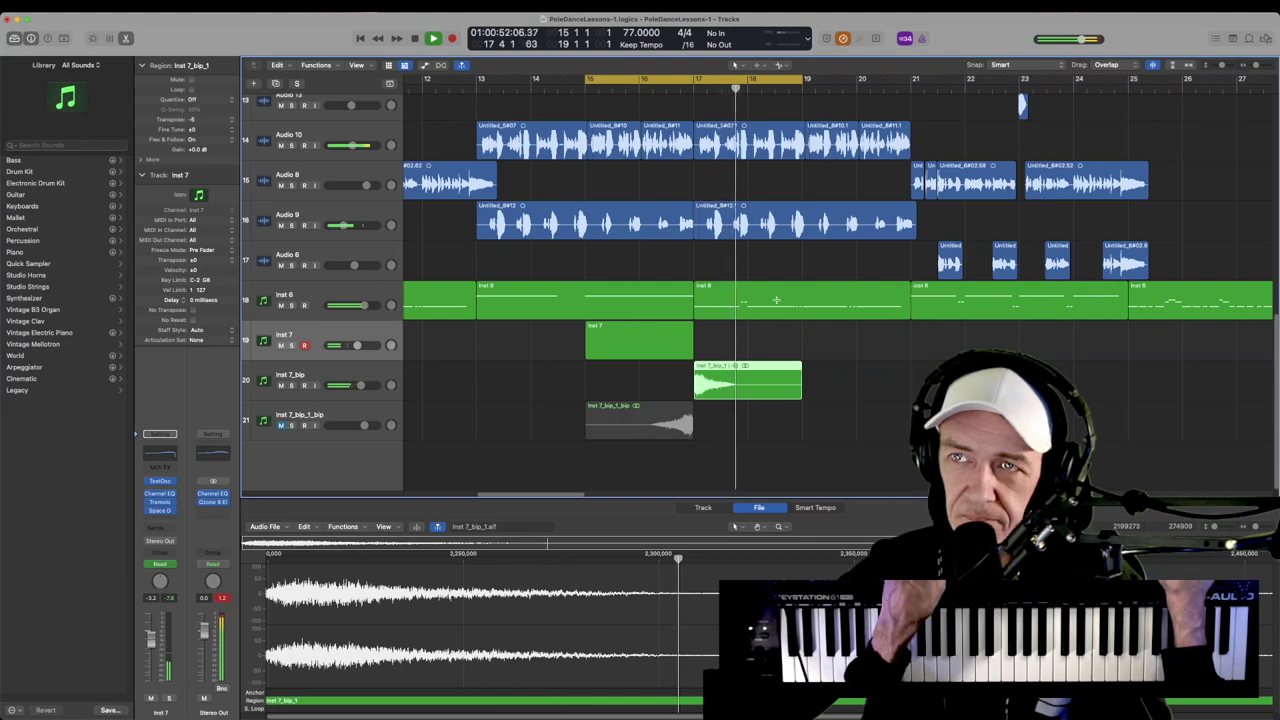
key("space")
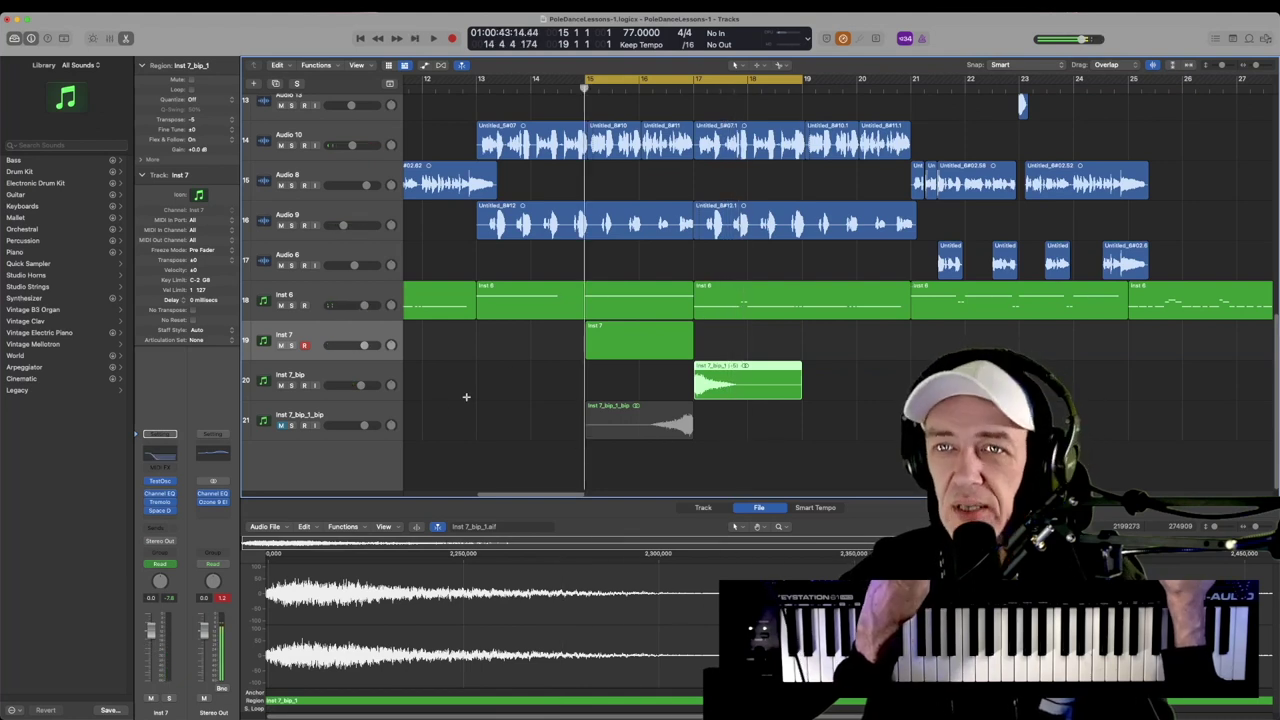
- Create a software instrument track with Drum Synth set to the Crash Cymbal from Hats and Cymbals
left_click(252, 84)
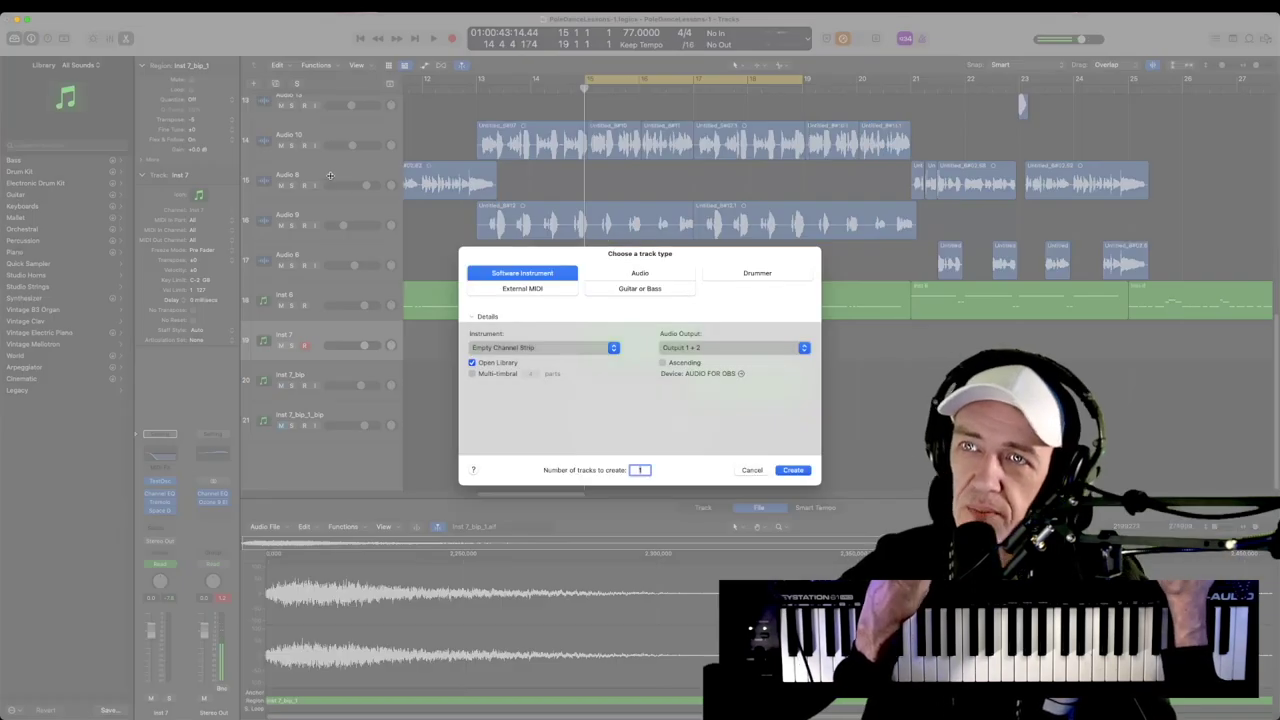
key("Return")
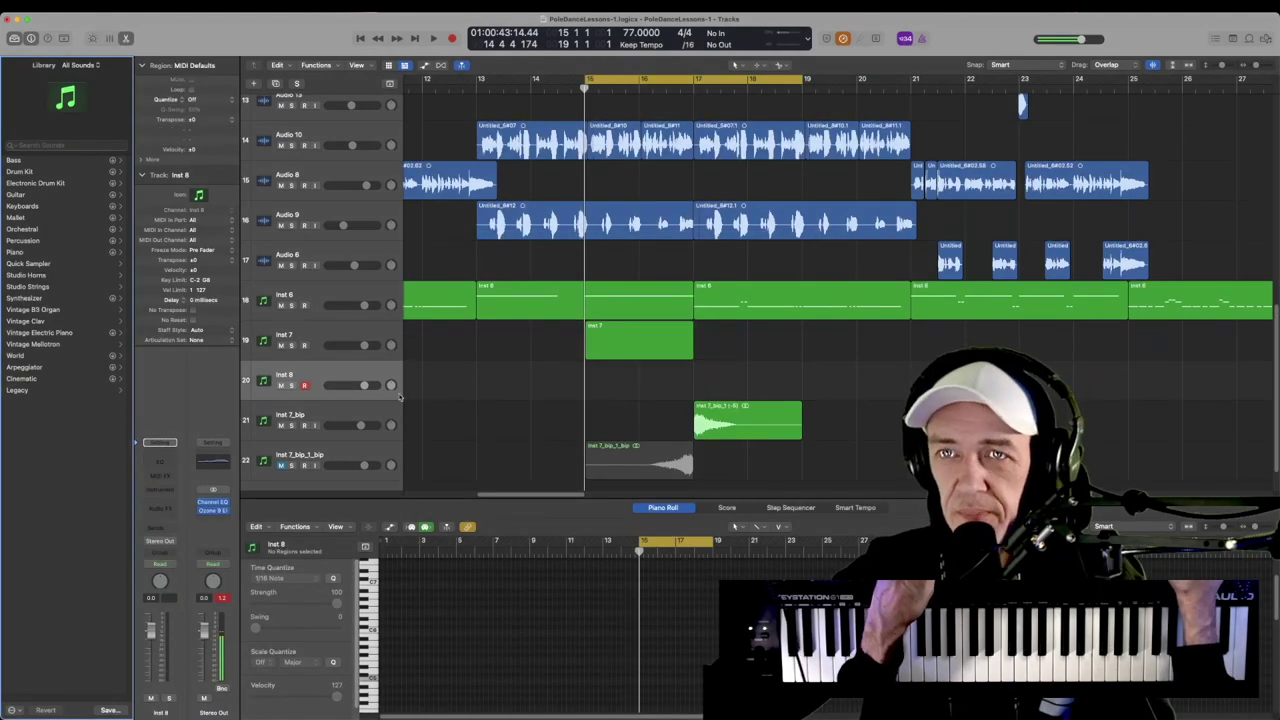
left_click(176, 494)
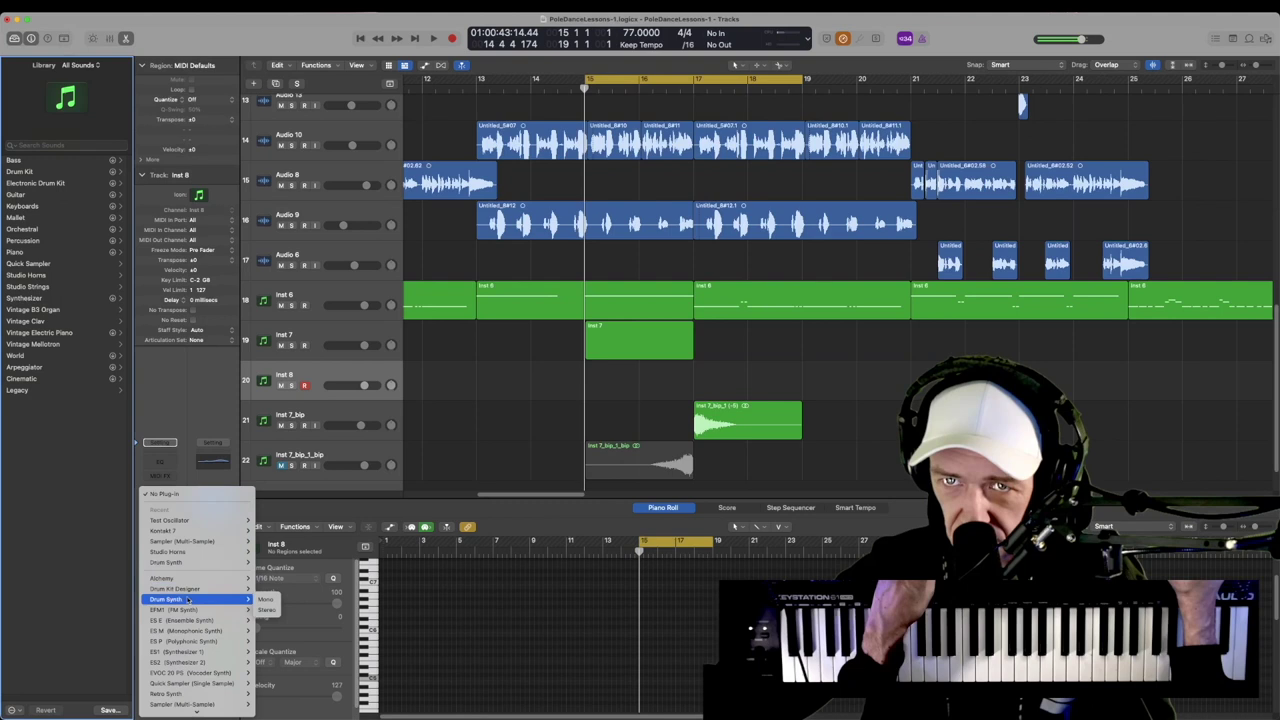
left_click(187, 599)
left_click(511, 203)
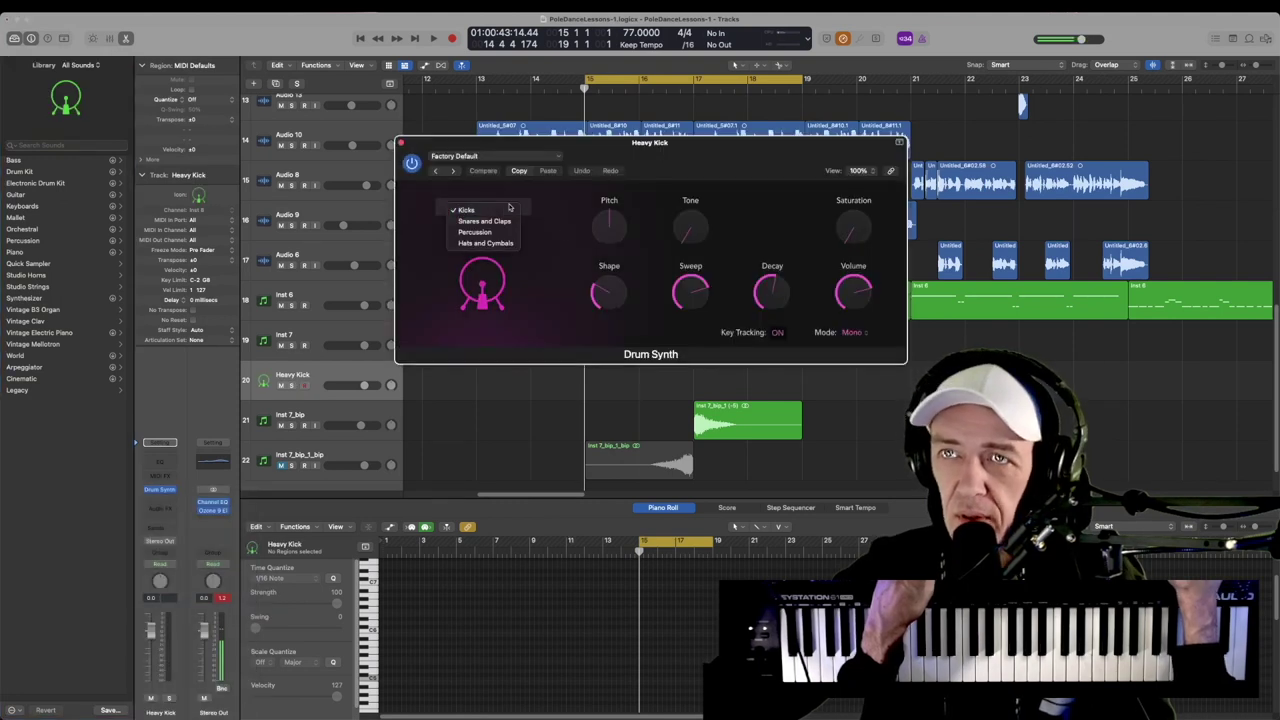
left_click(507, 246)
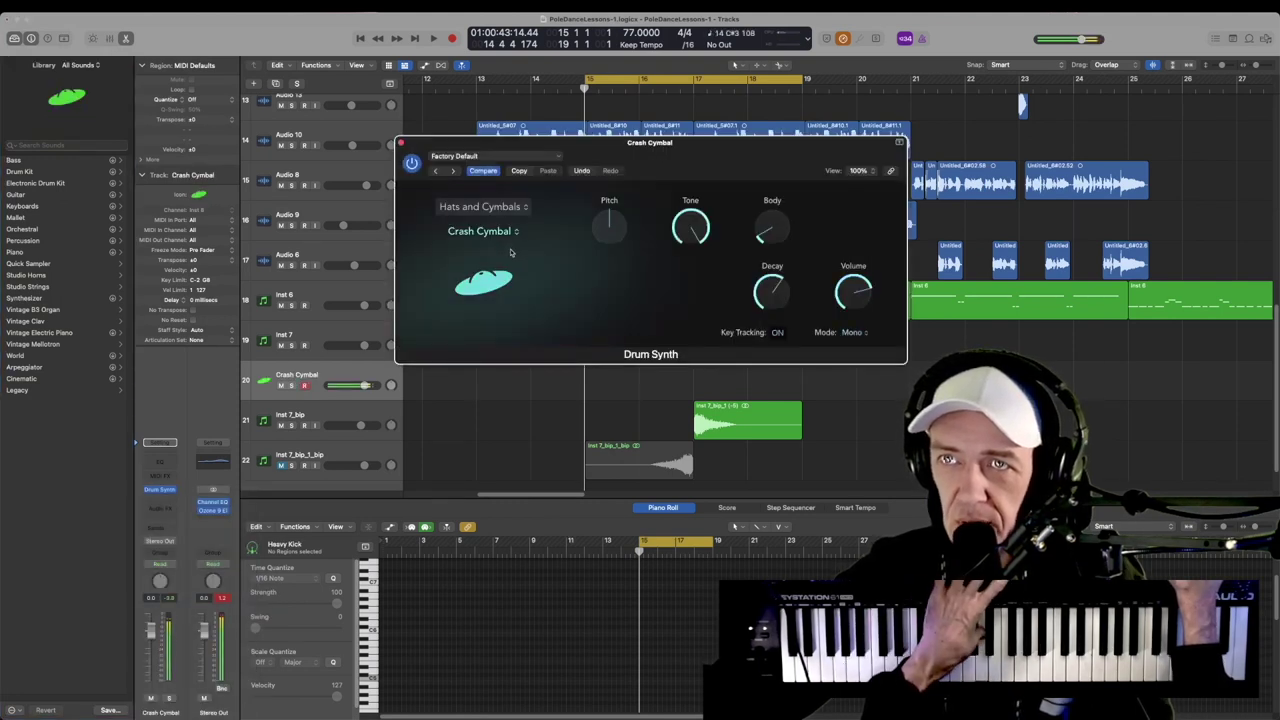
- Move the Drum Synth window clear of the tracks and record a single crash cymbal hit at bar 15
left_click_drag(566, 148, 852, 111)
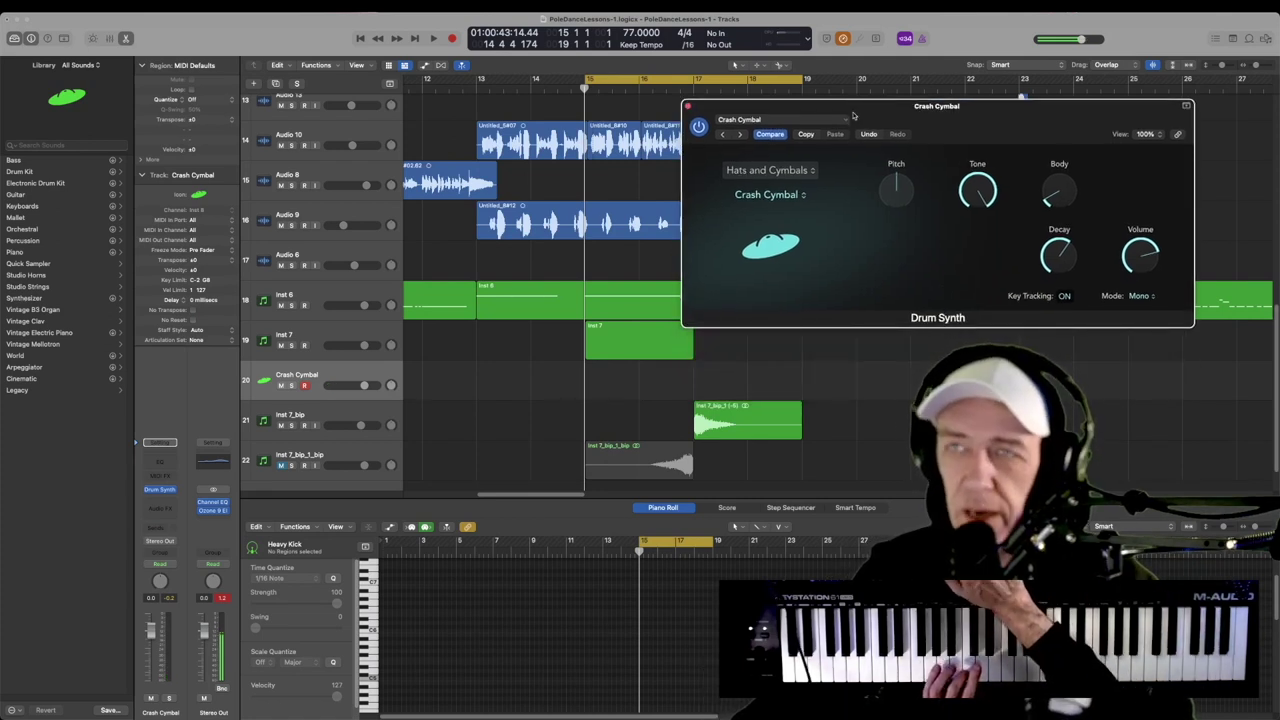
key("r")
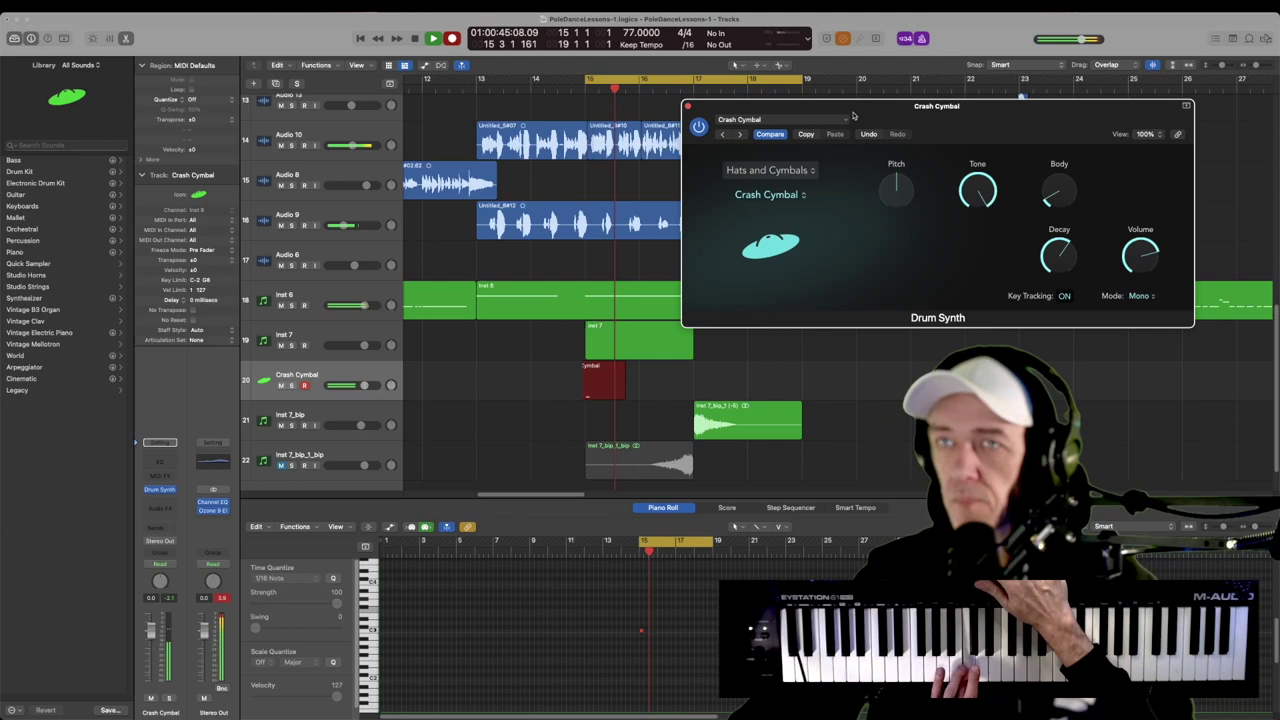
key("space")
- Bounce the recorded Crash Cymbal region in place to a new track, muting the source
right_click(608, 368)
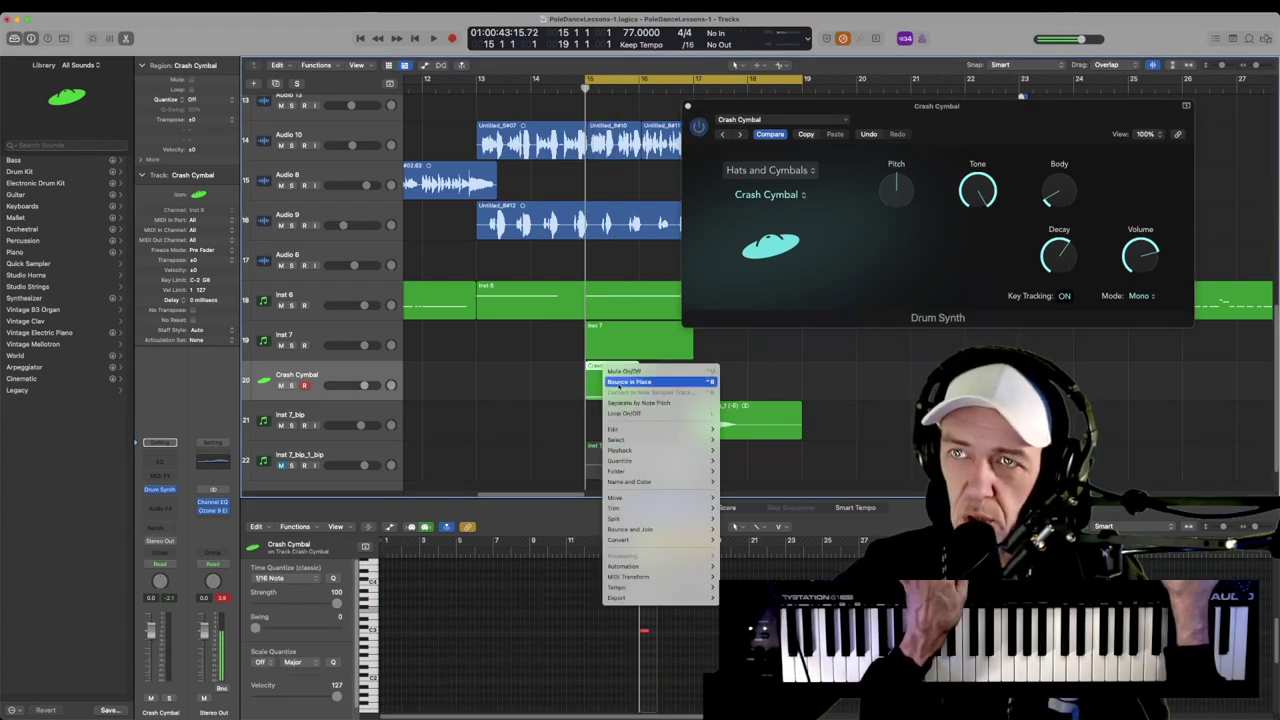
left_click(619, 384)
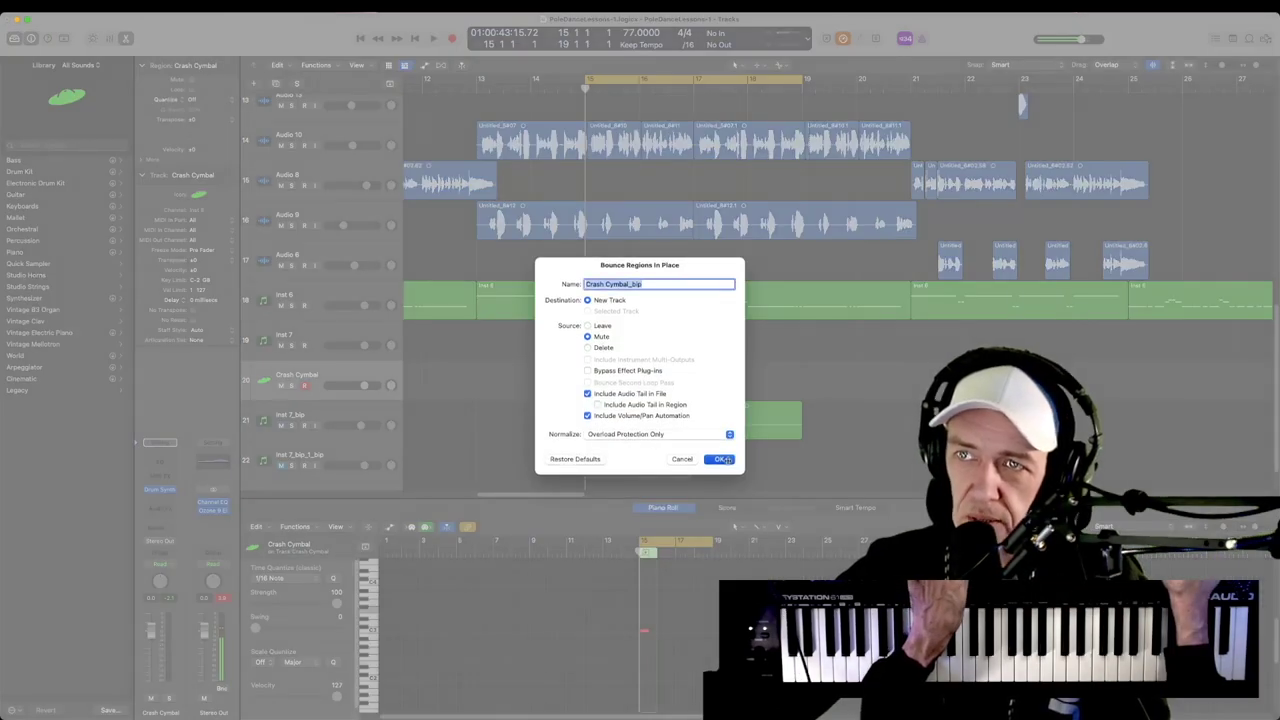
left_click(724, 459)
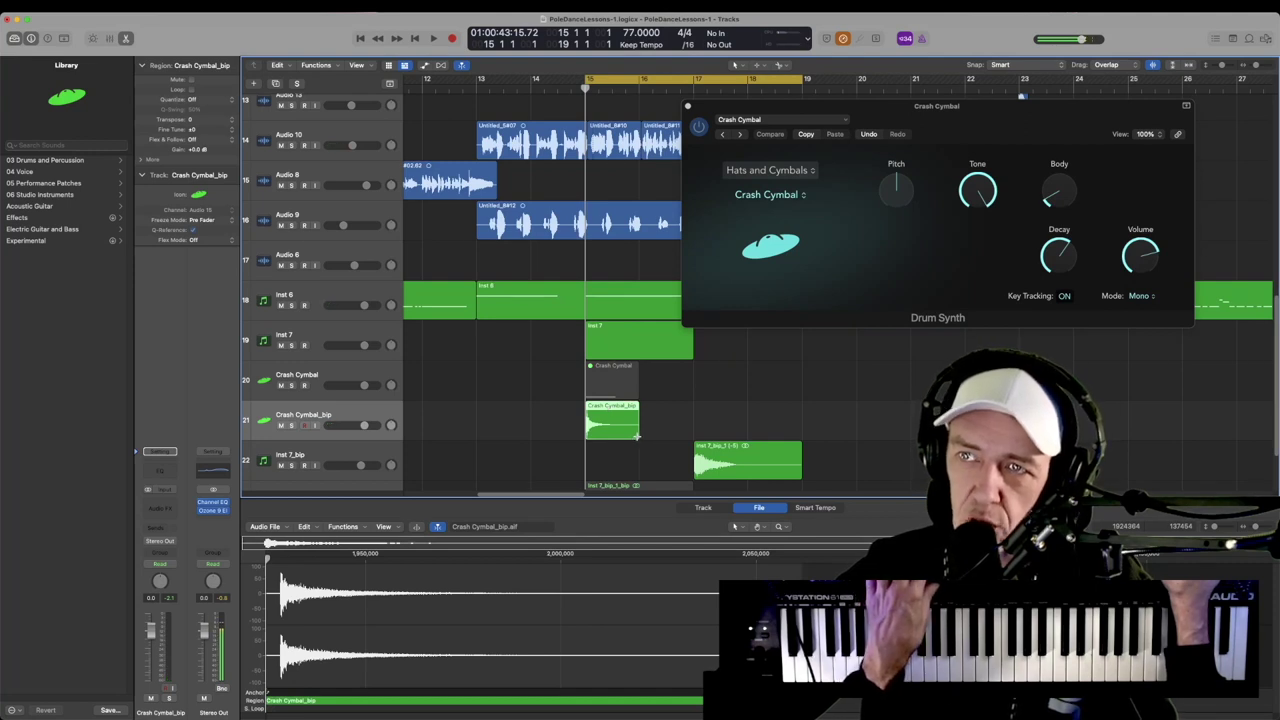
- Extend the bounced crash region to its full tail, trim the silence before the hit at bar 15 and audition it
left_click_drag(637, 436, 877, 439)
key("super+Right")
key("super+Right")
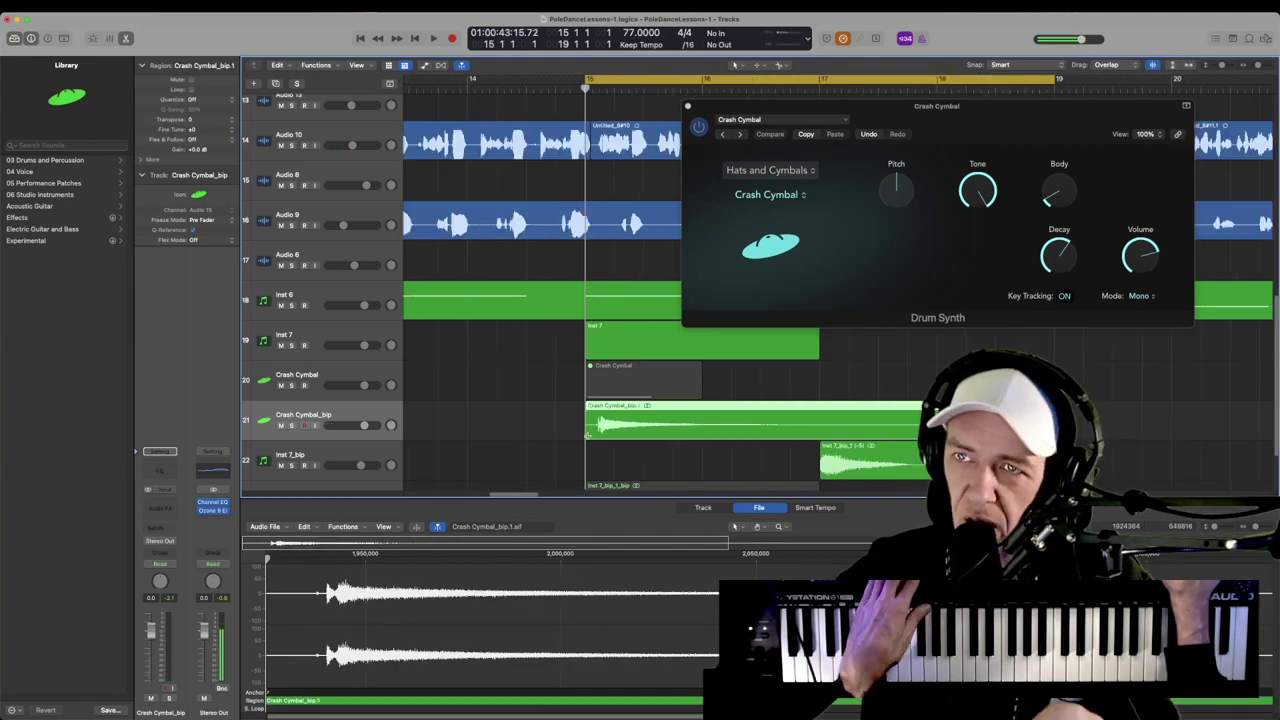
mouse_move(588, 436)
left_mouse_down()
mouse_move(602, 440)
mouse_move(605, 420)
mouse_move(611, 436)
left_mouse_up()
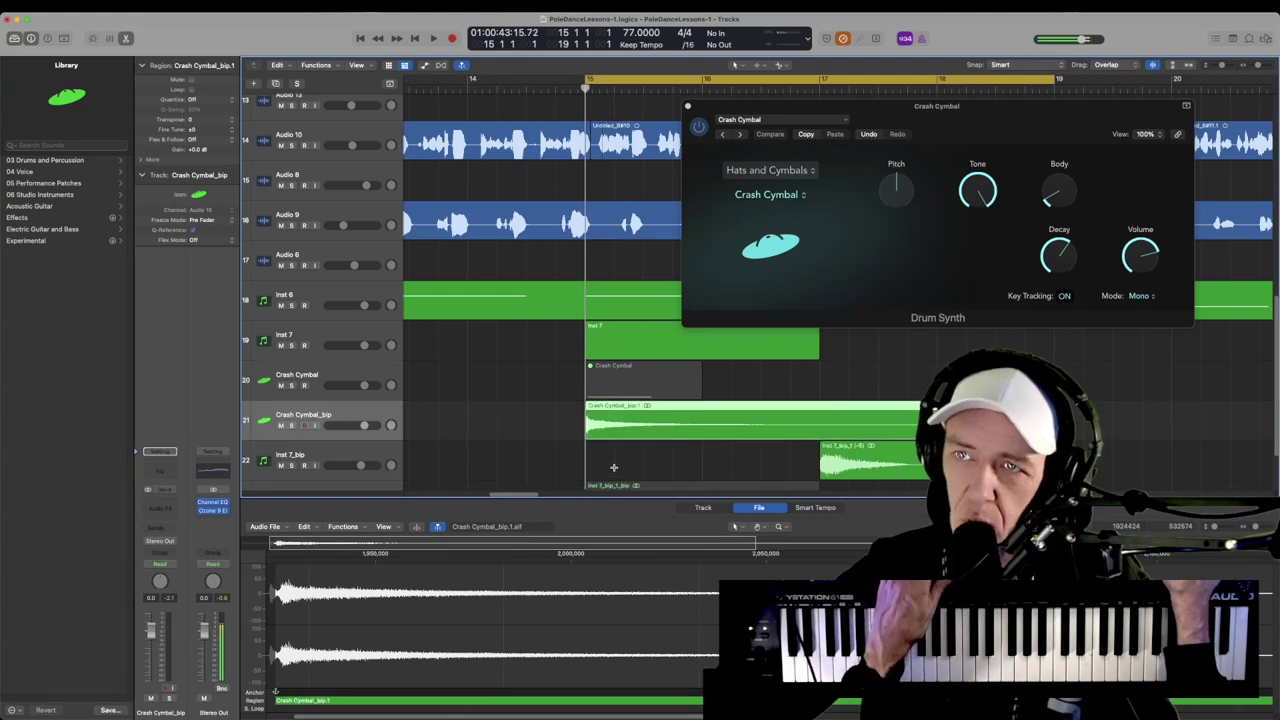
key("ctrl+s")
key("space")
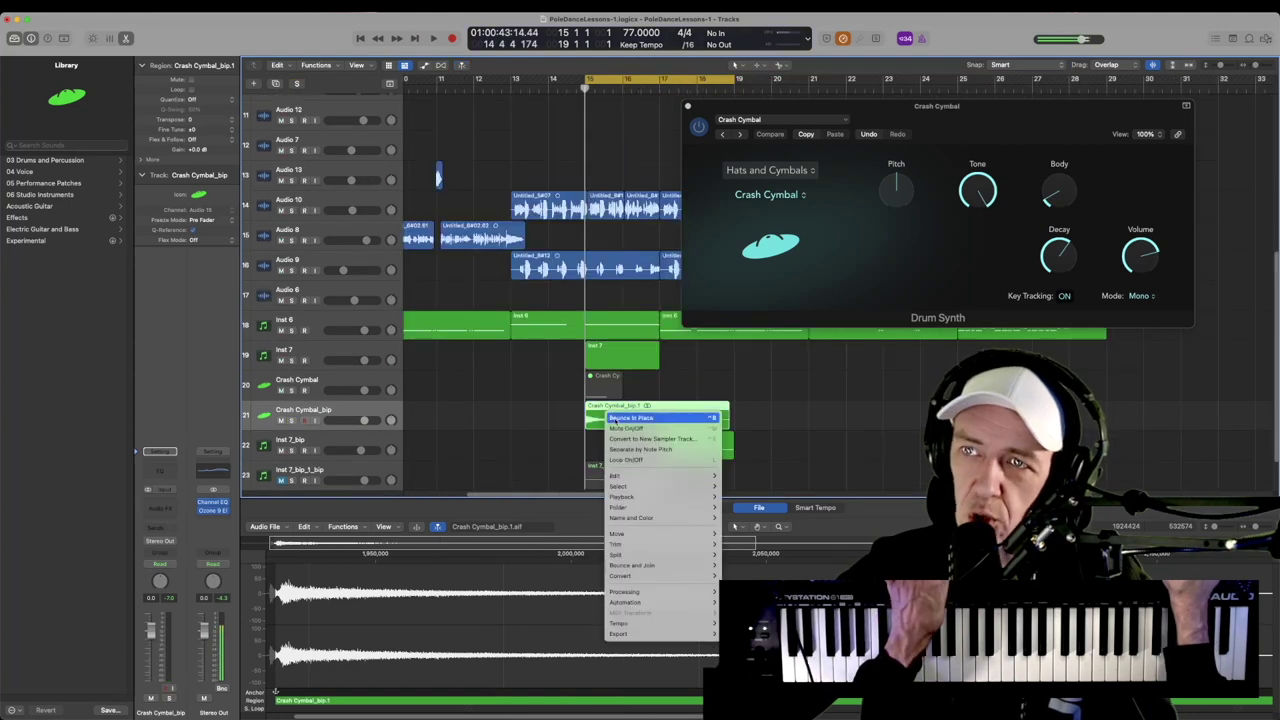
- Bounce the trimmed crash region in place to another track, unmute the source region and mute its track instead
left_click(621, 438)
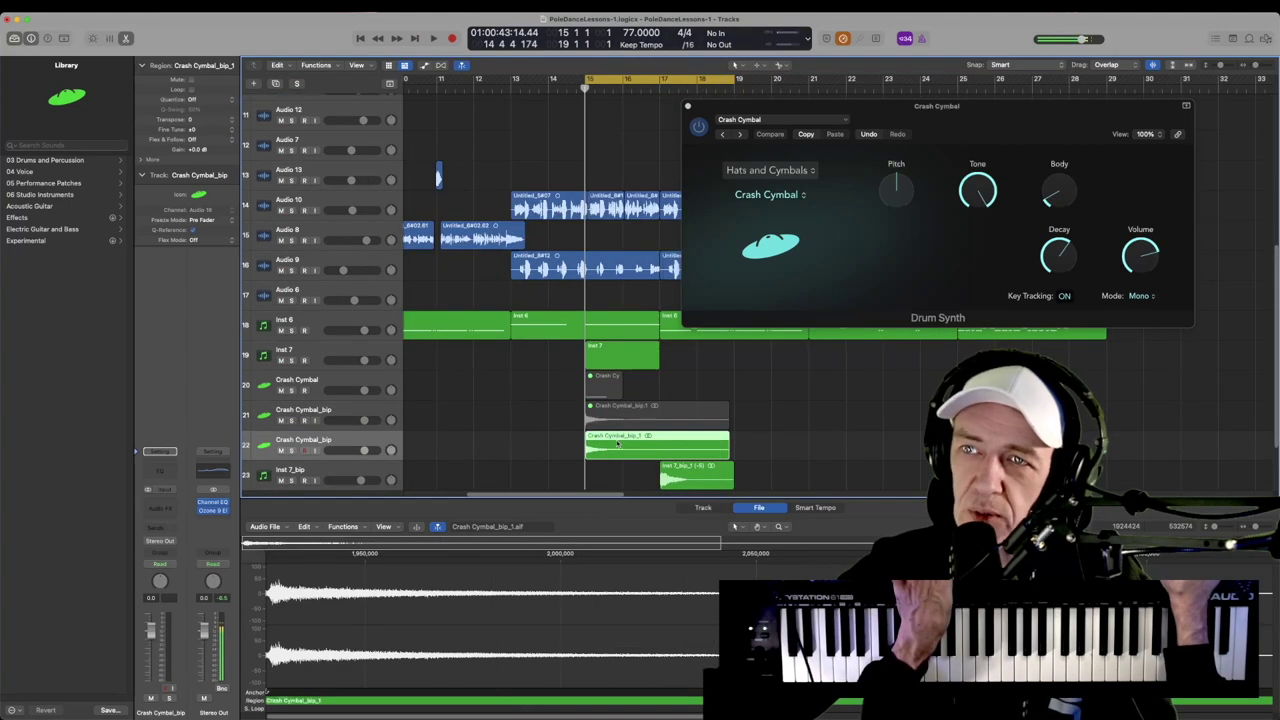
left_click(598, 418)
key("ctrl+m")
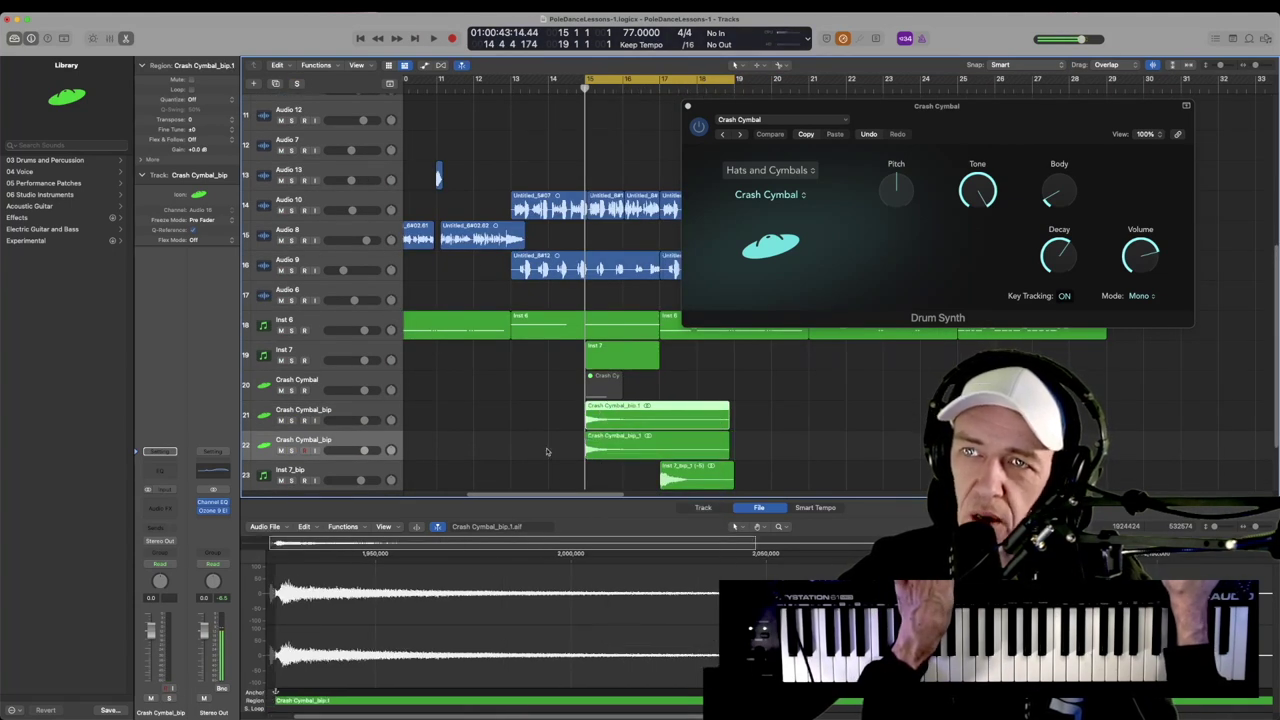
left_click(280, 421)
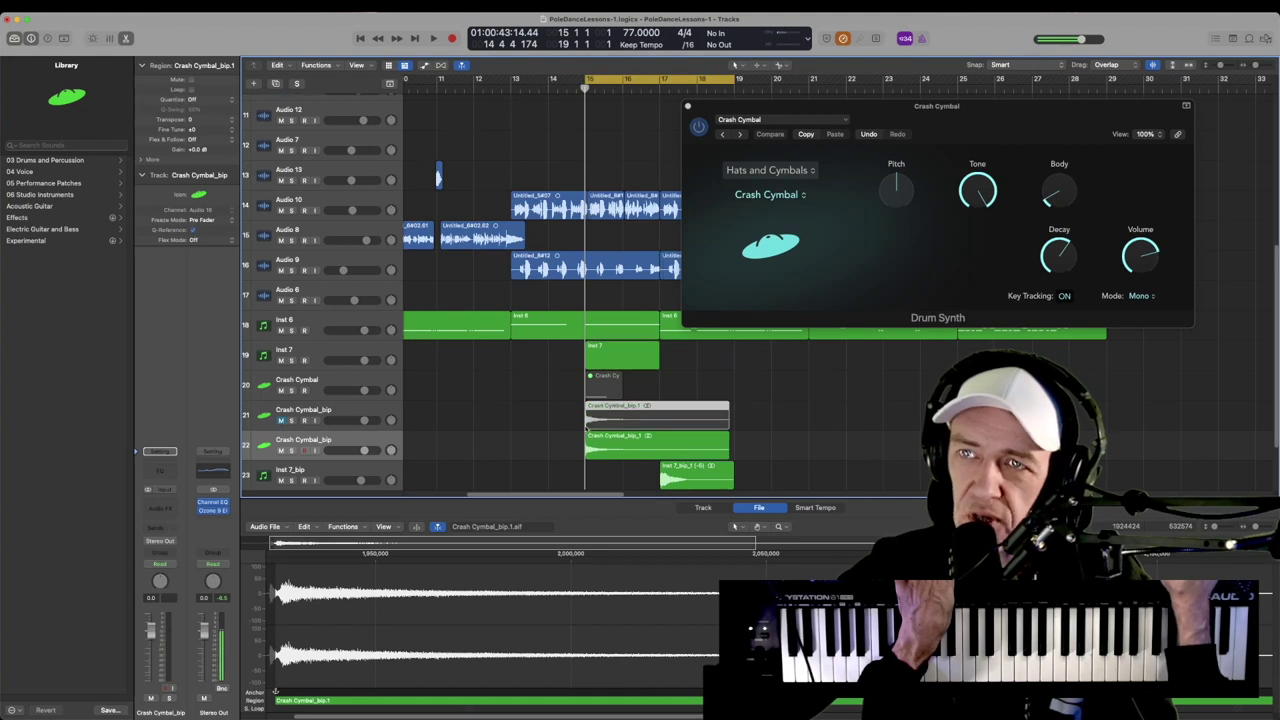
- Reverse the audio of the newly bounced Crash Cymbal_bip_1 region in the File editor
left_click(607, 446)
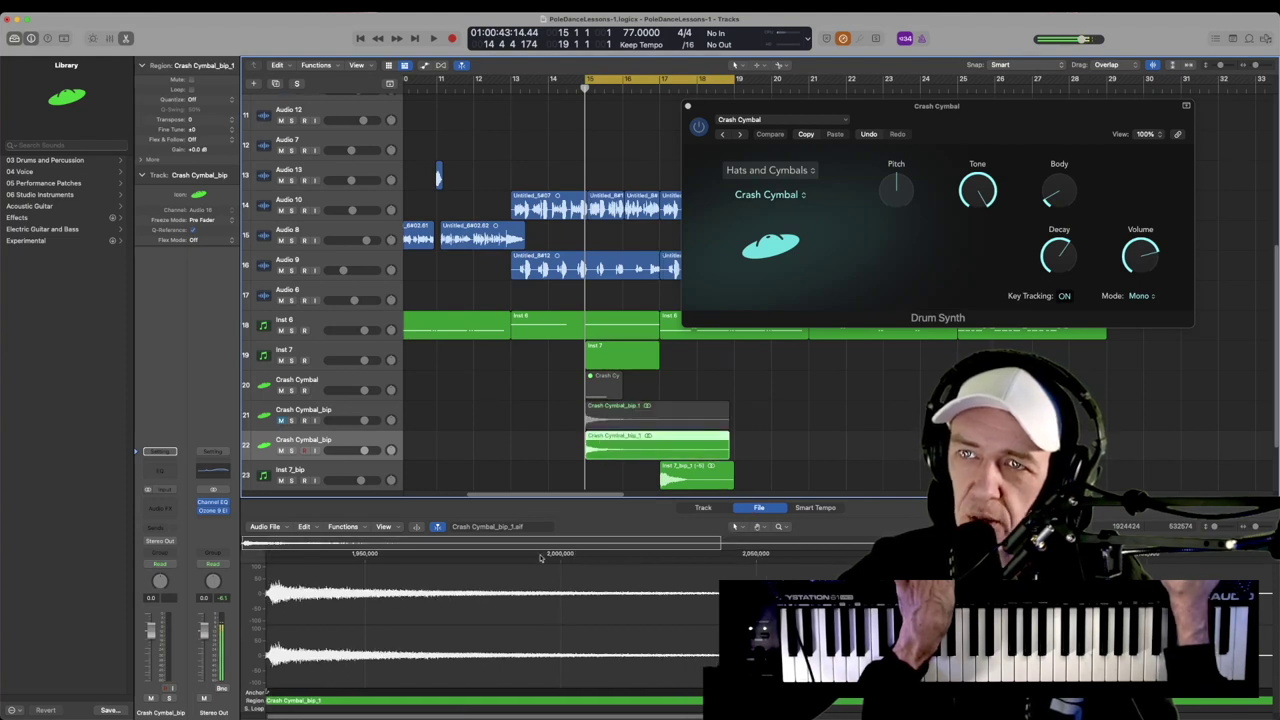
left_click(328, 531)
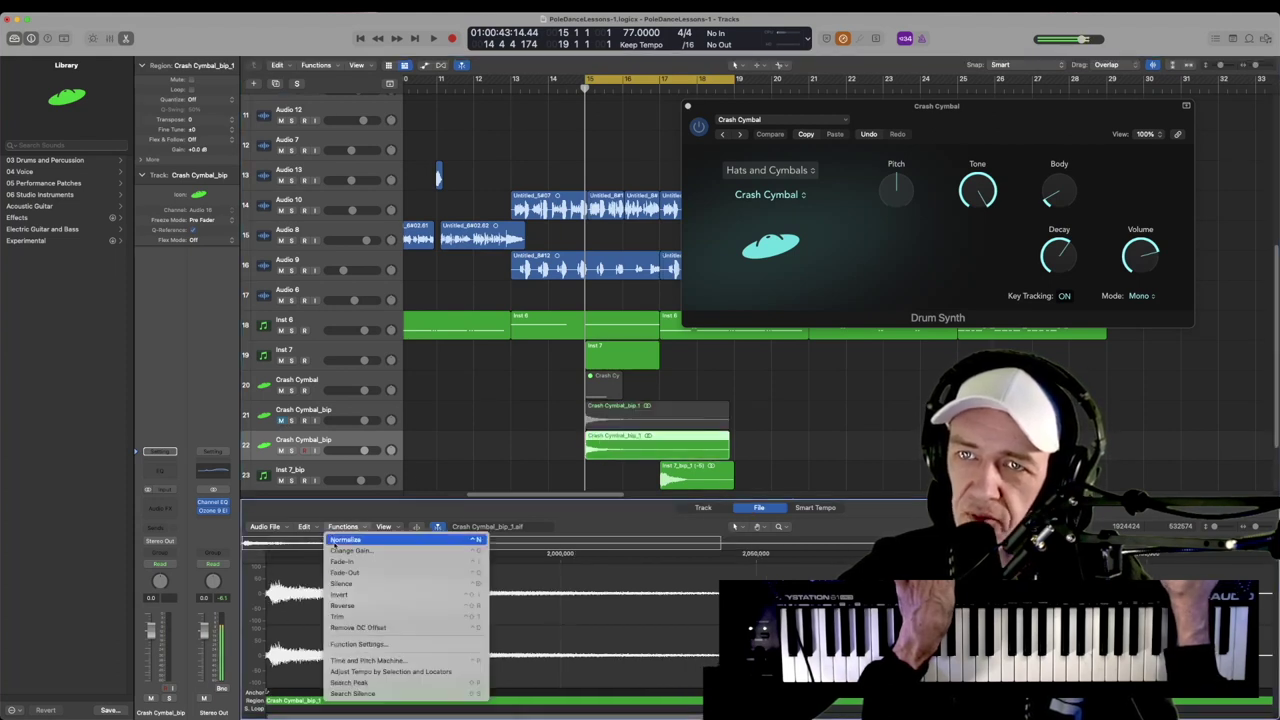
left_click(370, 602)
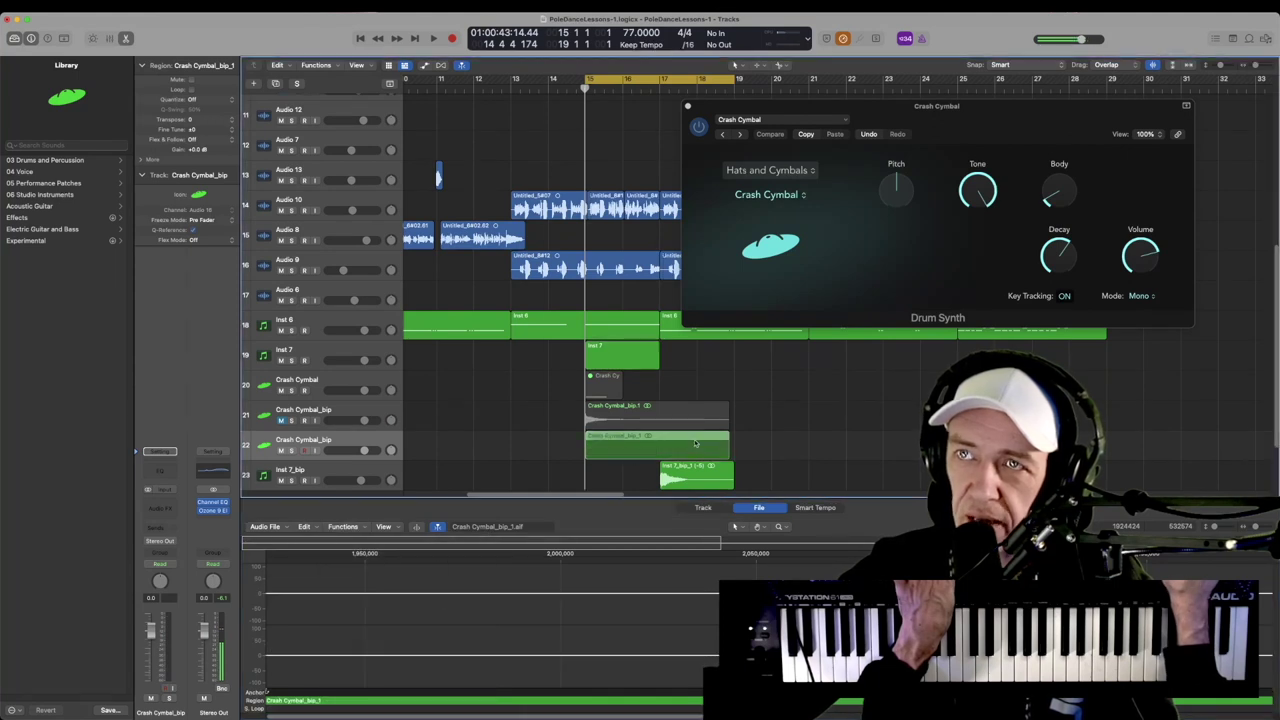
- Place the reversed crash to end at bar 17 and the unmuted forward crash to start there, and play the transition
left_click_drag(716, 441, 680, 414)
left_click(281, 420)
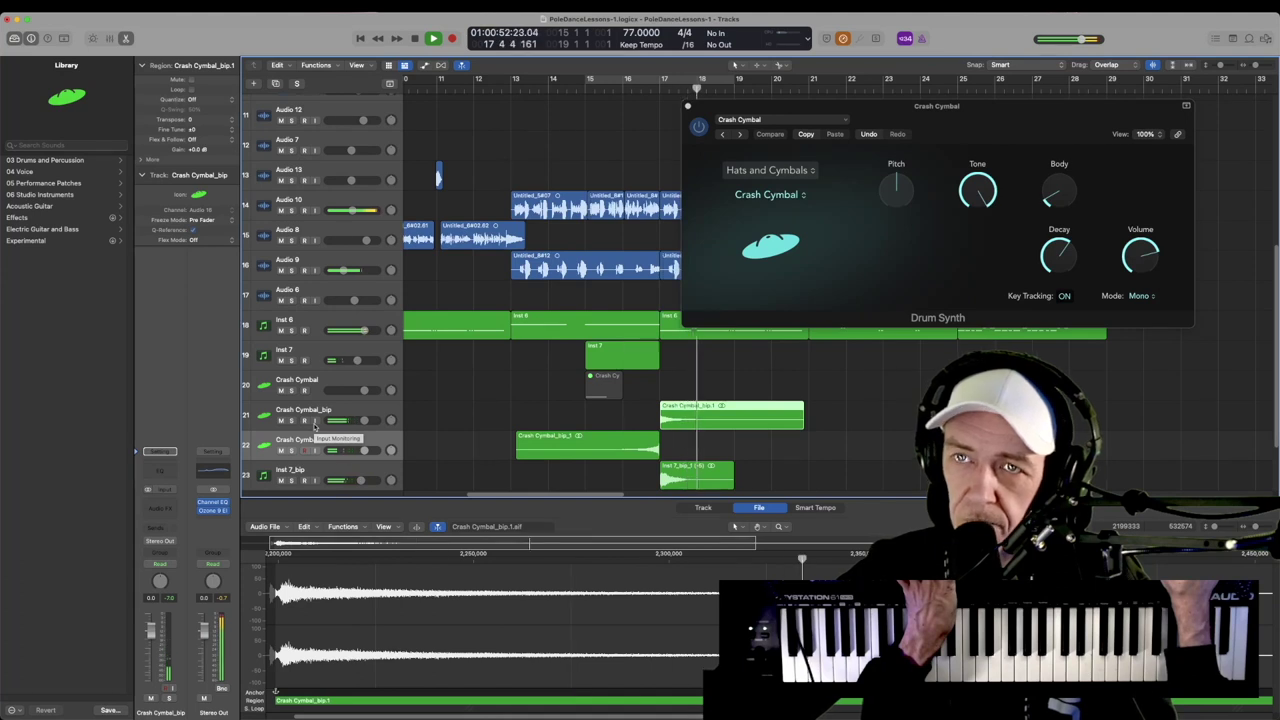
key("space")
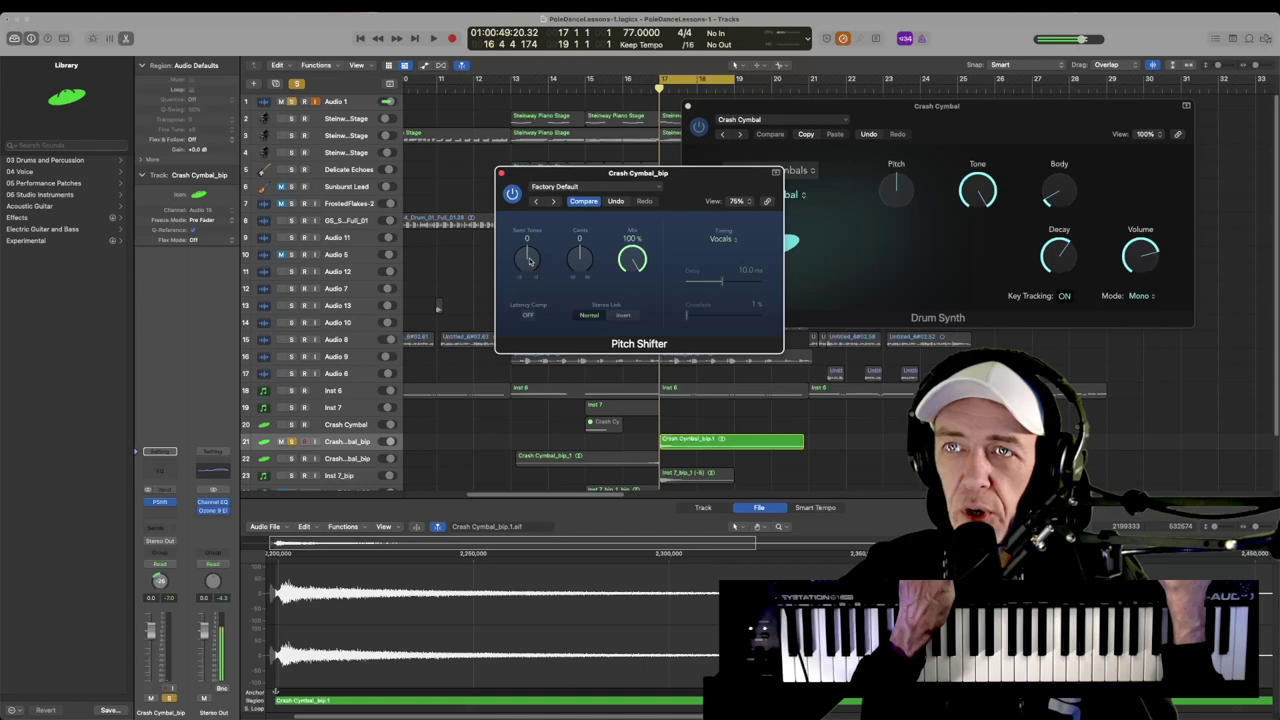
- Try turning down the Pitch Shifter's semitones on the soloed forward crash track during playback
key("space")
mouse_move(529, 261)
left_mouse_down()
mouse_move(529, 297)
mouse_move(532, 282)
left_mouse_up()
key("space")
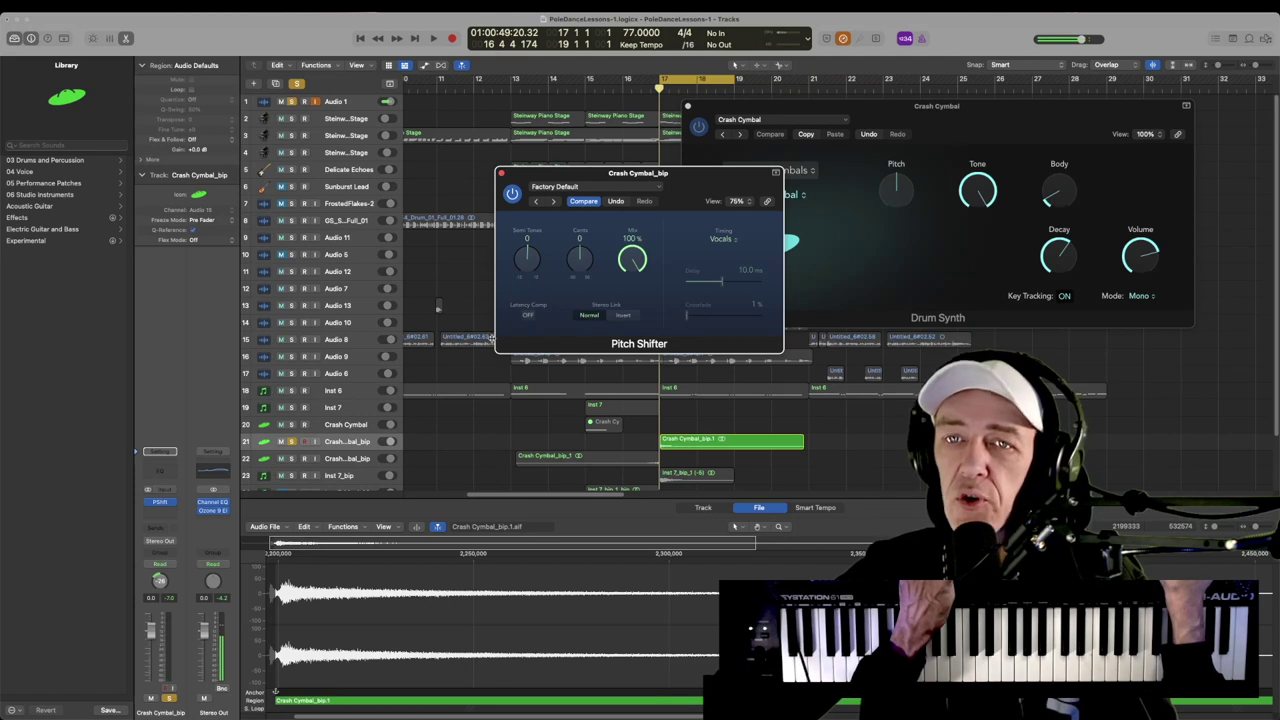
- Set the forward crash track's automation to Latch and record a downward sweep of the Pitch Shifter's semitones from bar 17
left_click(168, 565)
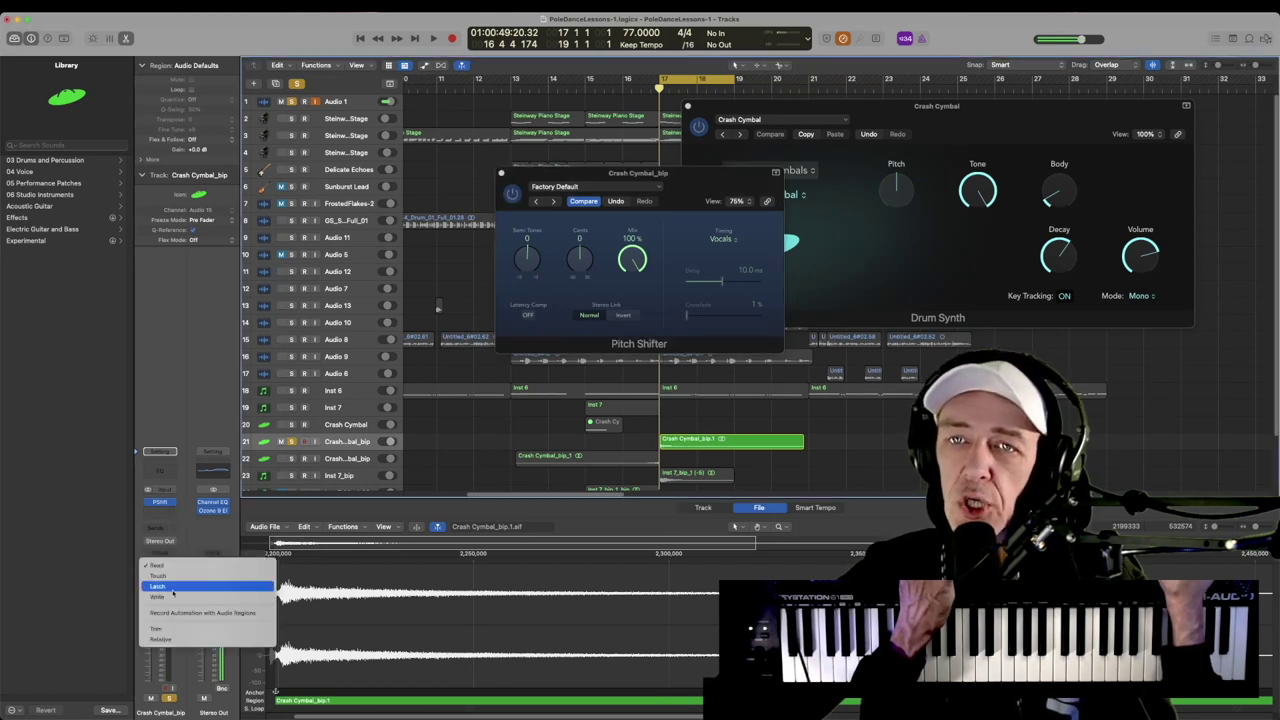
left_click(172, 587)
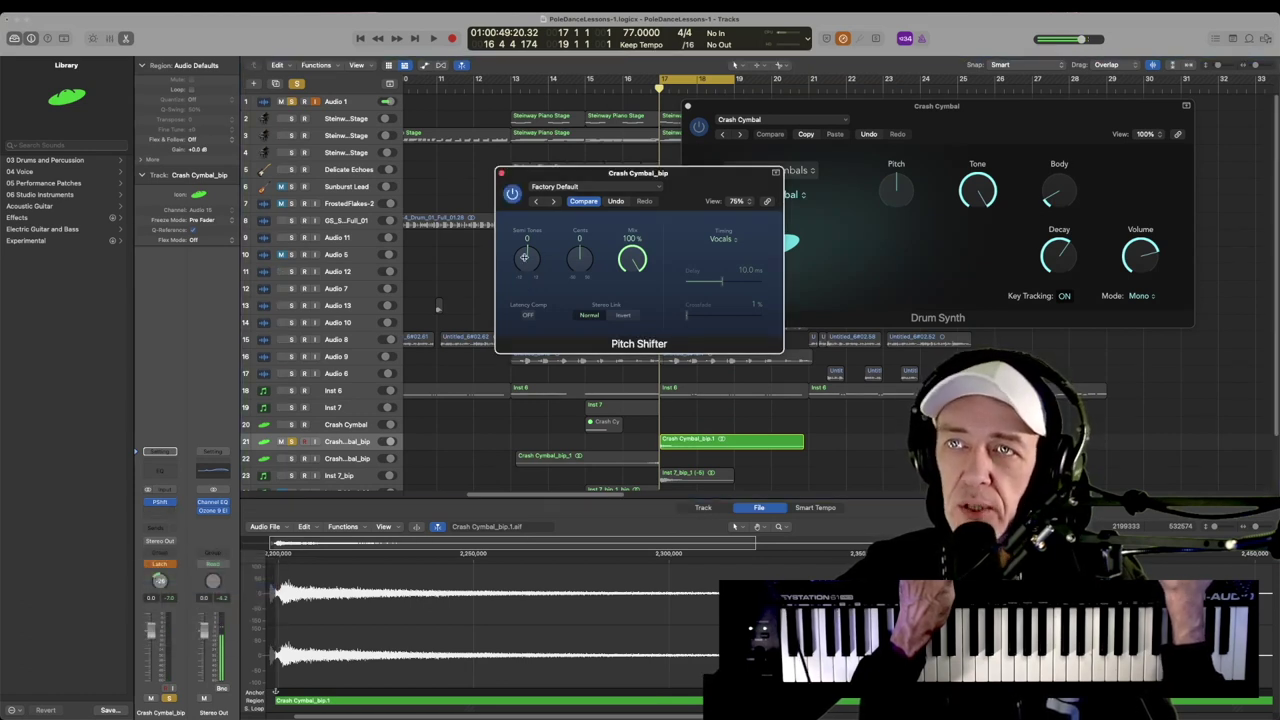
left_click_drag(527, 259, 523, 281)
key("space")
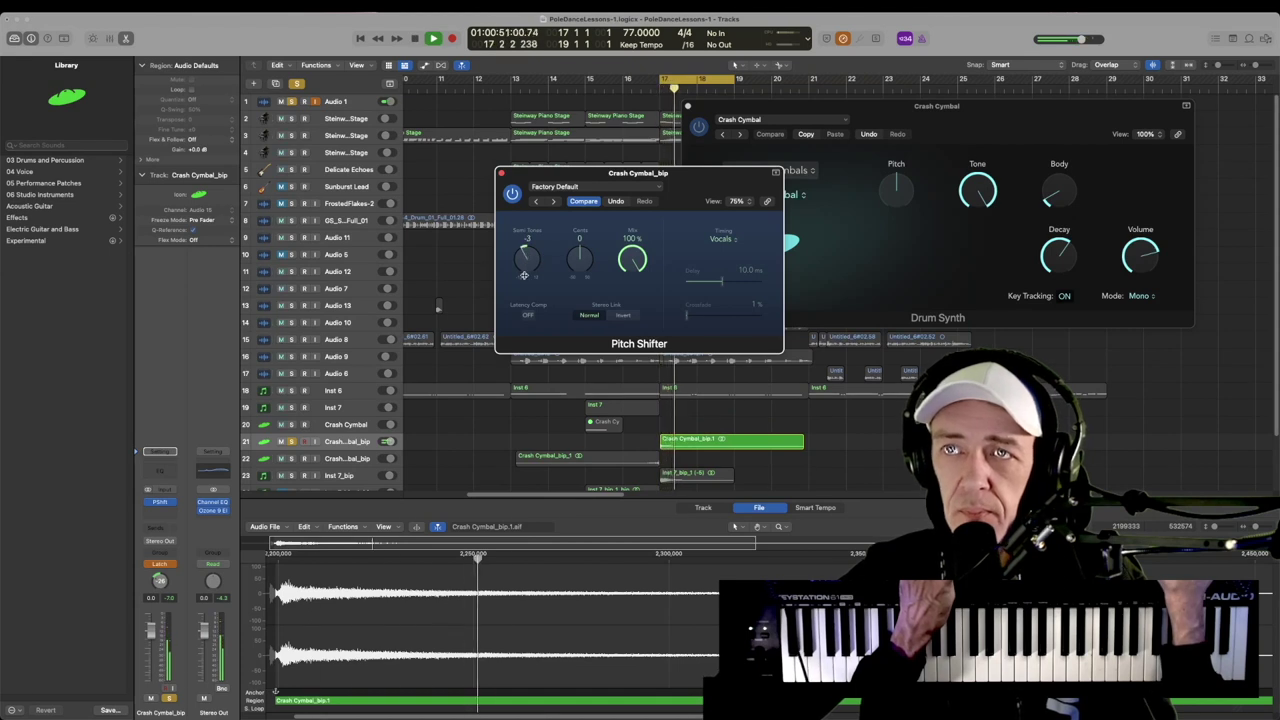
key("space")
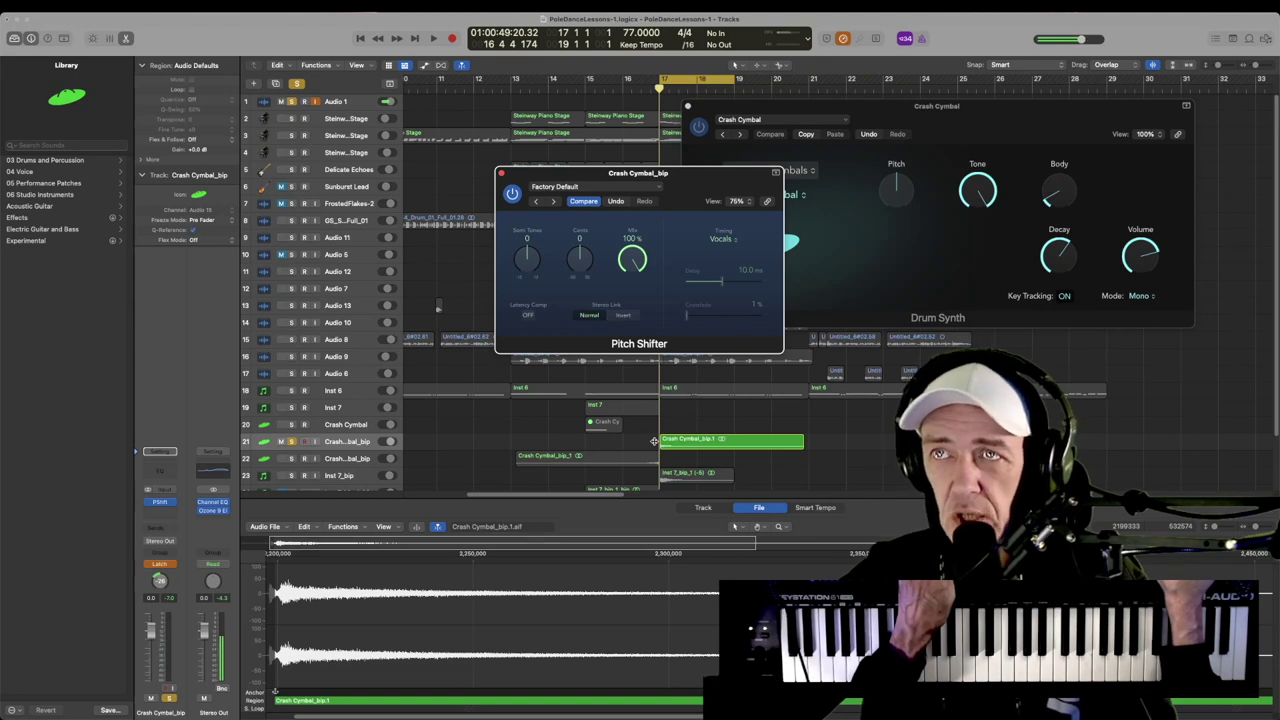
- Turn off the crash track's solo, play the transition in the full mix and close the Pitch Shifter and Drum Synth windows
key("s")
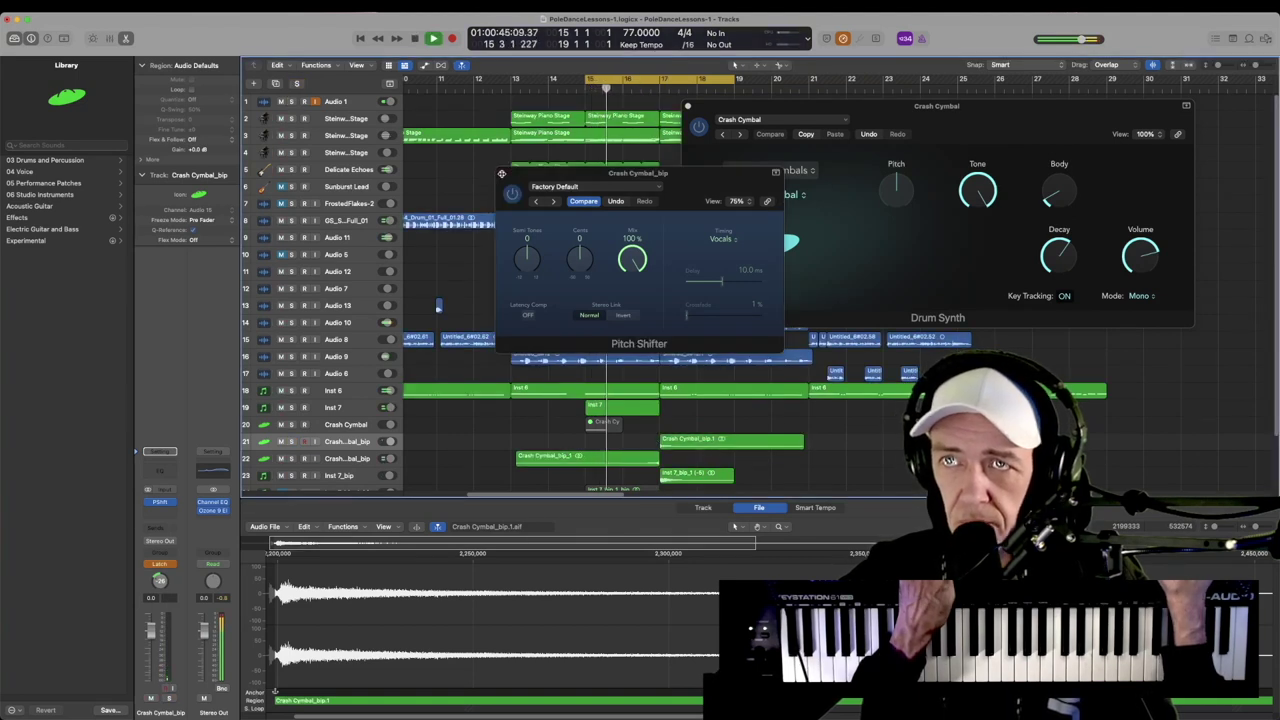
left_click(502, 174)
left_click(502, 174)
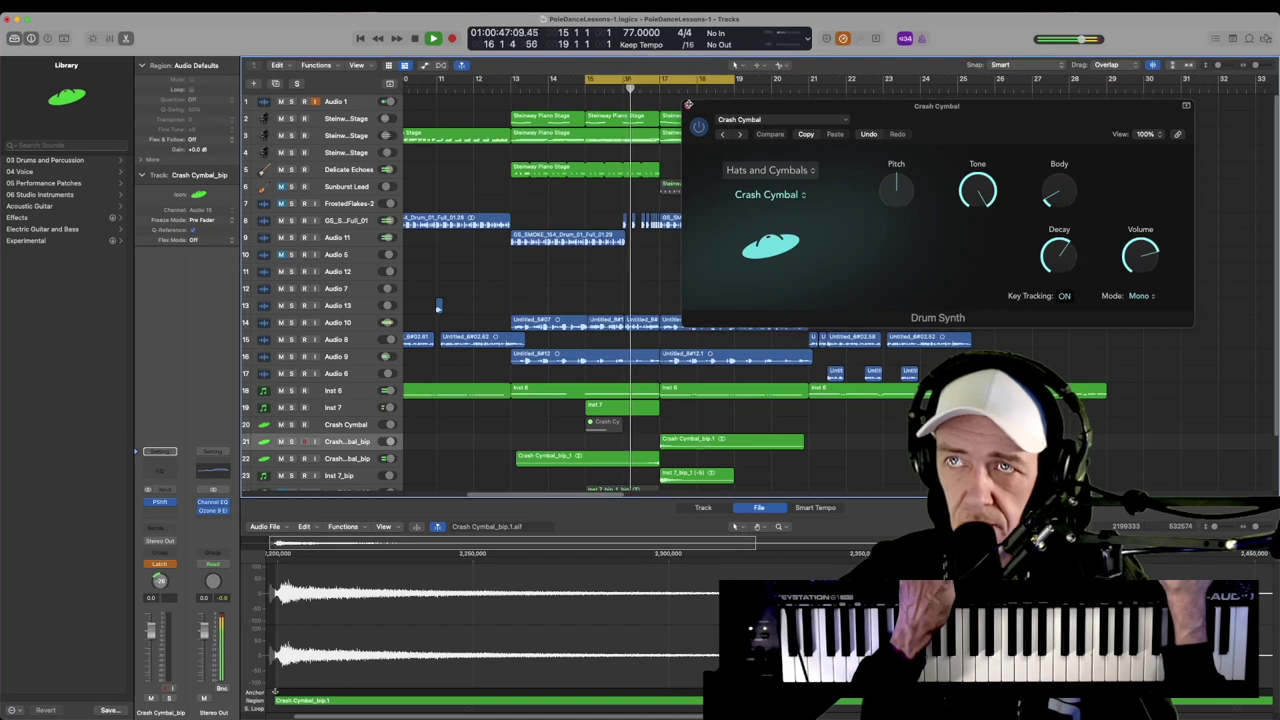
left_click(687, 105)
key("super+Up")
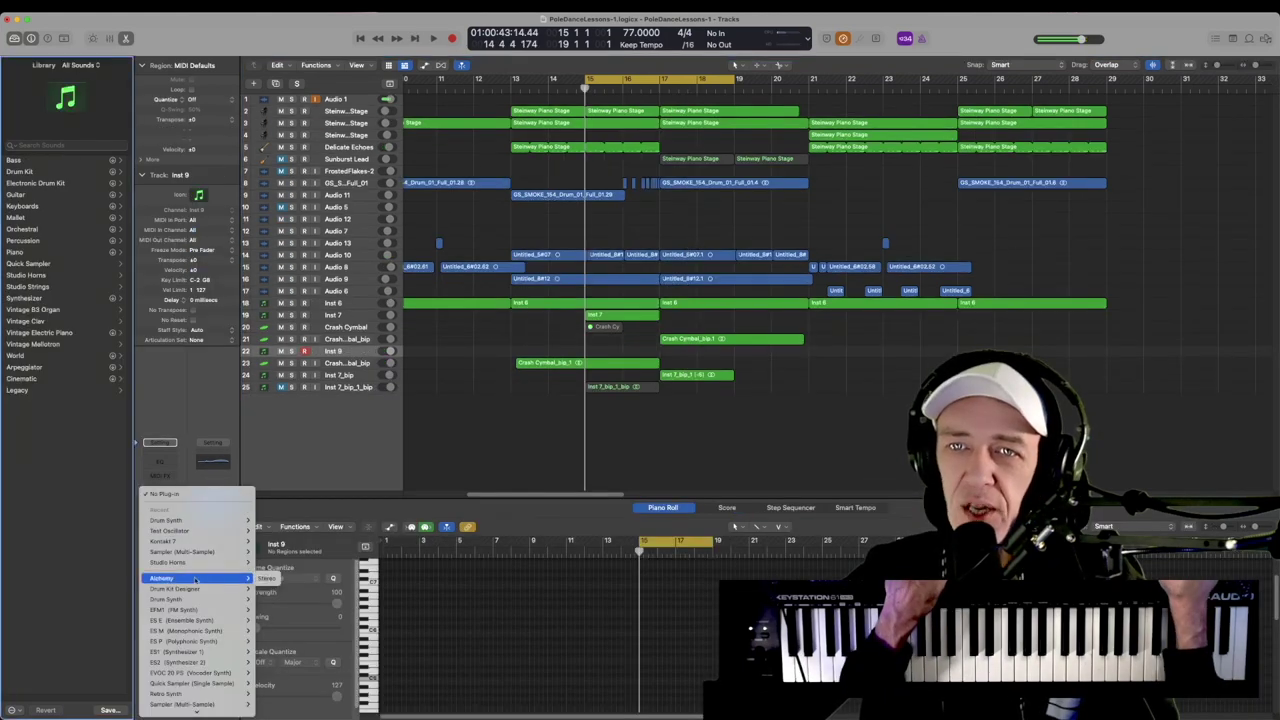
- Load Alchemy on the Inst 9 track and choose the Epic Hook Synth preset from the Leads category
left_click(195, 577)
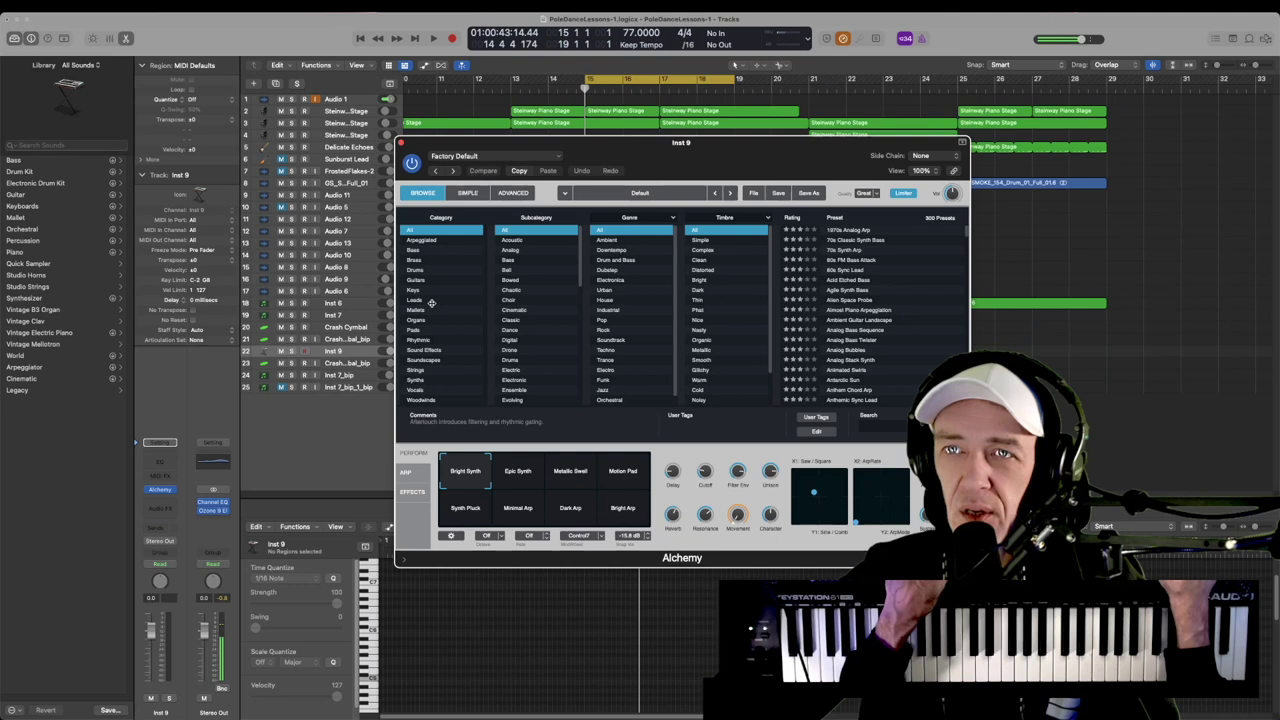
left_click(431, 300)
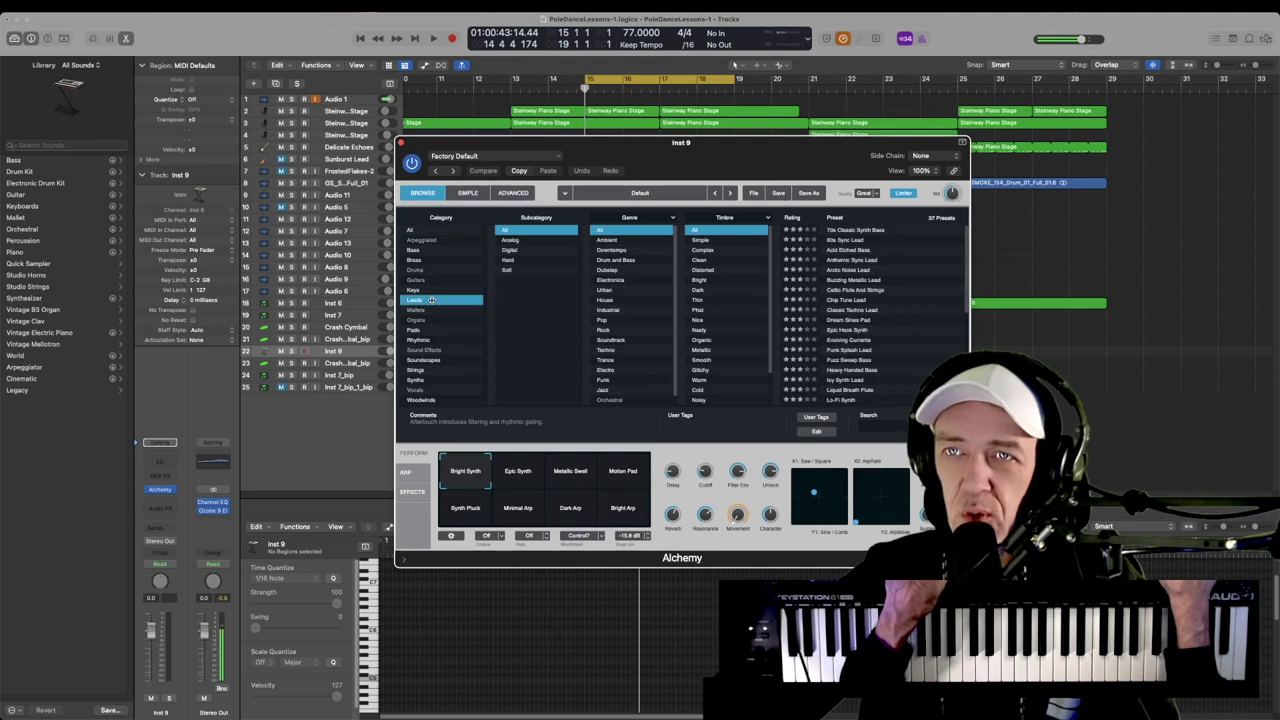
left_click(886, 300)
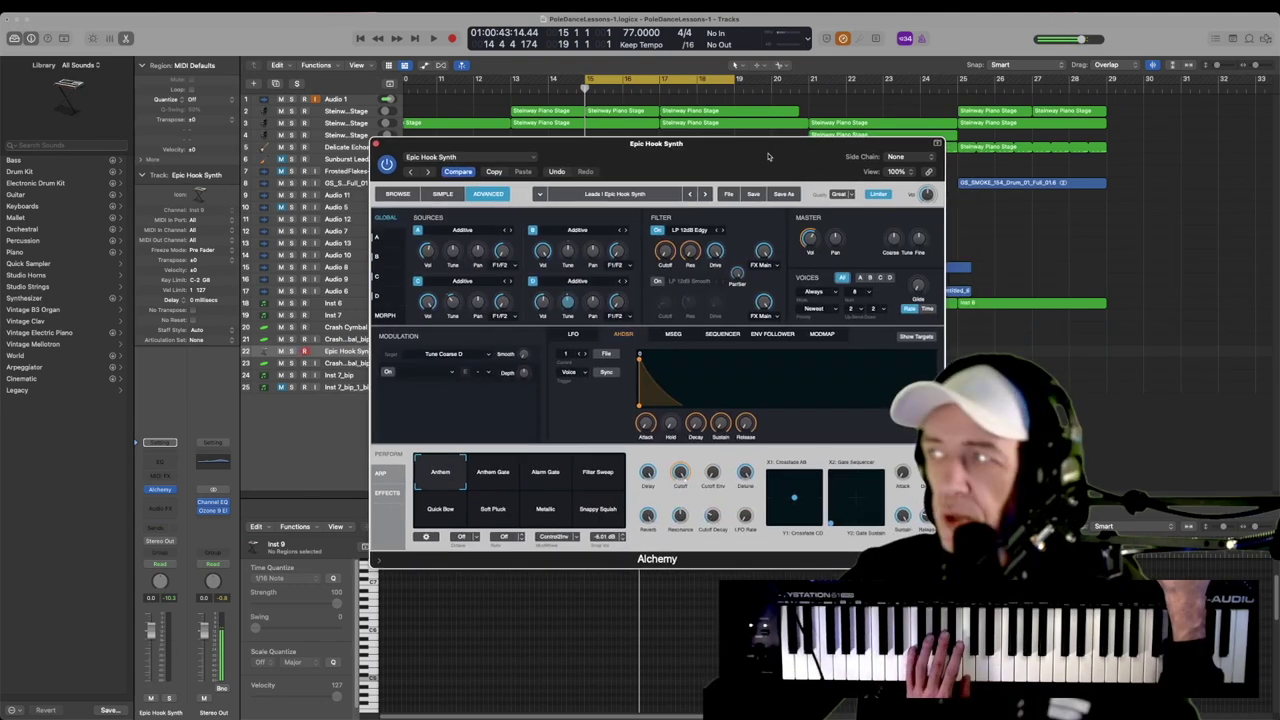
- Move the Alchemy window aside, record a held synth note from bar 15, and set the Epic Hook Synth track's automation to Latch
left_click_drag(769, 154, 1080, 142)
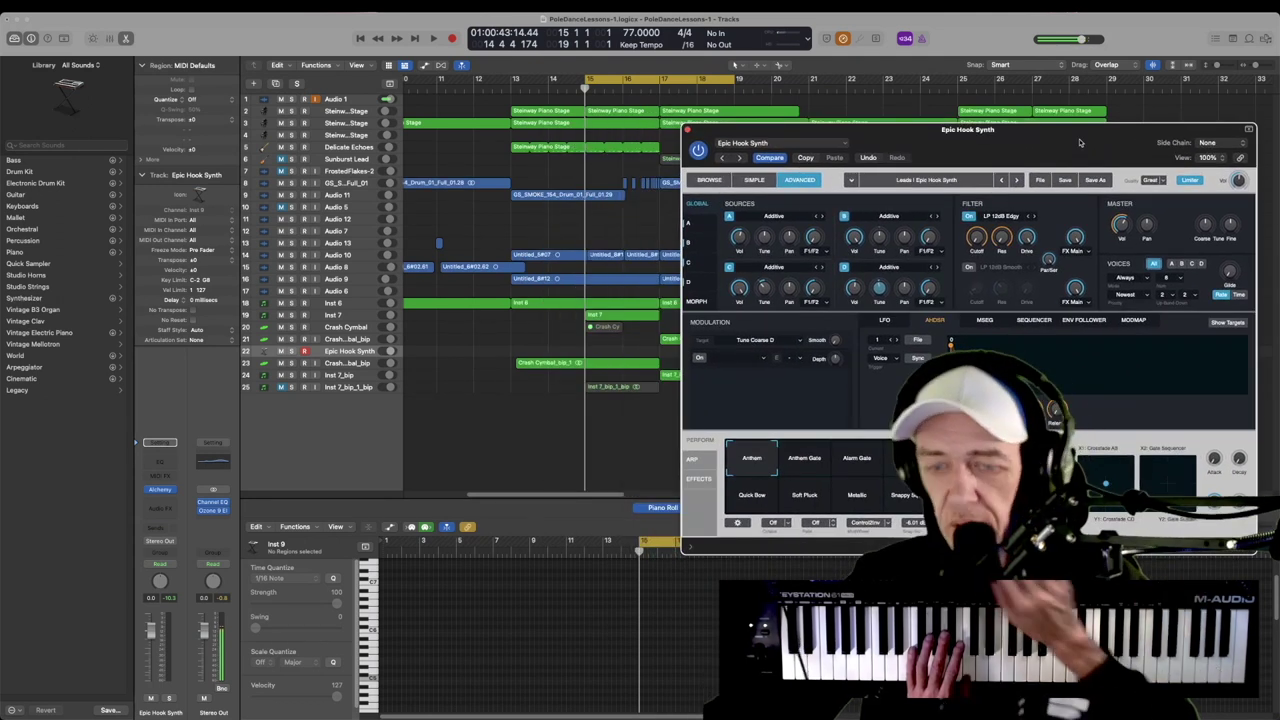
key("space")
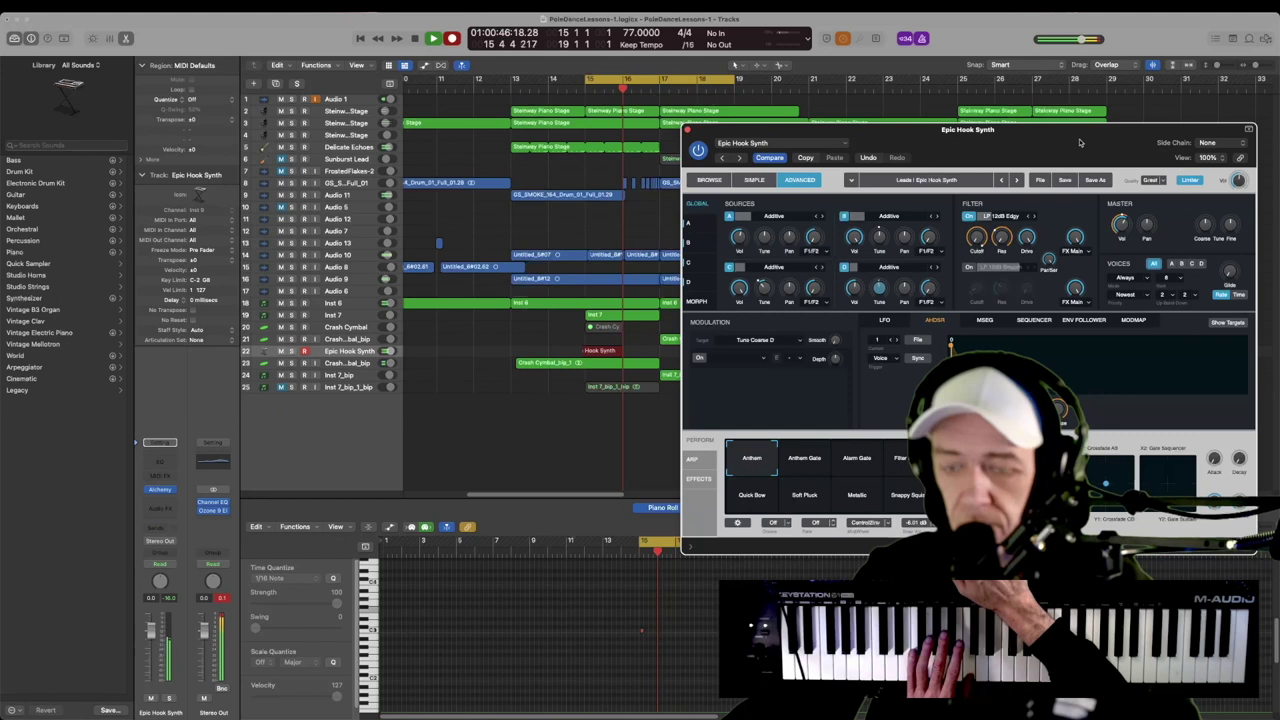
key("space")
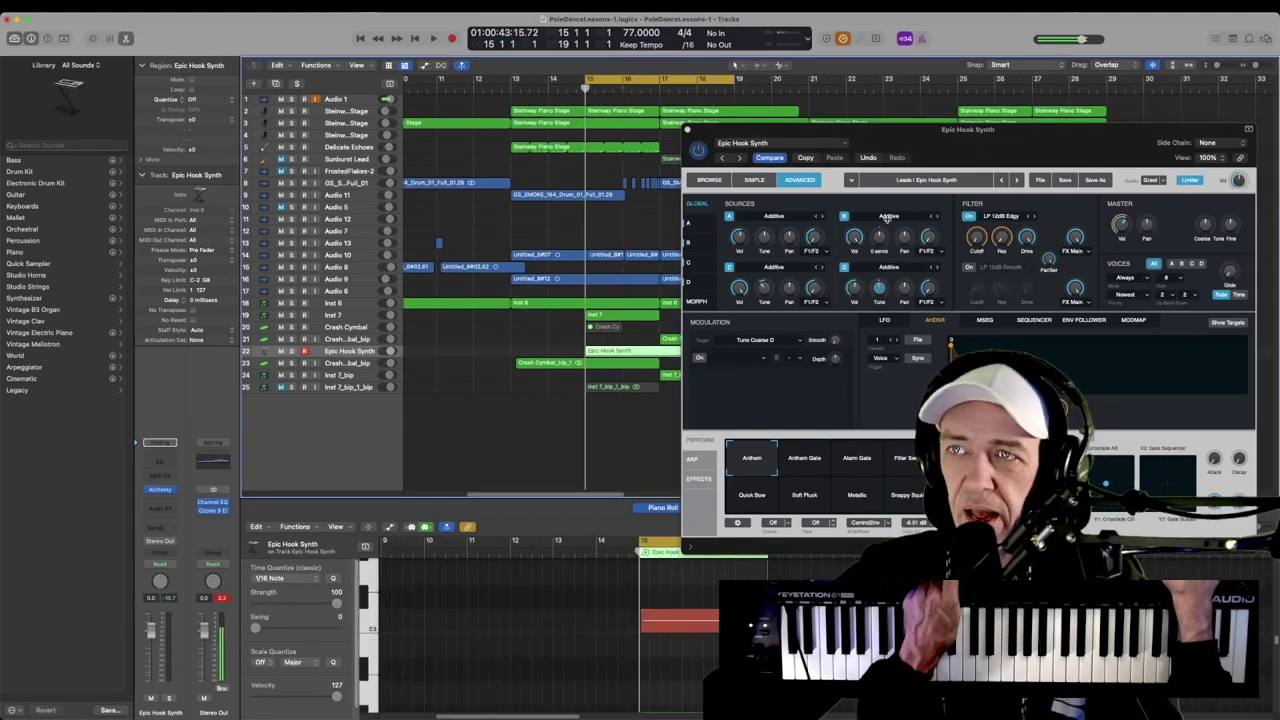
left_click(171, 567)
left_click(165, 588)
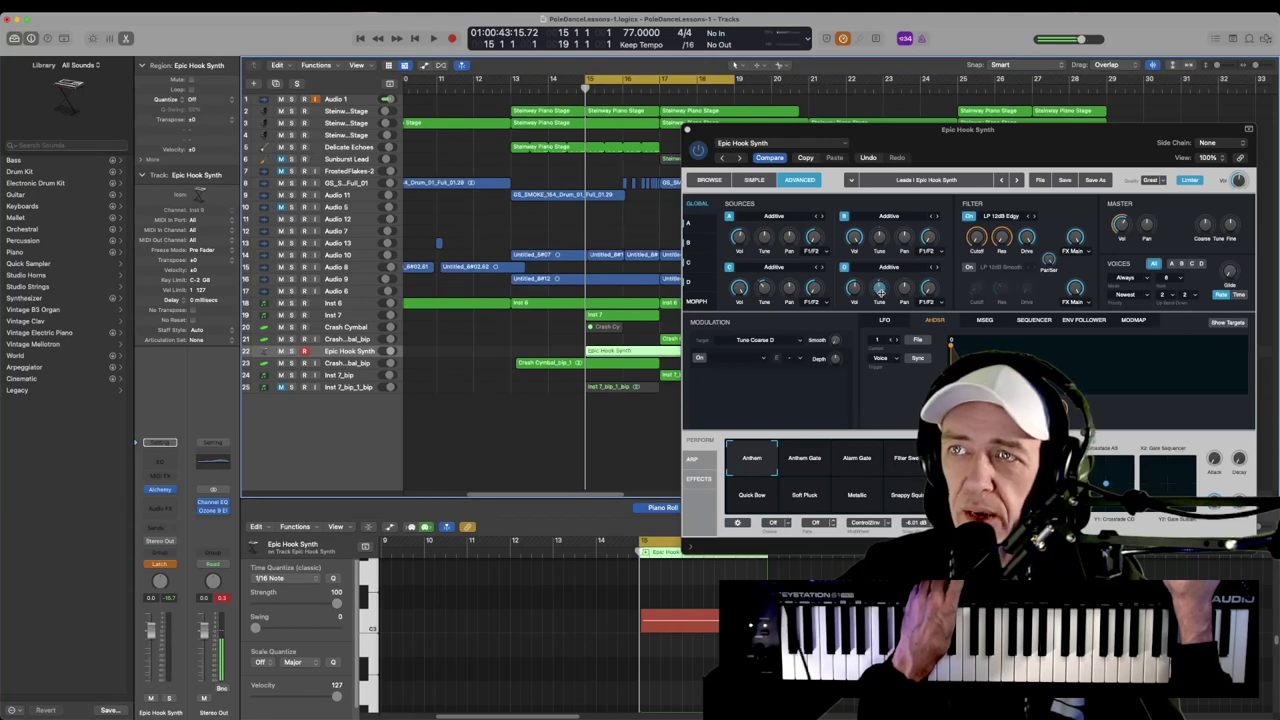
- Try recording a sweep of source B's Tune in Alchemy during playback, and undo it
left_click(879, 236)
key("space")
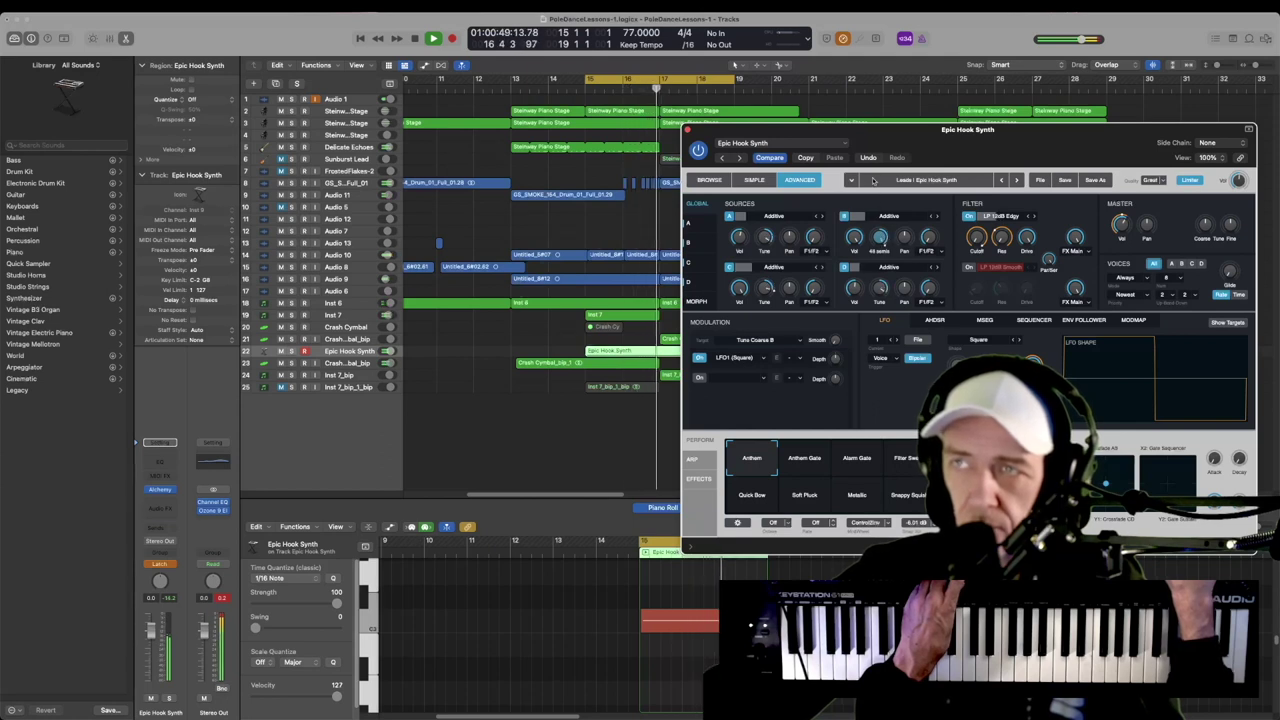
key("space")
key("super+z")
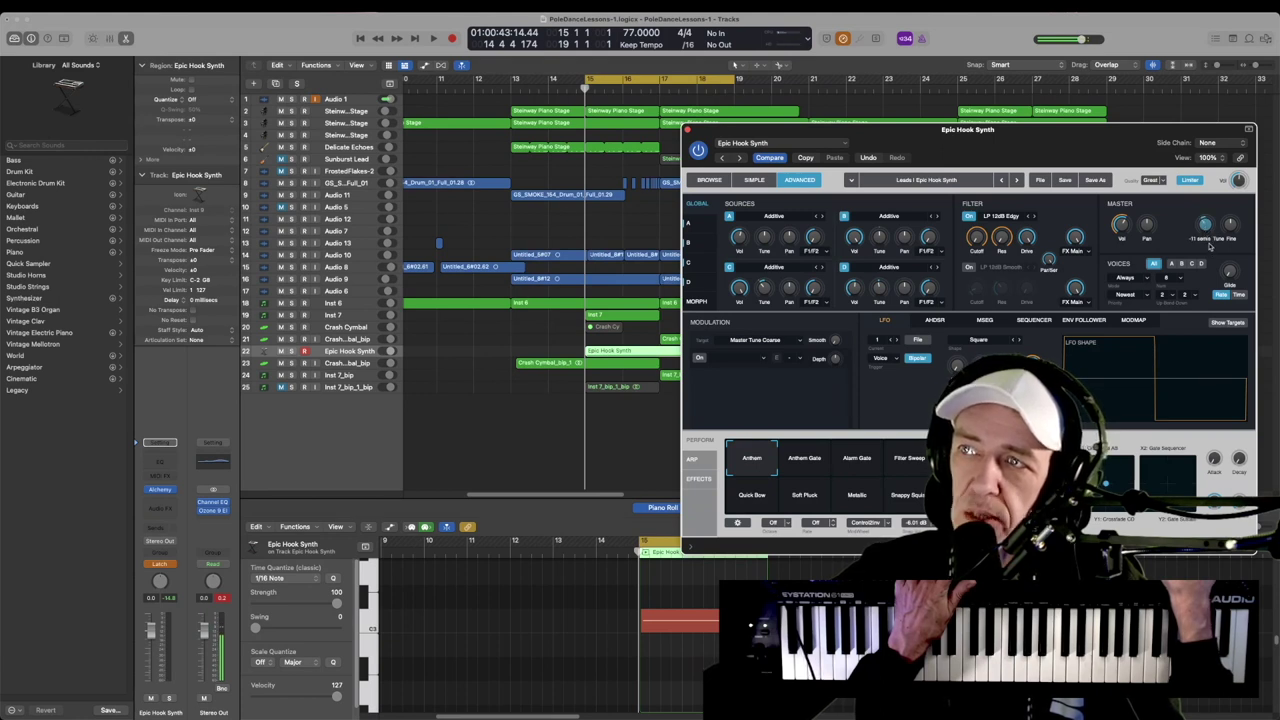
- Record an upward sweep of Alchemy's master Coarse tune from bar 15, and play it back with the synth track soloed
key("space")
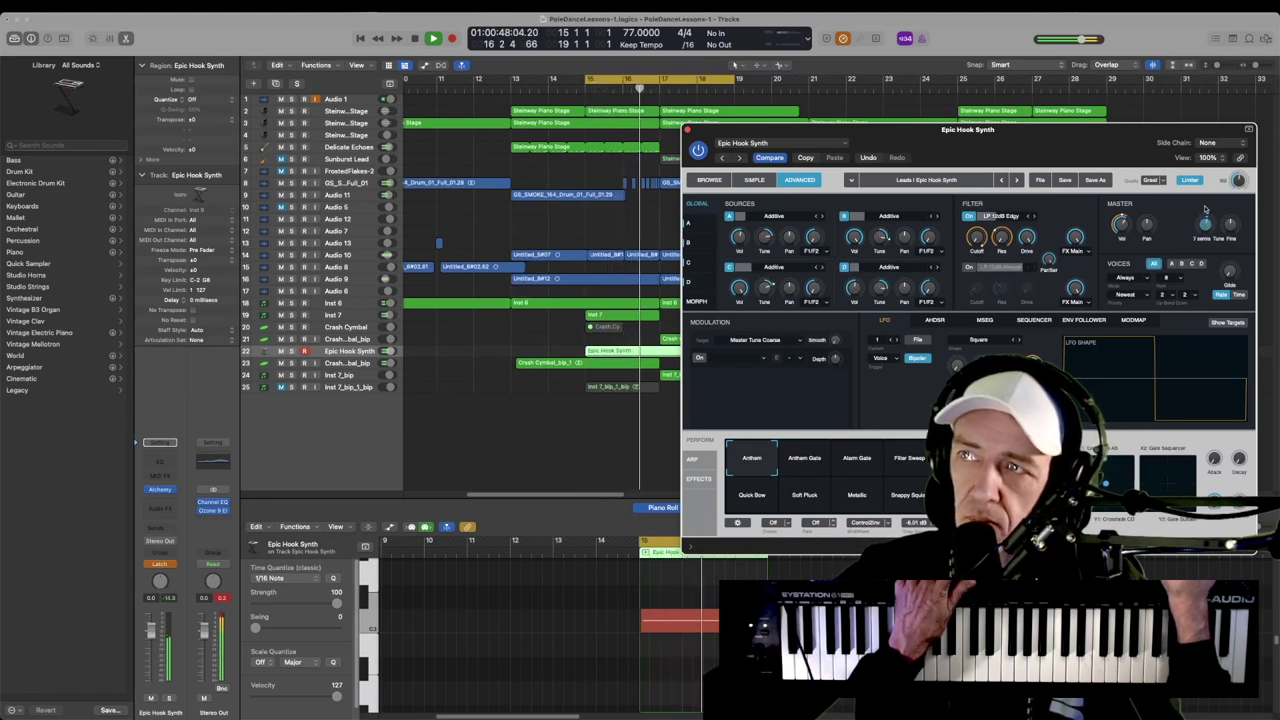
key("space")
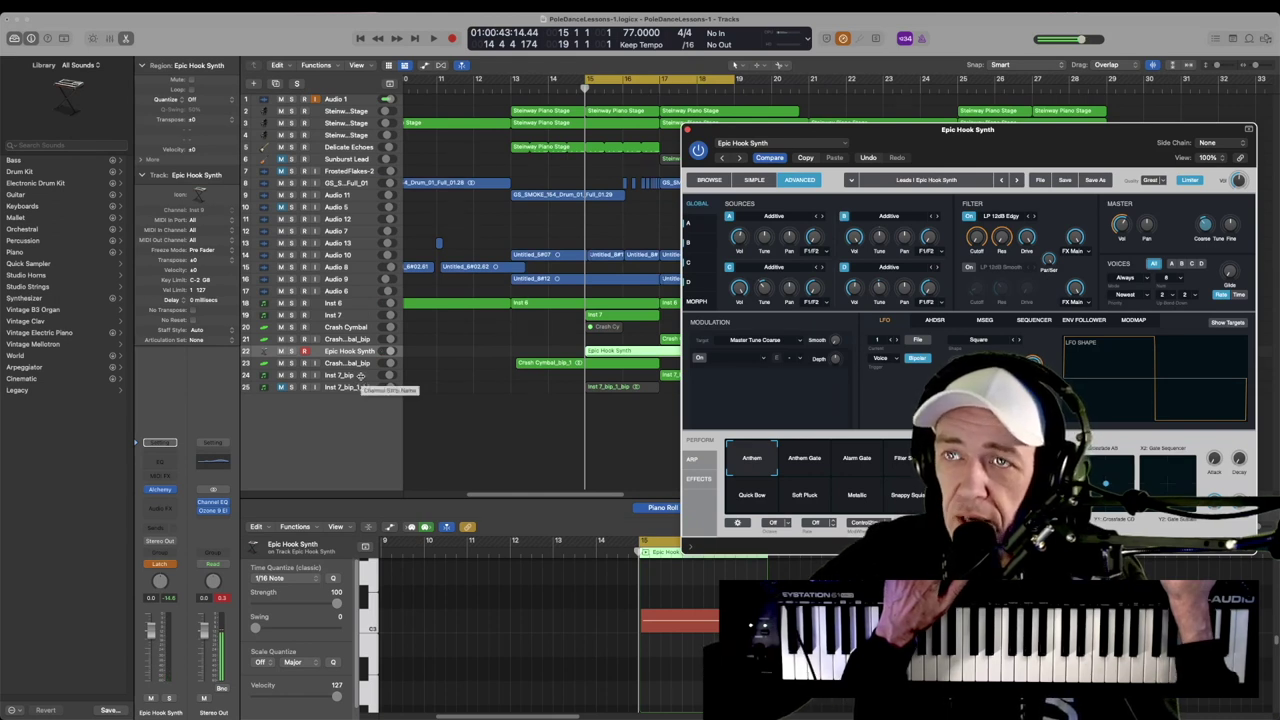
key("ctrl+s")
key("space")
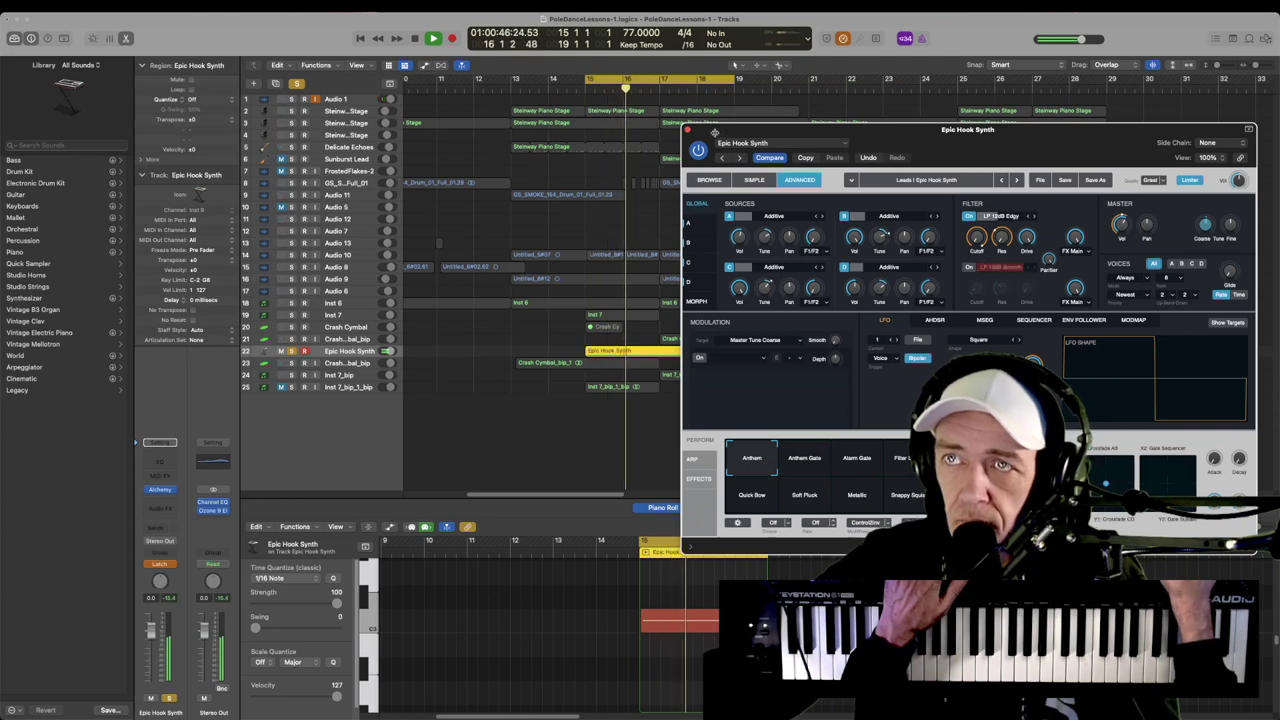
left_click_drag(714, 132, 785, 132)
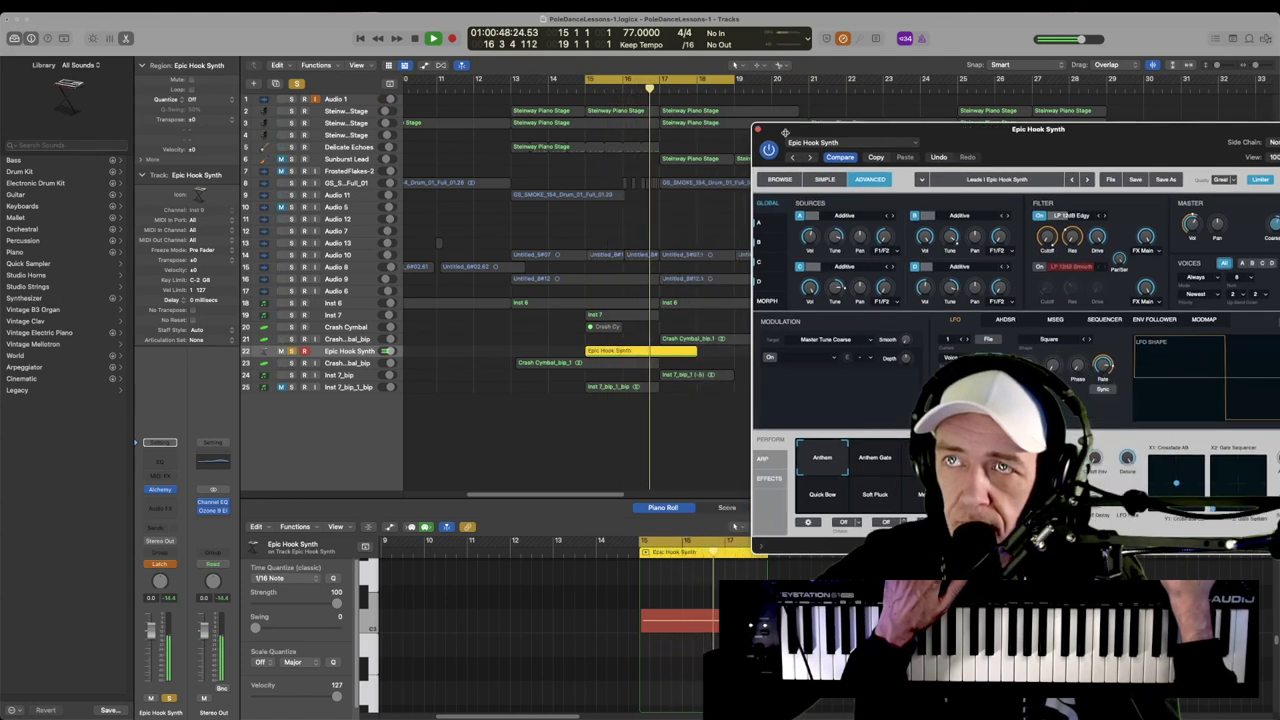
key("space")
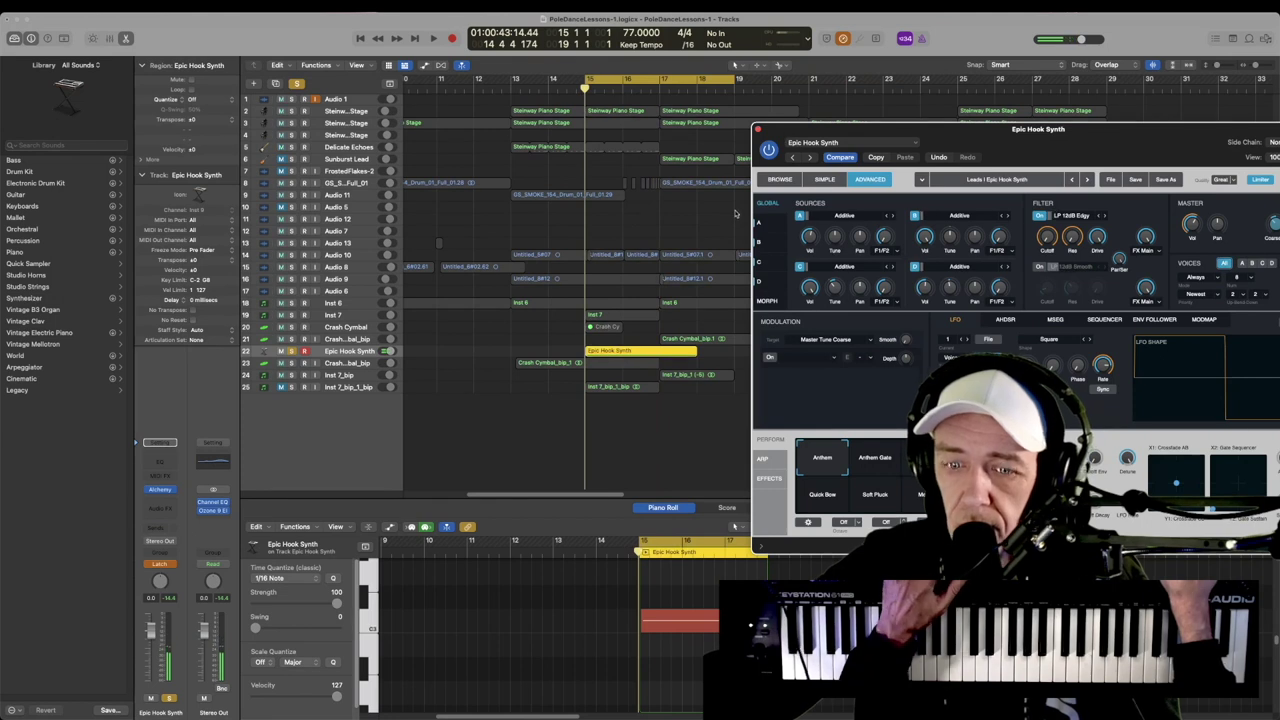
- Turn off the solo and bounce the Epic Hook Synth region in place to a new track, muting the source
left_click(686, 374)
key("super+Down")
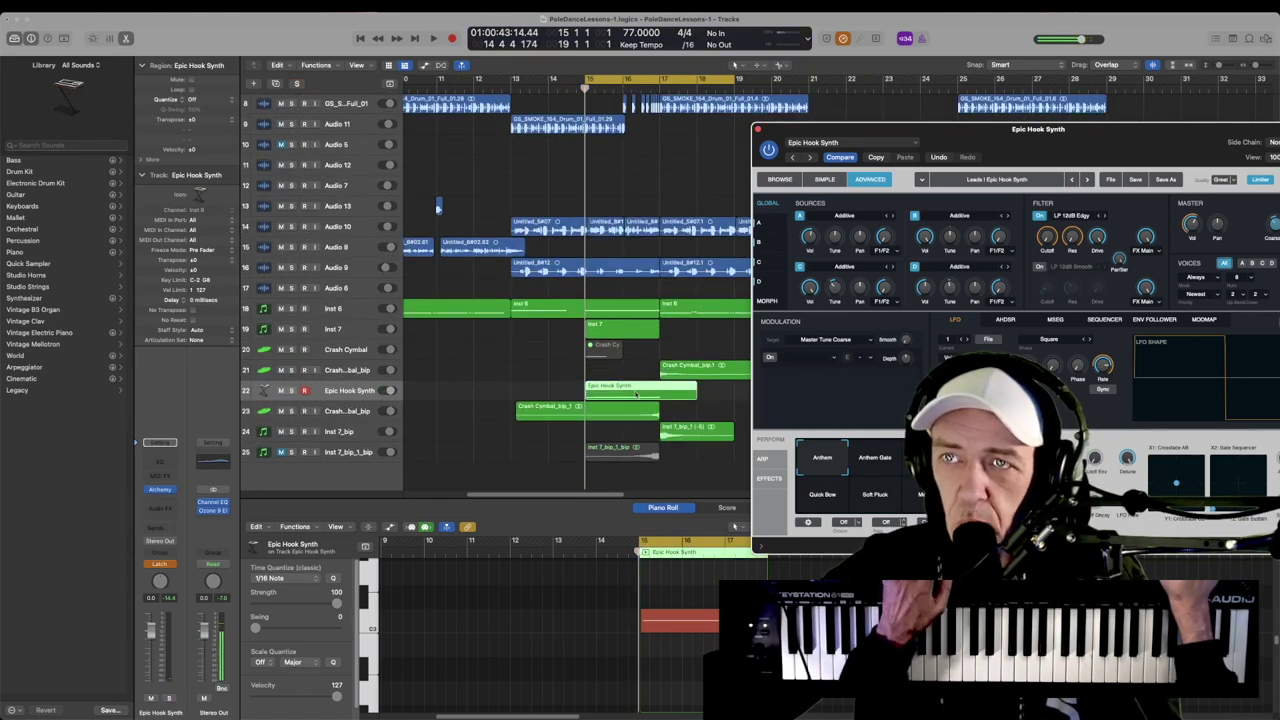
right_click(636, 394)
left_click(672, 407)
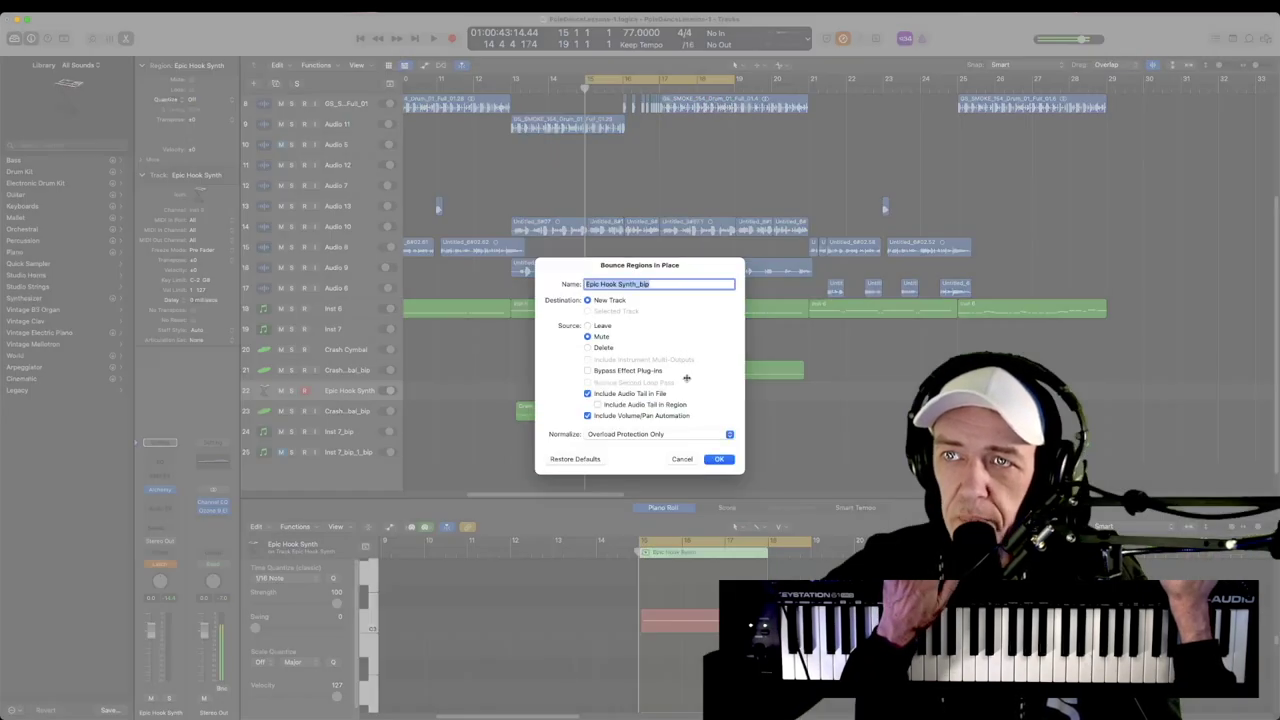
left_click(712, 461)
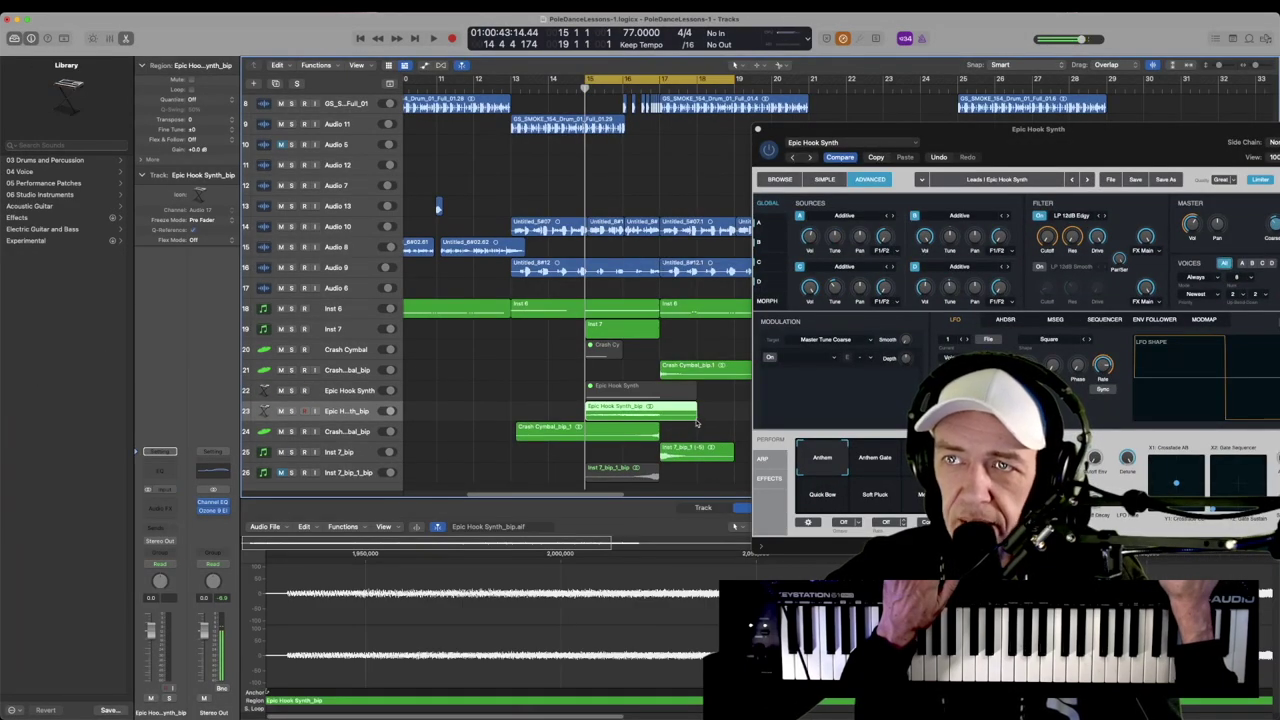
- Trim the bounced Epic Hook Synth region to end at bar 17 and bounce it in place again
left_click_drag(697, 423, 626, 427)
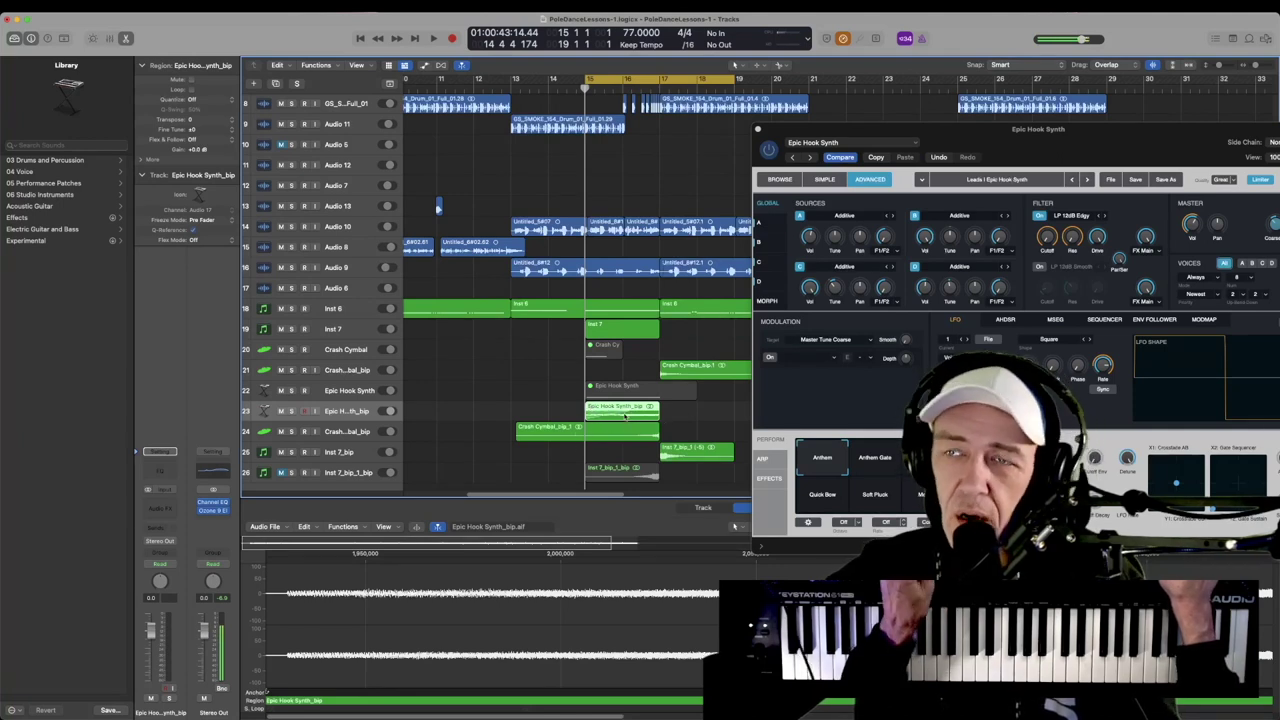
right_click(625, 415)
left_click(652, 420)
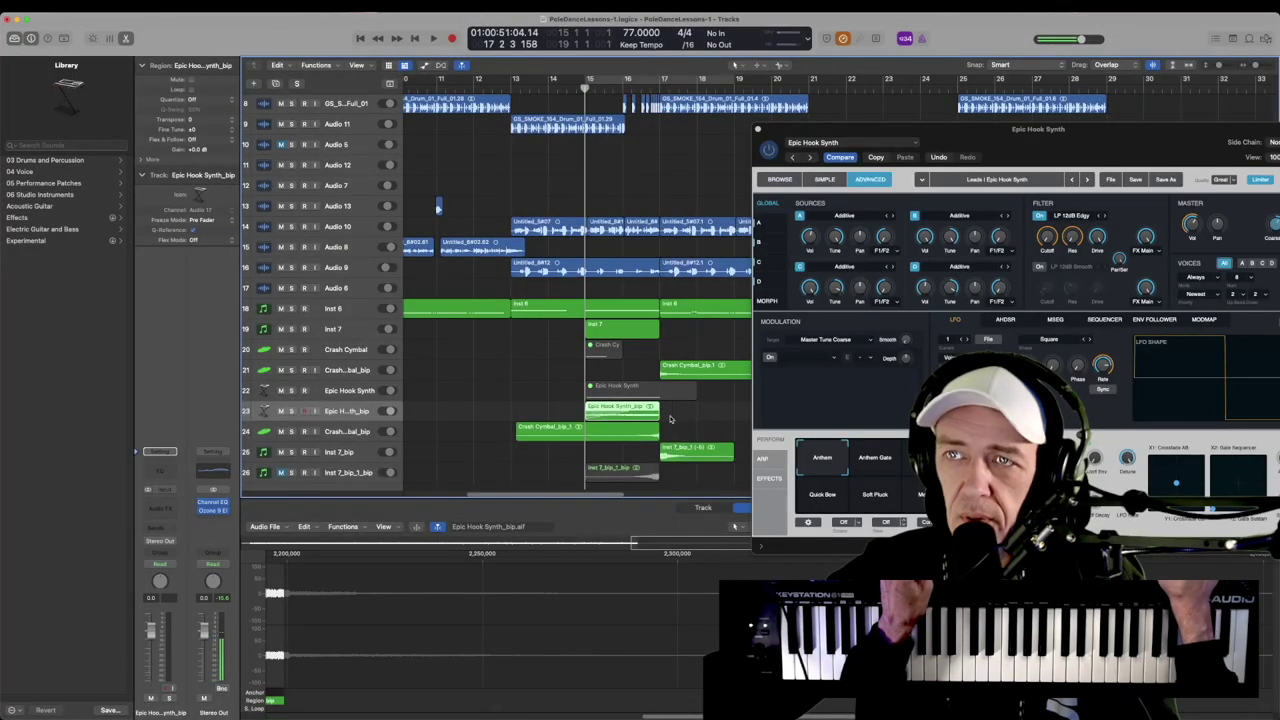
- Move the second synth bounce to start at bar 17 and reverse its audio
left_click_drag(634, 428, 705, 428)
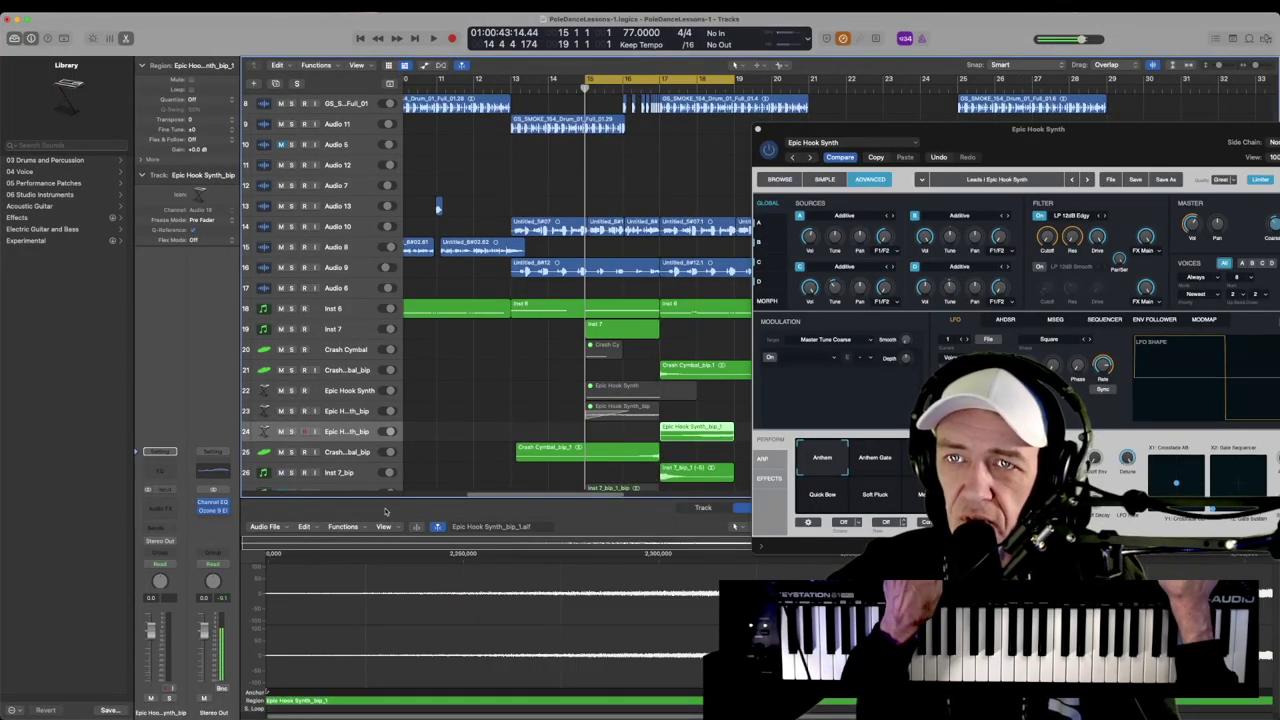
left_click(346, 529)
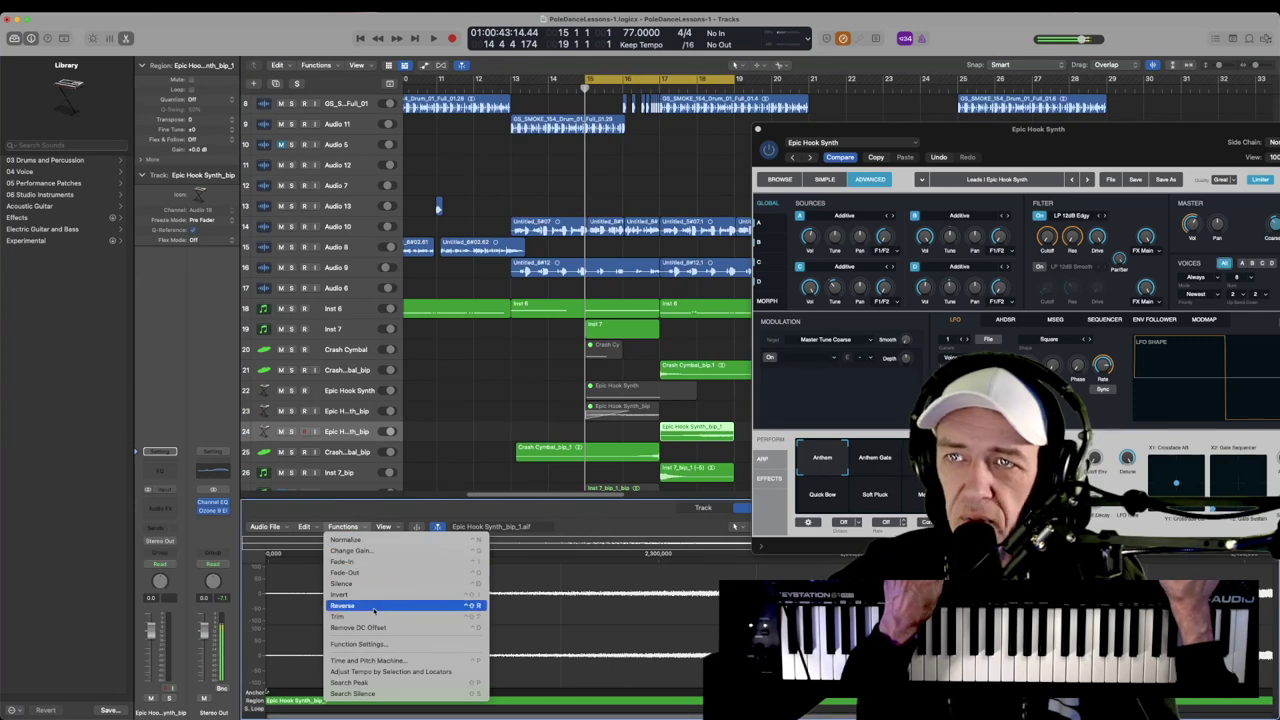
left_click(380, 603)
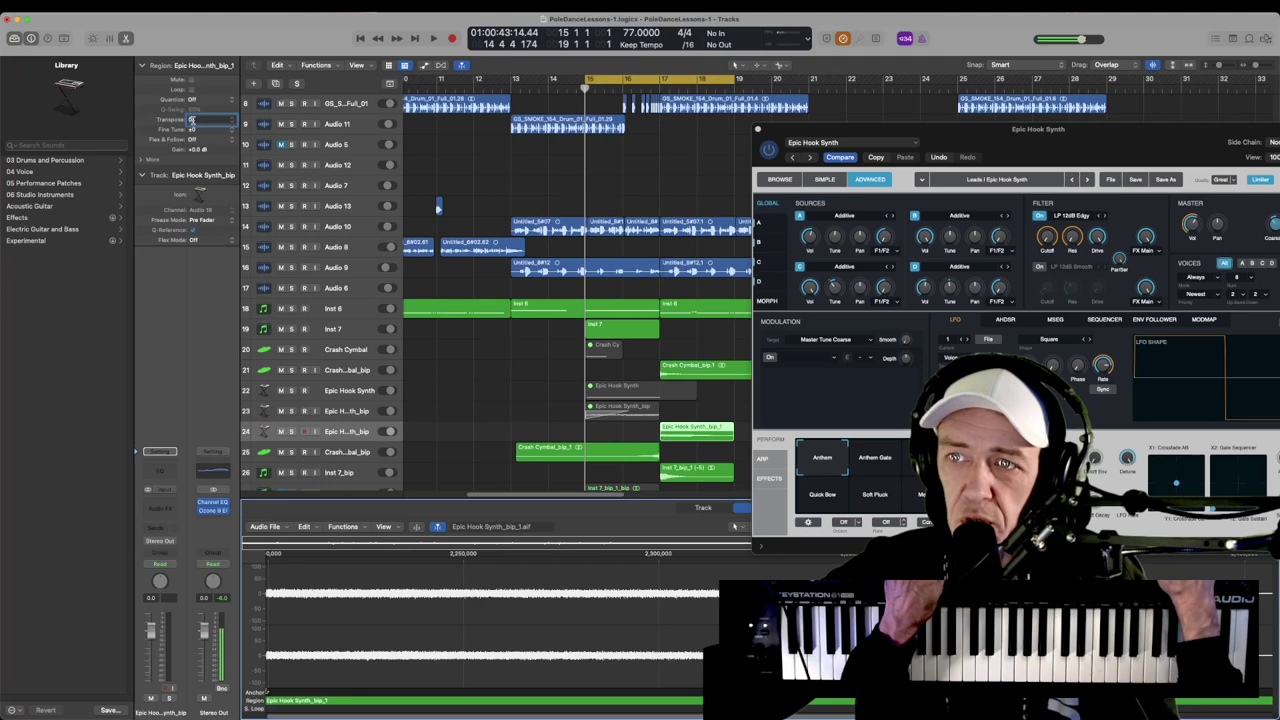
- Set the reversed synth bounce's transpose to -5
type("-7")
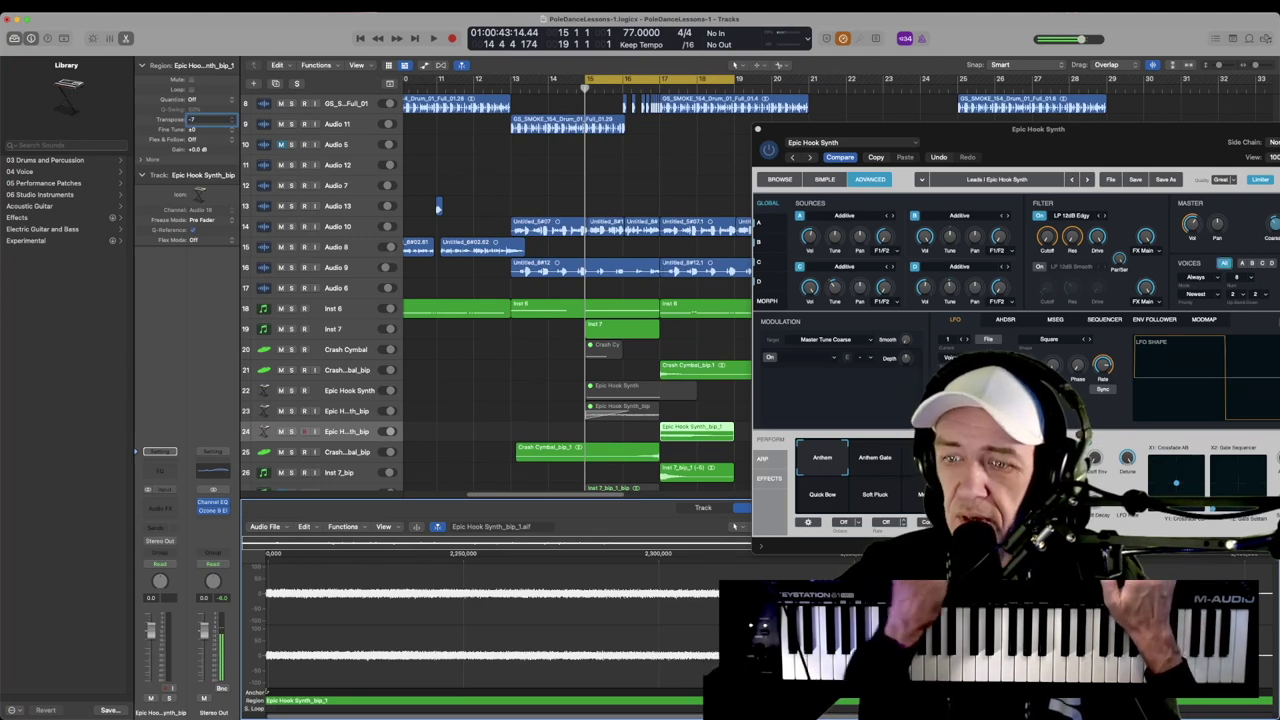
key("BackSpace")
type("5")
key("Return")
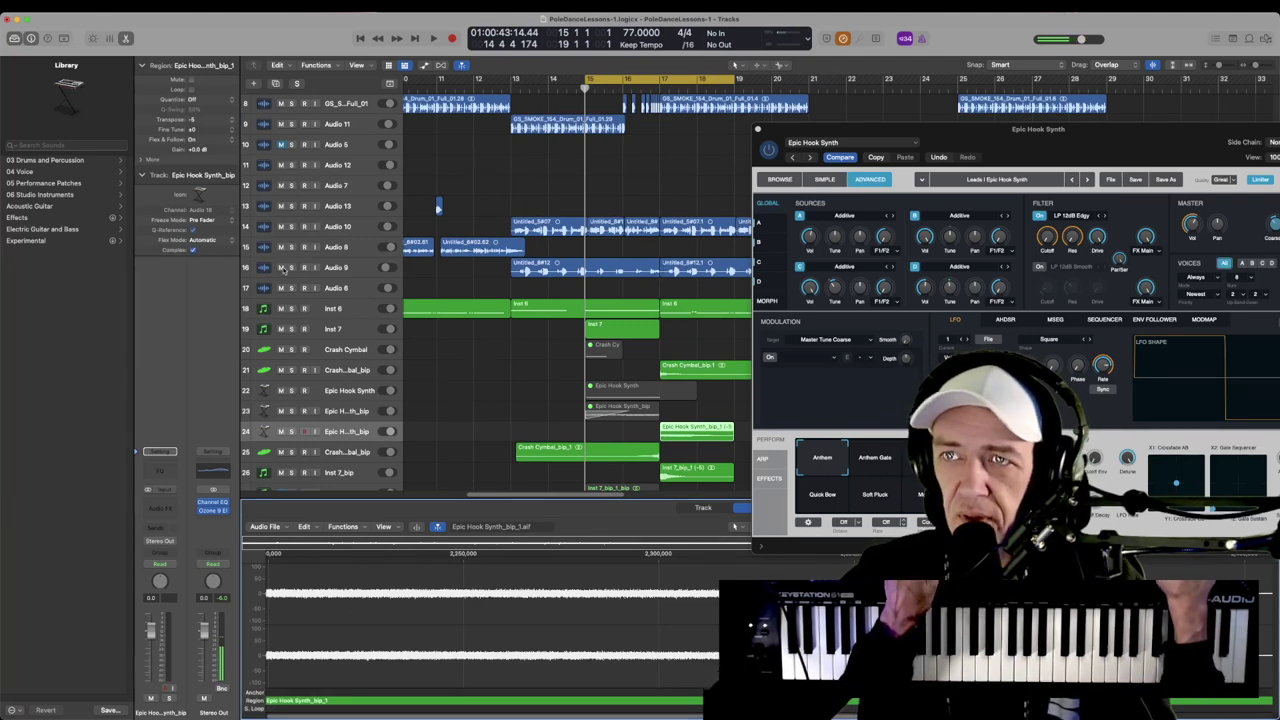
- Check the panning of the bounced crash and noise tracks, and mute the noise and crash tracks so the synth bounces play alone
key("super+Left")
key("super+Left")
key("super+Up")
key("super+Up")
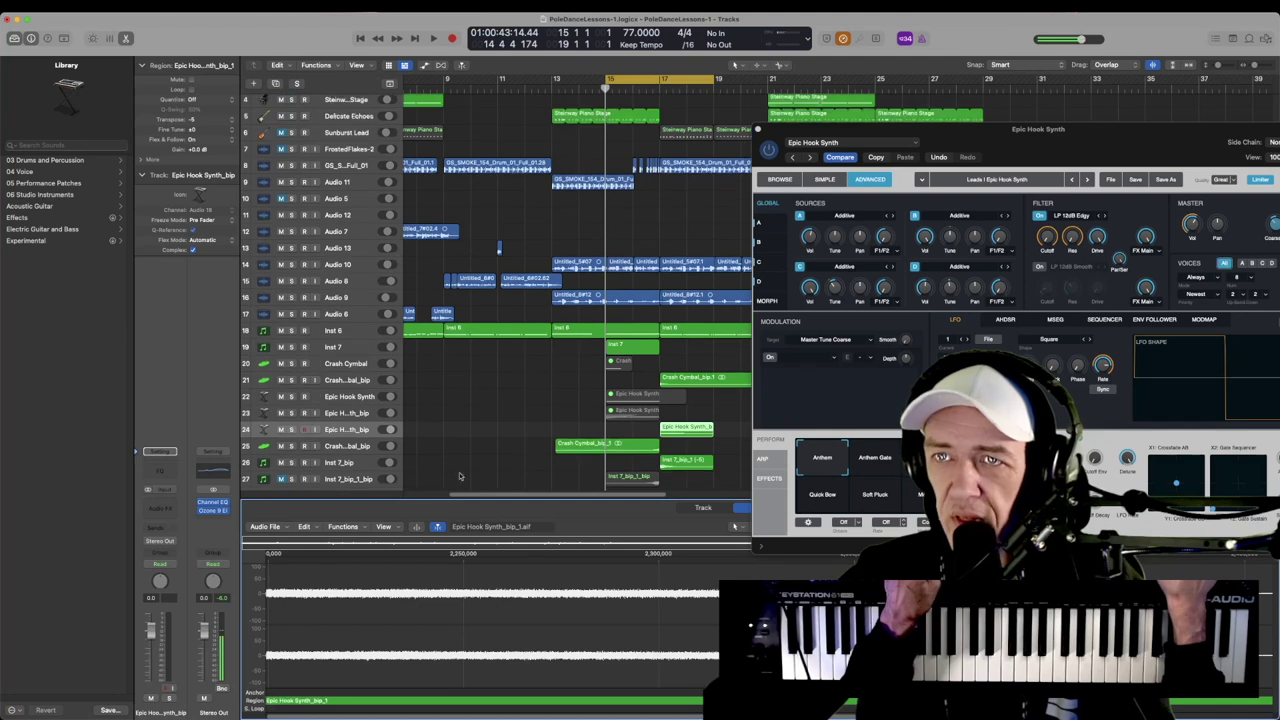
left_click(364, 447)
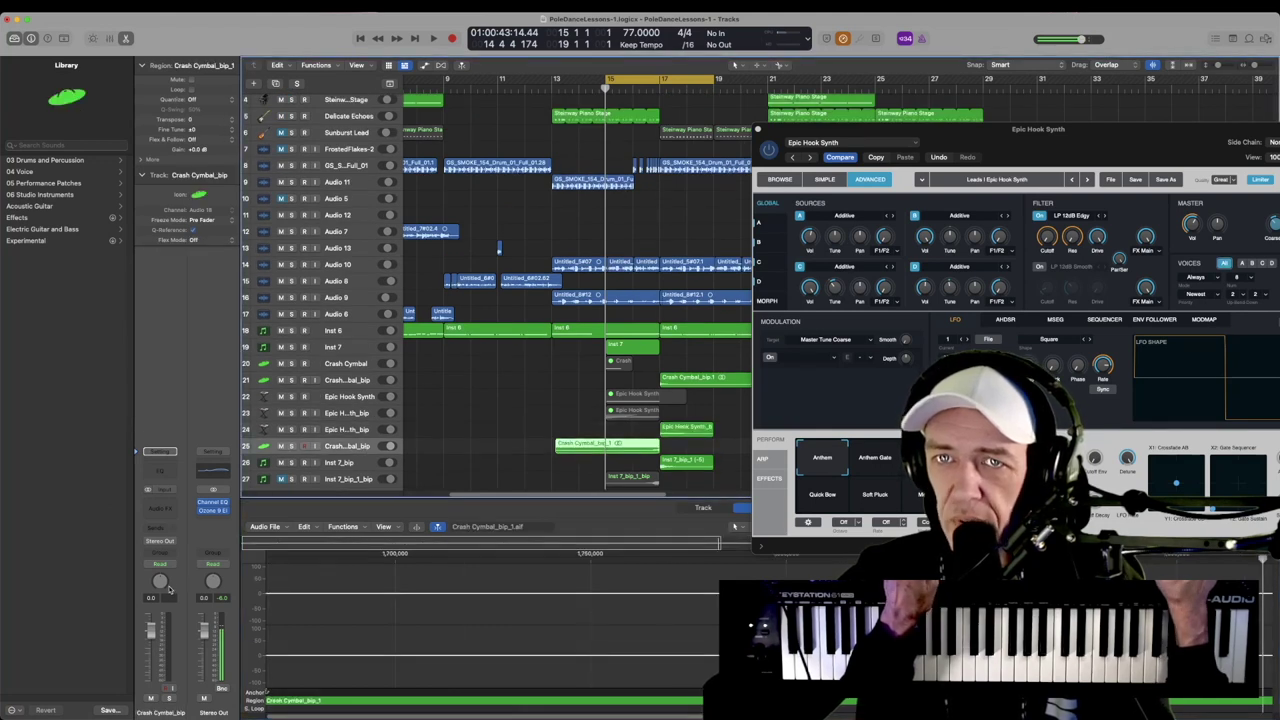
key("Down")
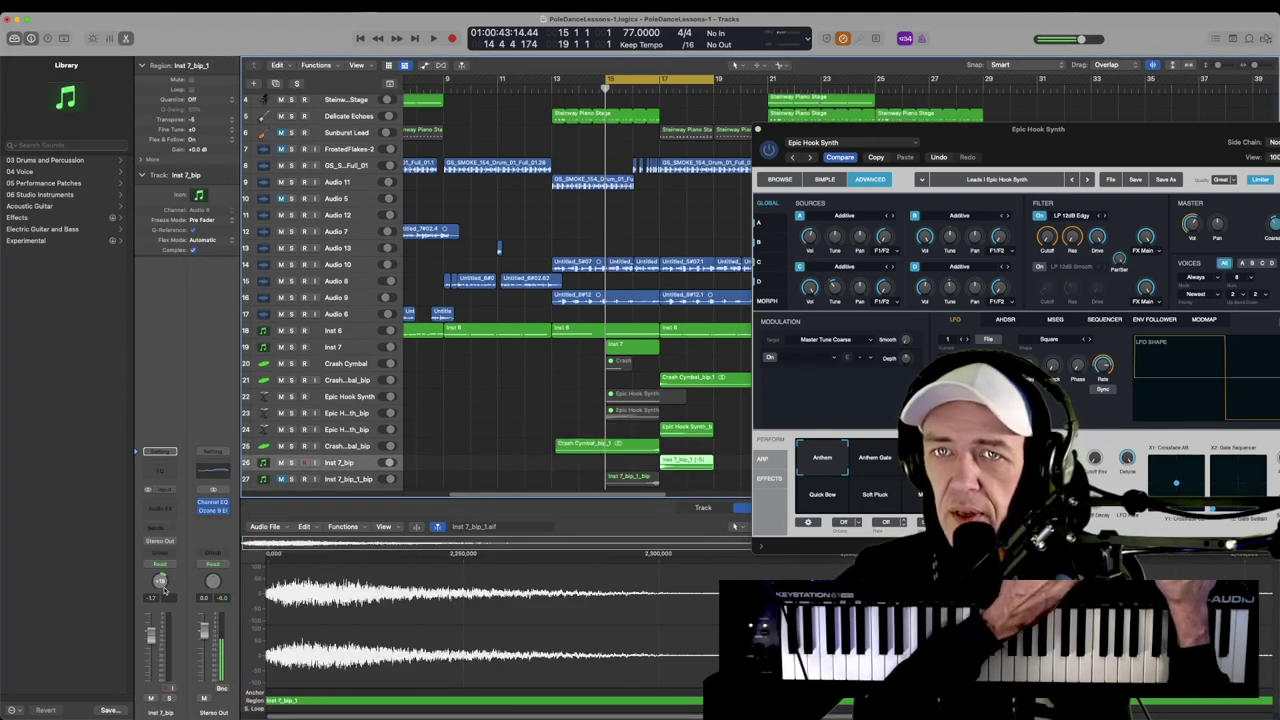
key("Up")
key("Up")
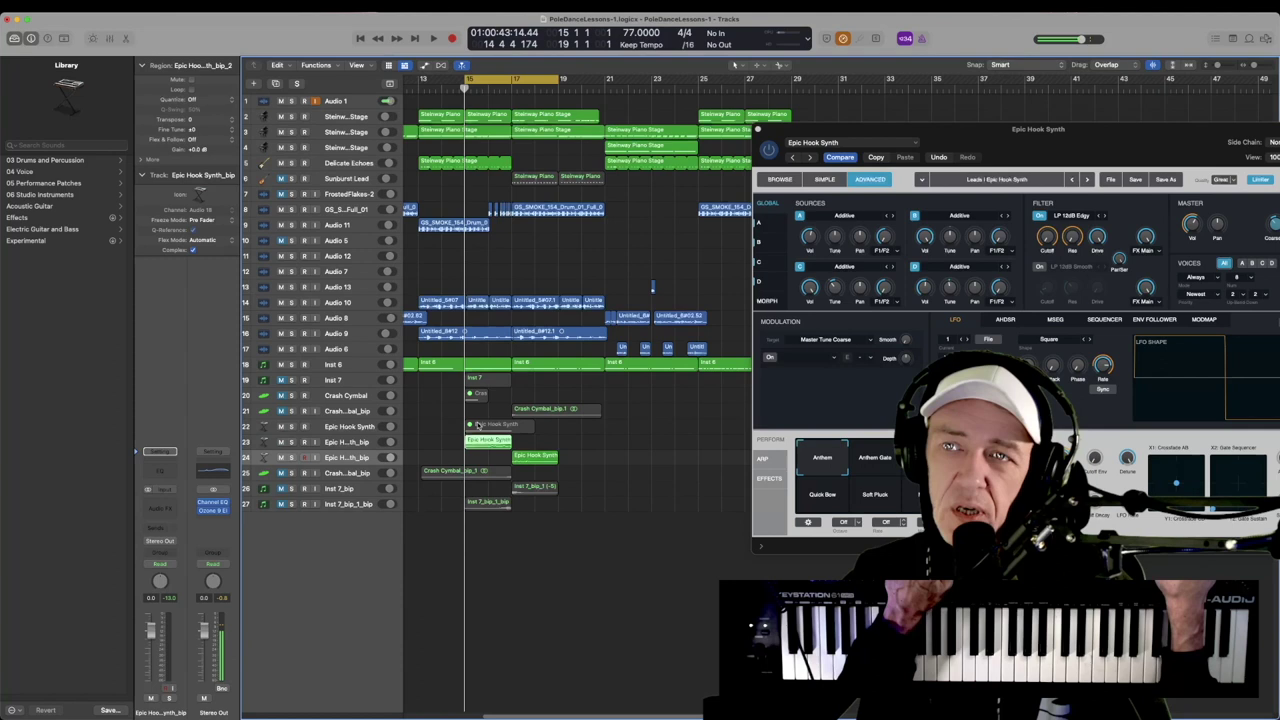
- Play the transition, raise the reversed synth bounce to about 1.7 dB and the forward one to about 1.6 dB, and turn cycle mode off
key("space")
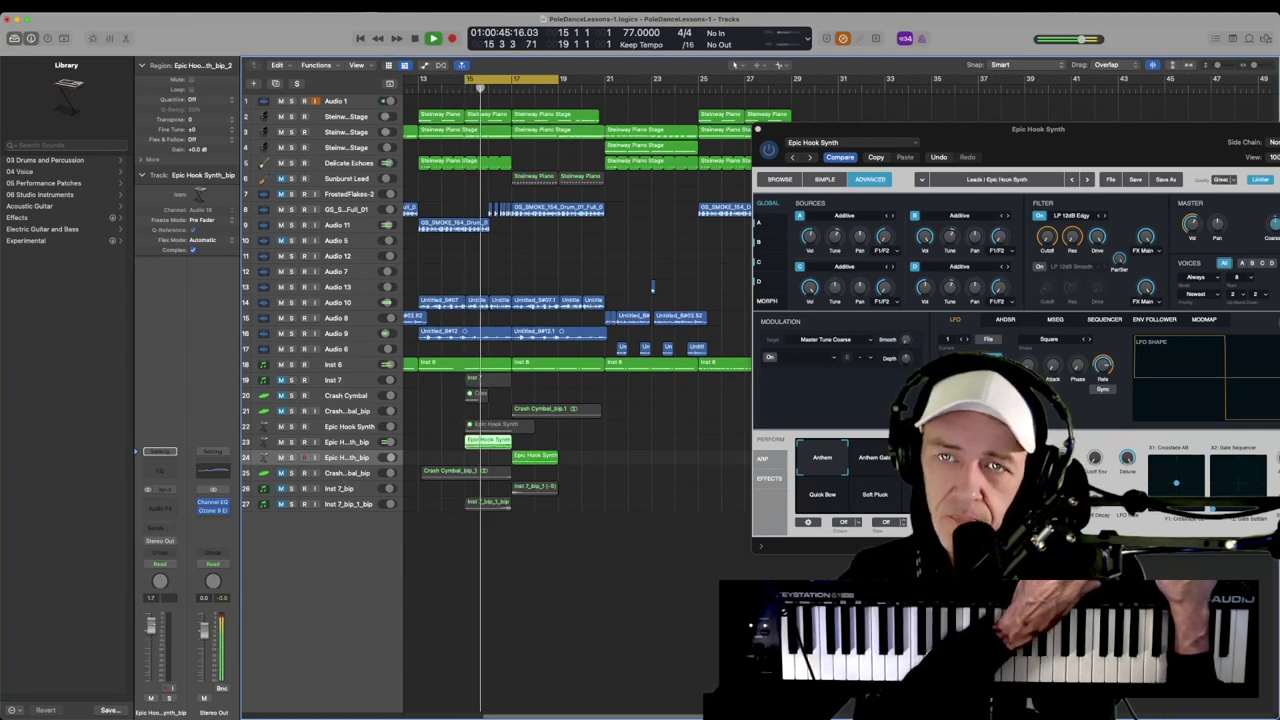
key("Down")
key("Up")
key("Up")
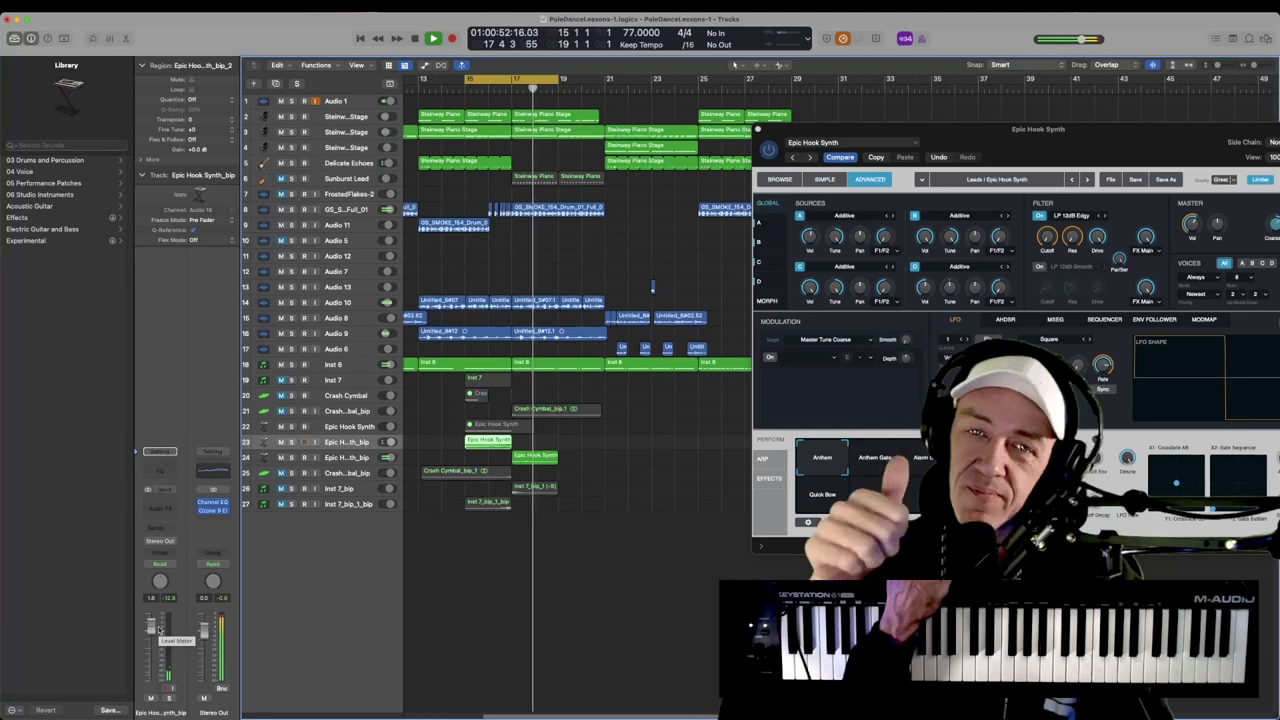
key("space")
key("c")
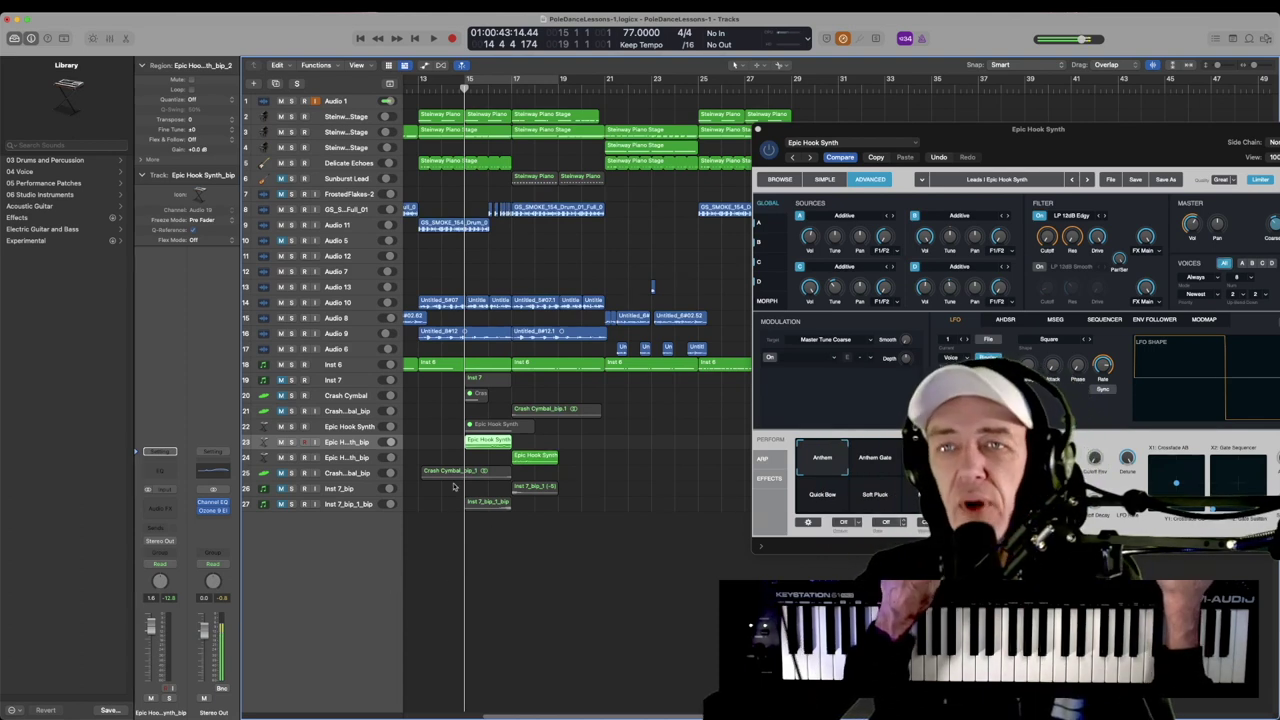
- Add one new audio track below the existing tracks
left_click(254, 84)
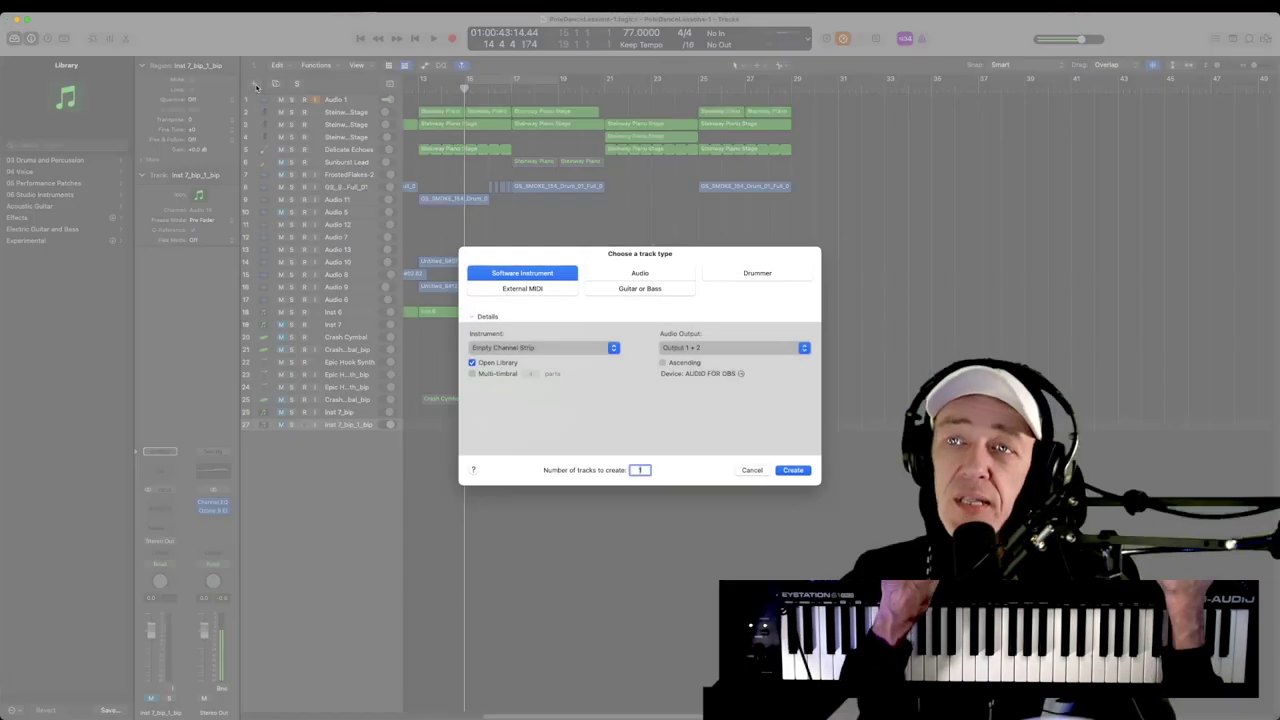
left_click(640, 273)
key("Return")
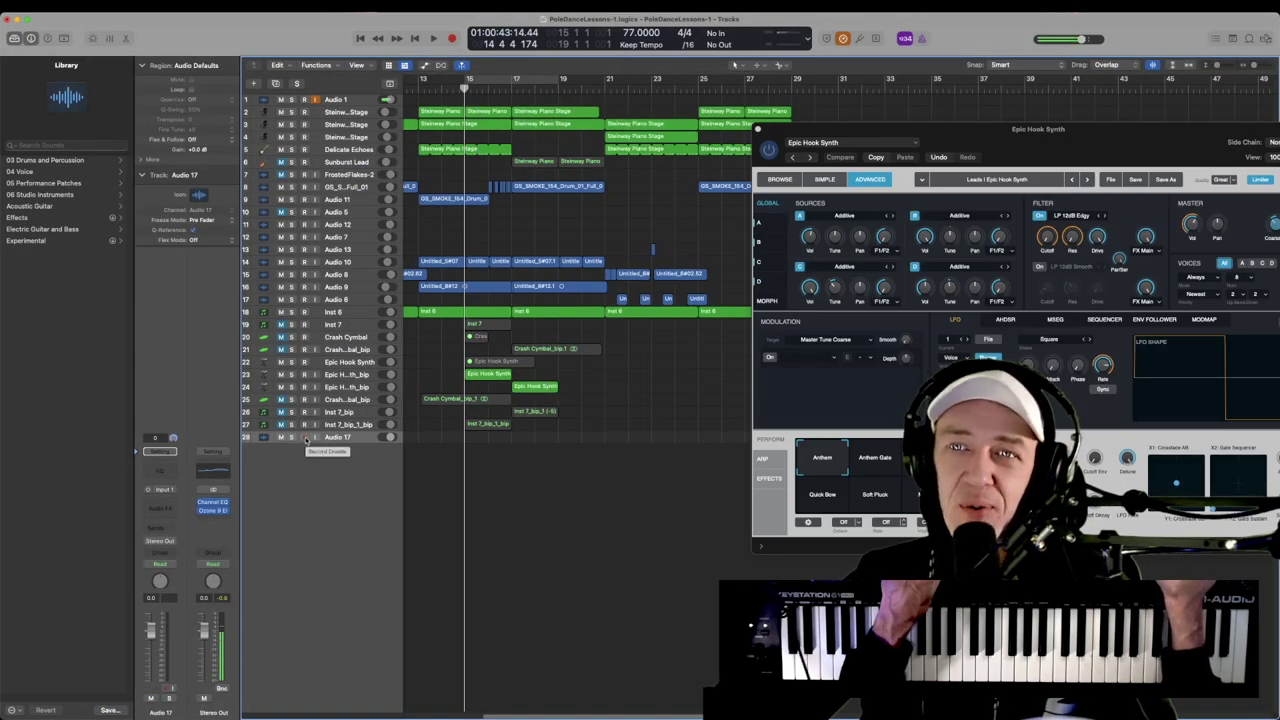
- Turn cycle mode on and record a microphone take on the new audio track from bar 15 to just past bar 17
key("c")
key("r")
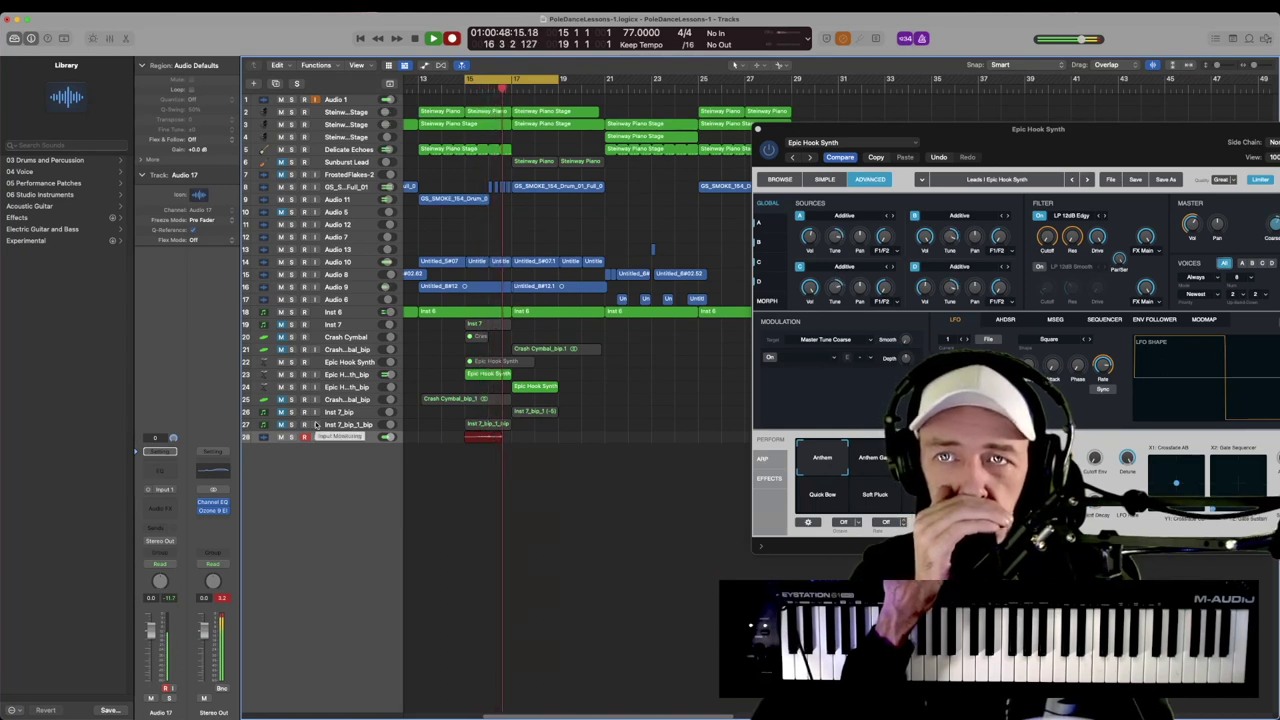
key("space")
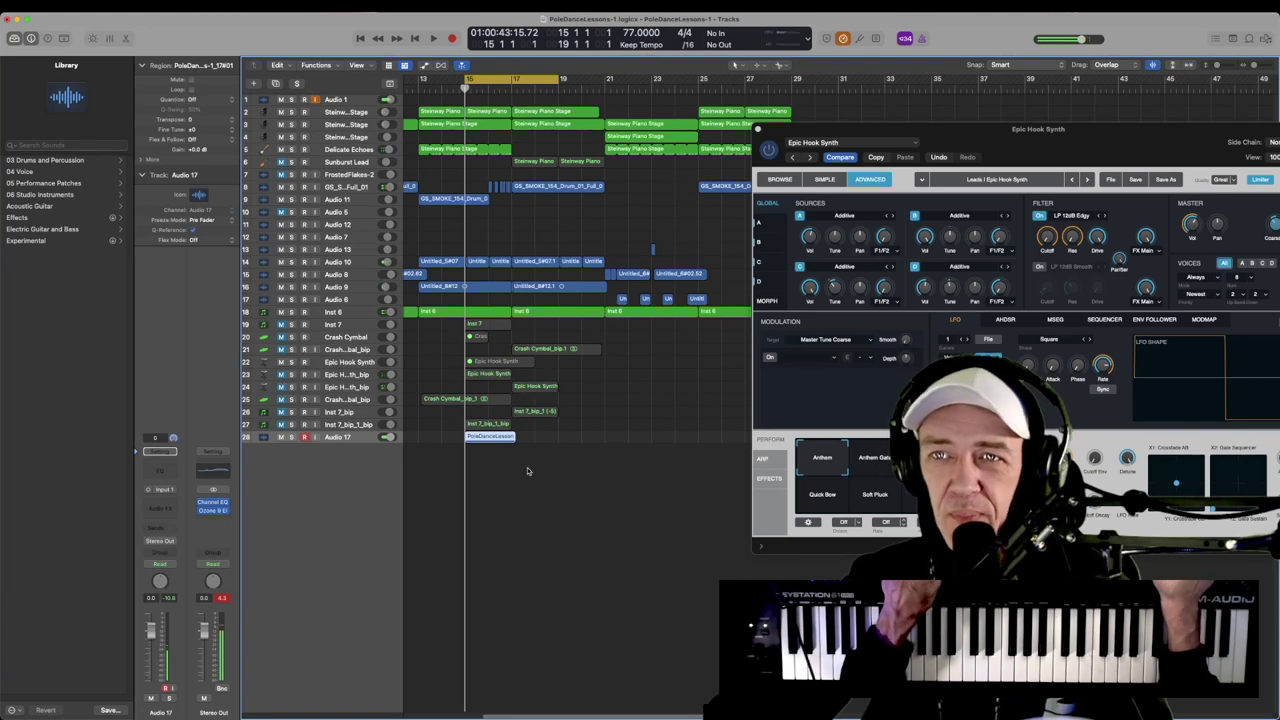
- Fade in the Audio 17 recording and add Space Designer and a Channel EQ with a low cut around 244 Hz to its track
key("super+Down")
key("super+Down")
key("super+Right")
key("super+Right")
key("super+Down")
key("super+Down")
key("super+Down")
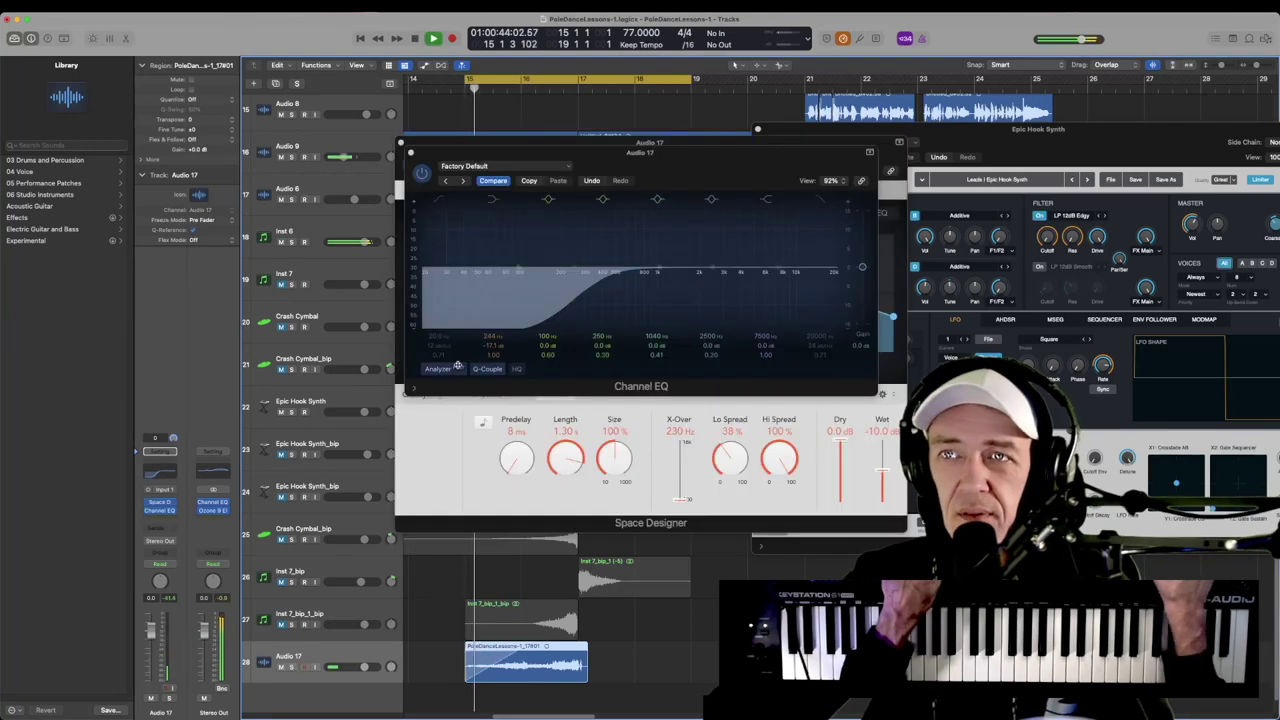
- Raise the Audio 17 track's volume to about 1.6 dB during playback, stop, and close the Channel EQ window
left_click_drag(368, 668, 374, 668)
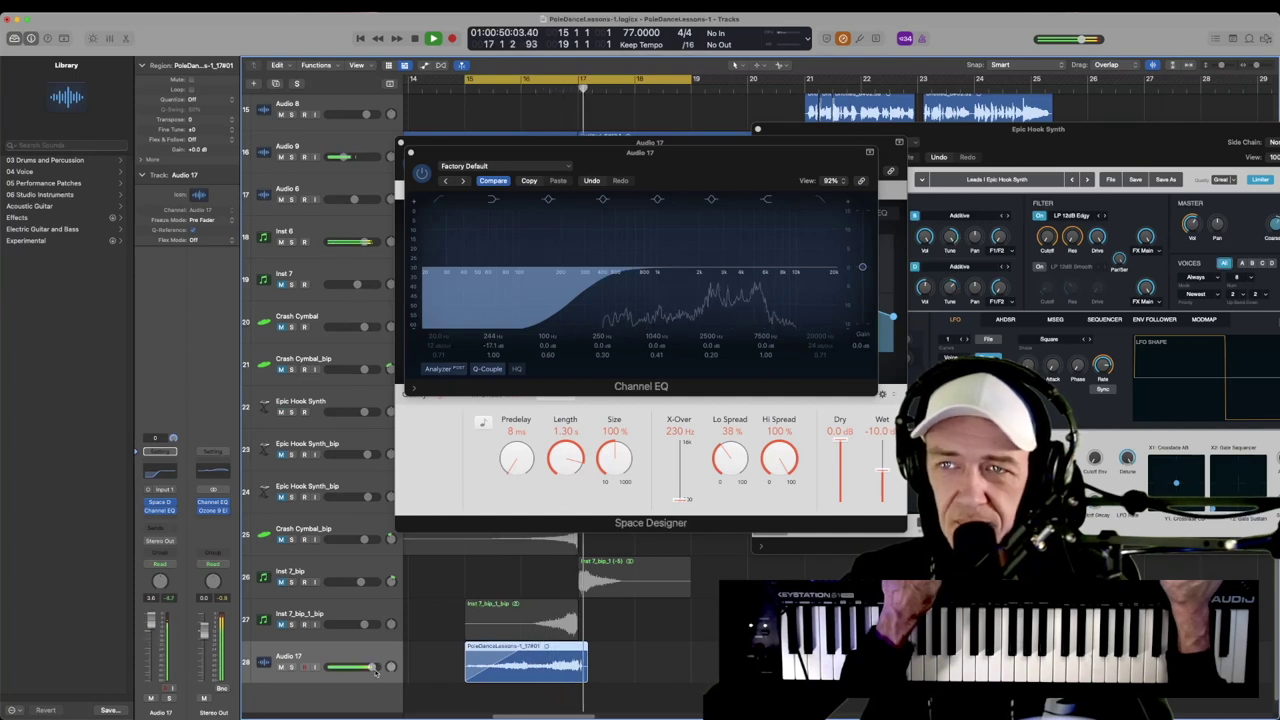
key("space")
left_click(410, 152)
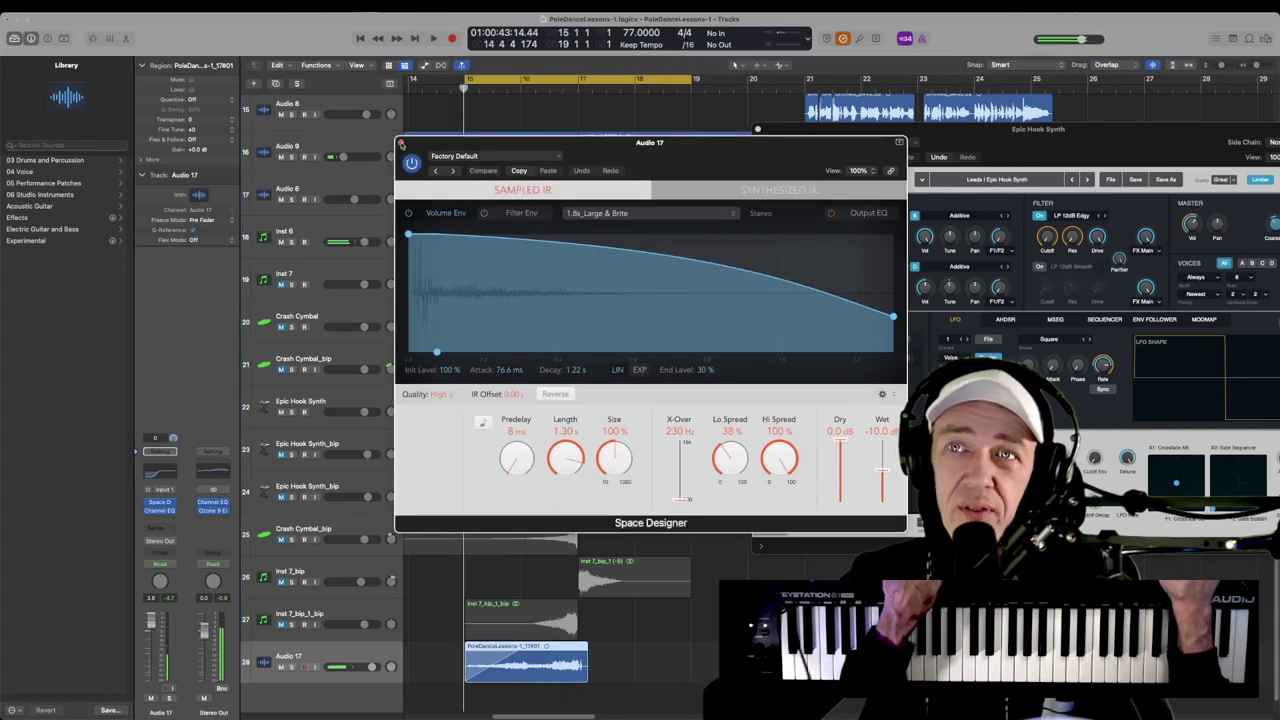
- Close the Space Designer window and trim the end of the Audio 17 recording to before bar 17
left_click(402, 143)
left_click_drag(587, 681, 561, 681)
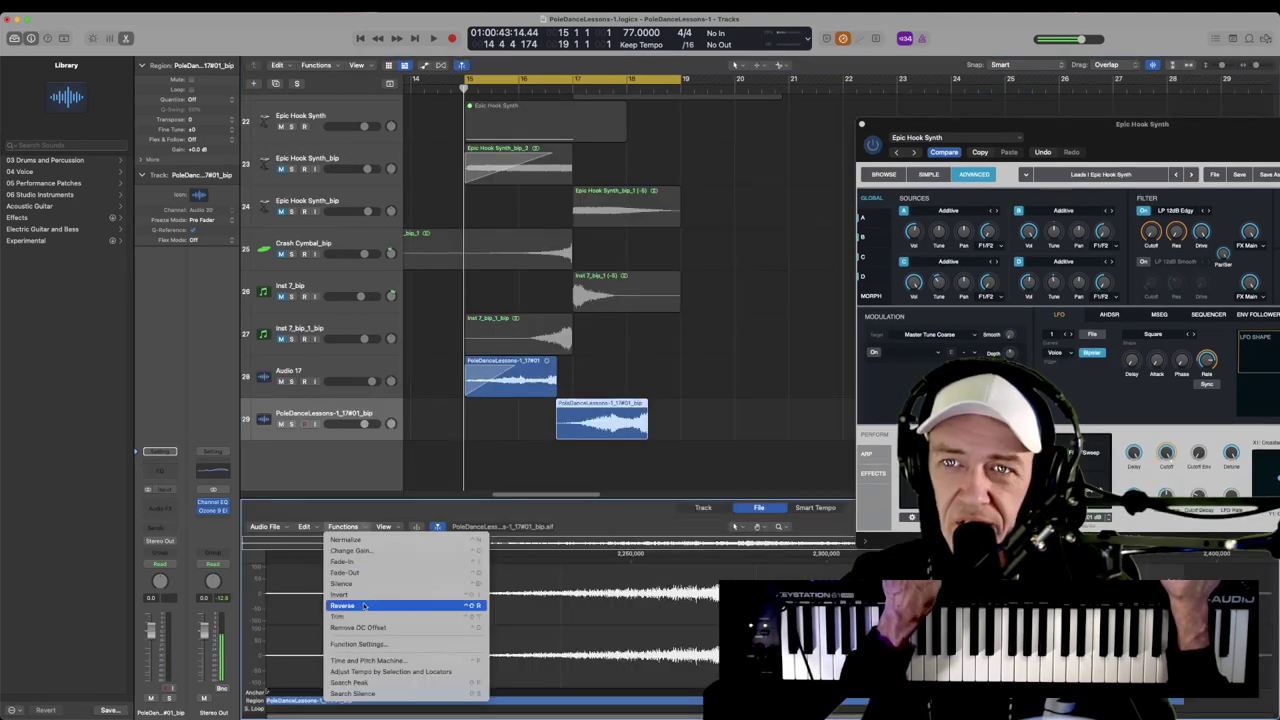
- Reverse the bounced copy of the Audio 17 recording and transpose it down
left_click(342, 605)
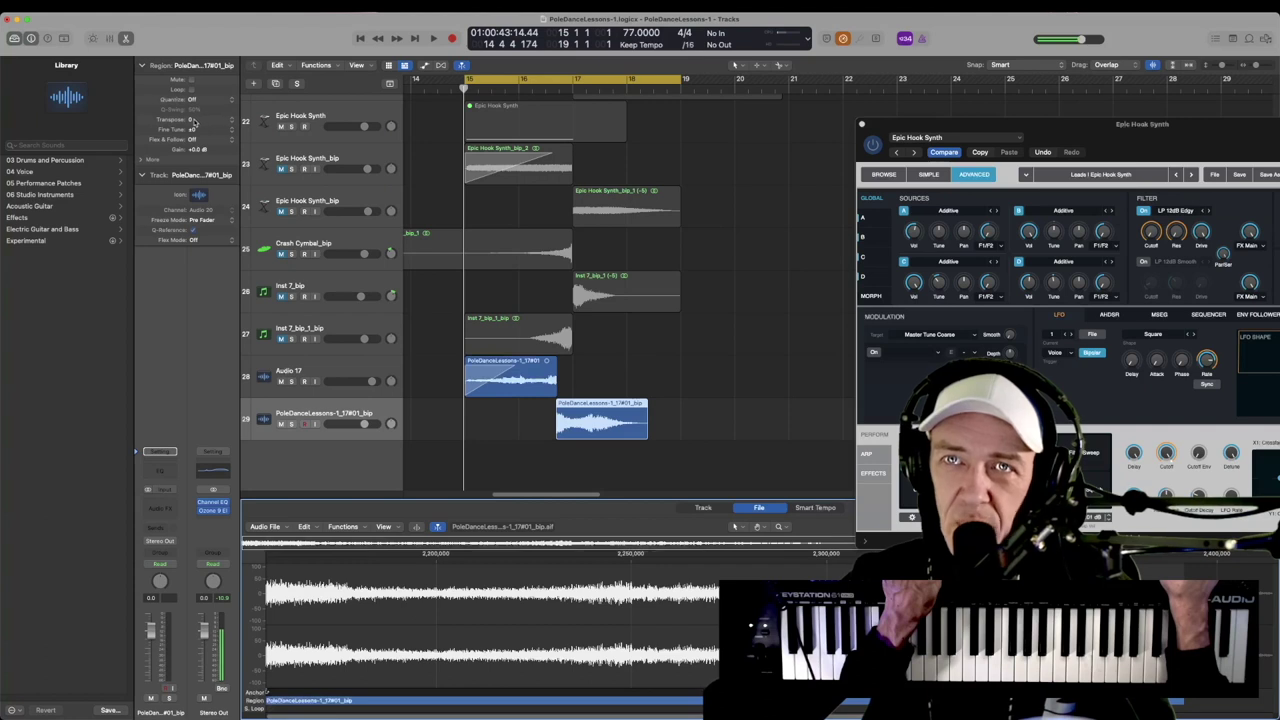
left_click_drag(194, 121, 196, 136)
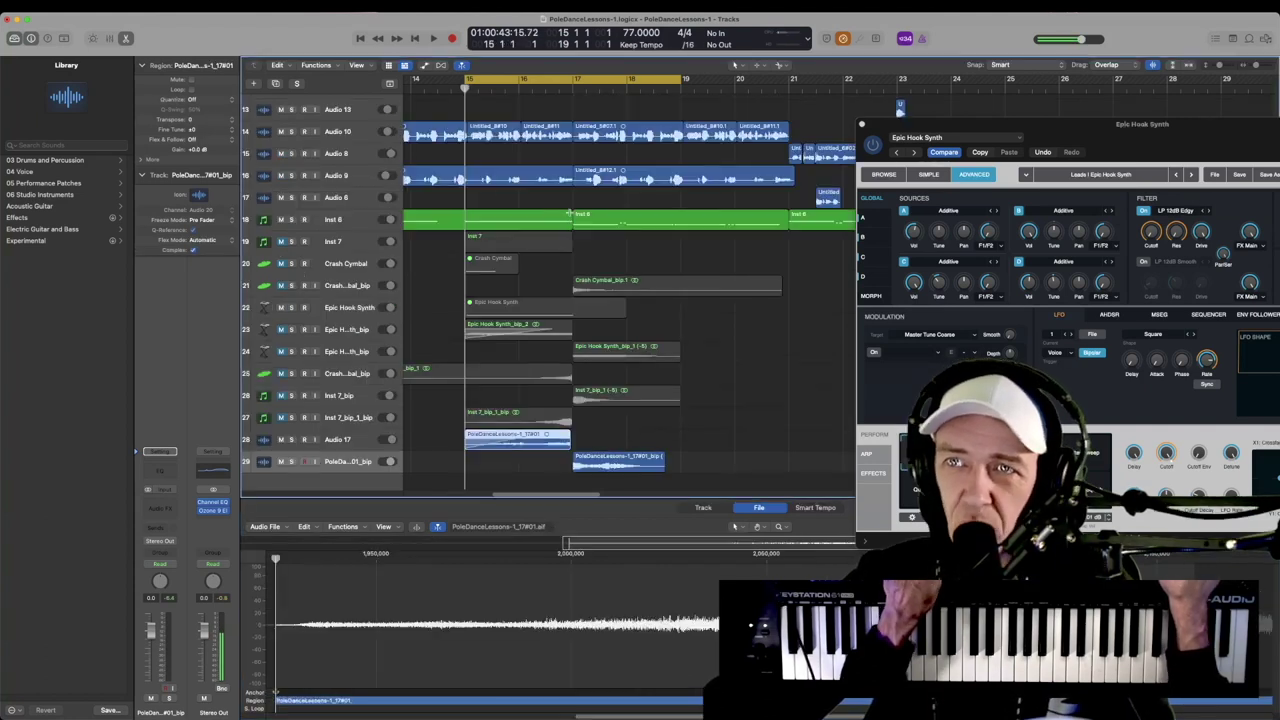
- Shorten the Steinway Piano Stage and Delicate Echoes regions to end about a quarter bar before bar 17, and hide the audio editor
key("super+Up")
key("super+Up")
key("super+Up")
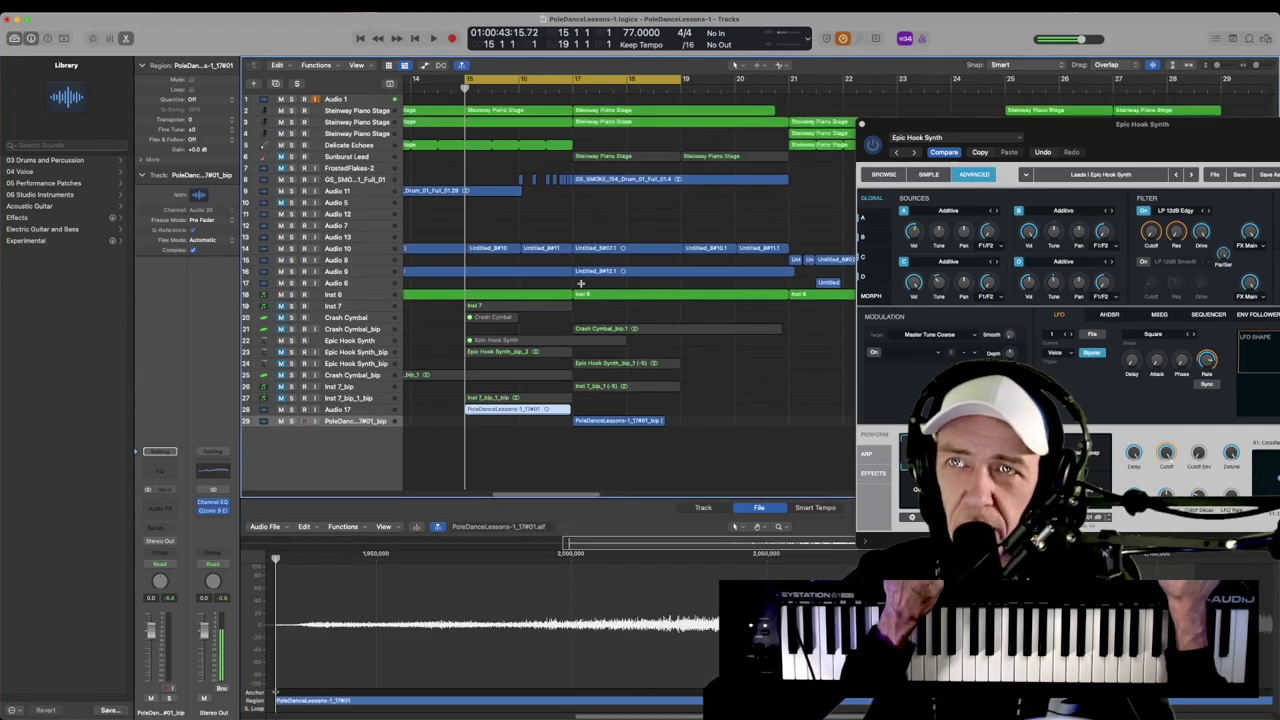
left_click_drag(567, 158, 559, 126)
left_click(572, 149)
key("p")
- Play the transition from bar 15 past bar 17 to hear the microphone effects in the mix, and stop
key("space")
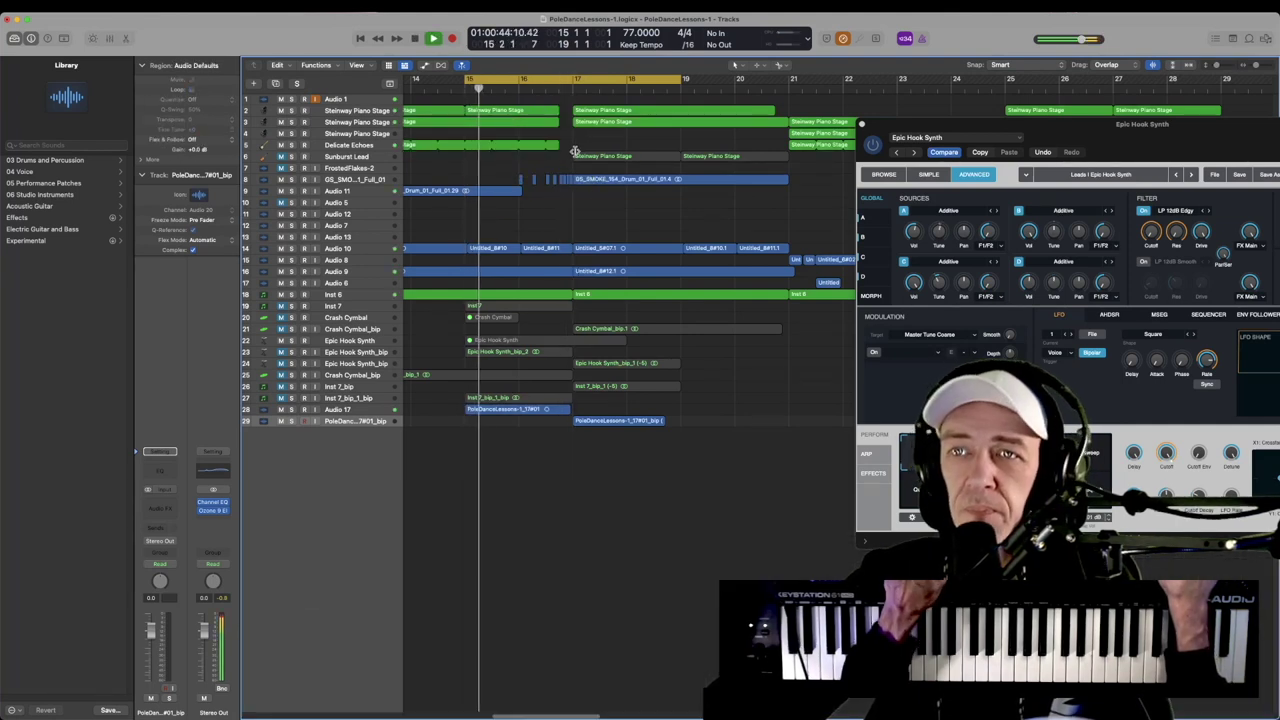
scroll(637, 307, "up", 3)
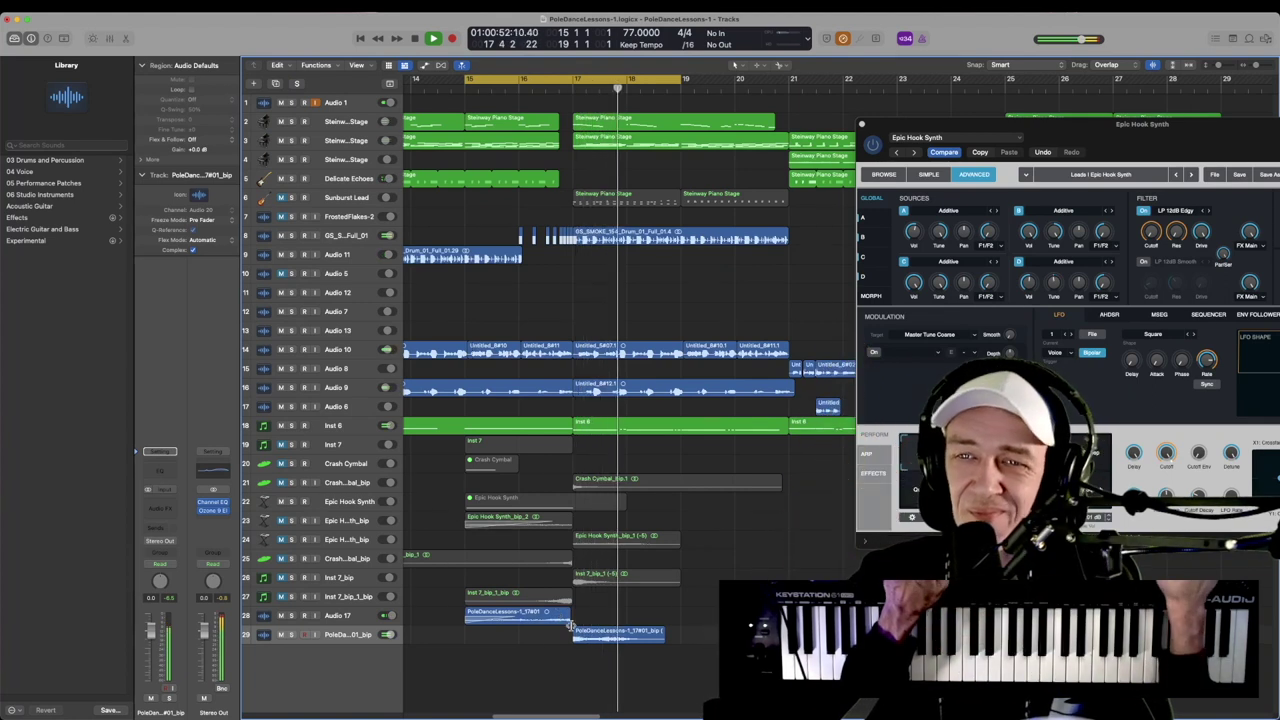
key("space")
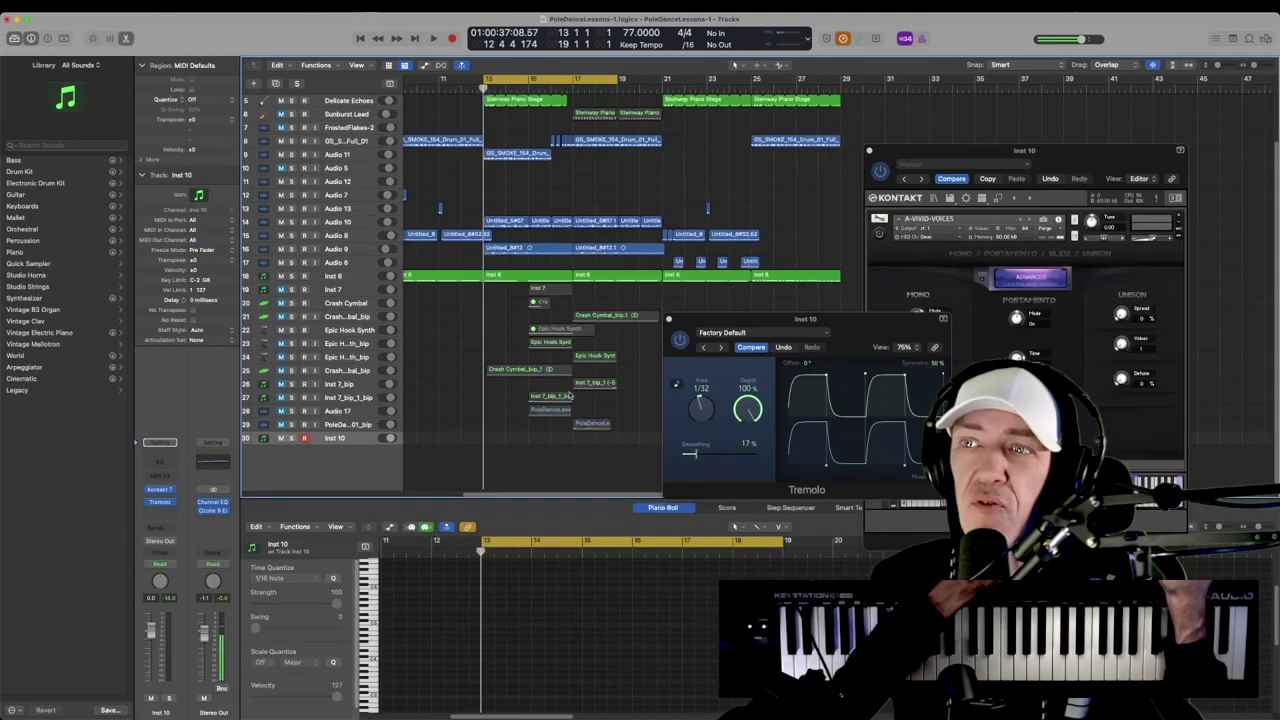
- Close the Tremolo window and record an A-VIVID-VOICES part on the Inst 10 track from bar 13 to bar 17, adjusting the portamento time
left_click(669, 320)
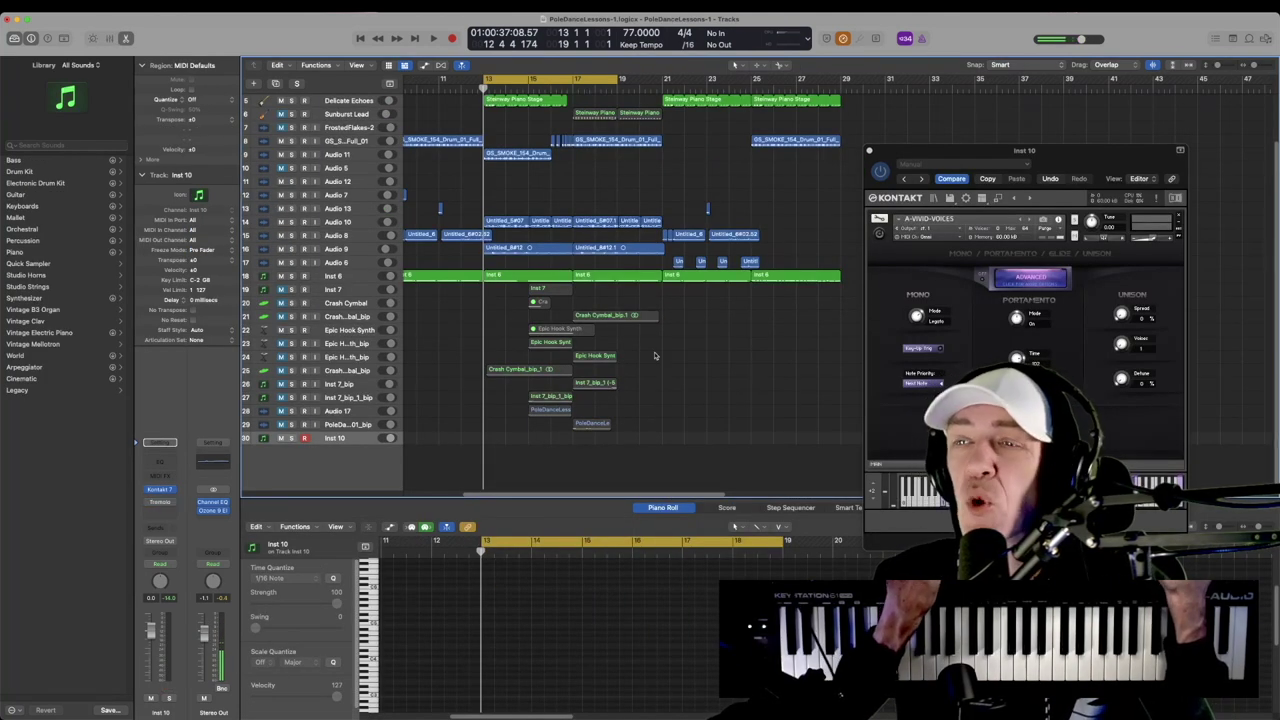
left_click(993, 157)
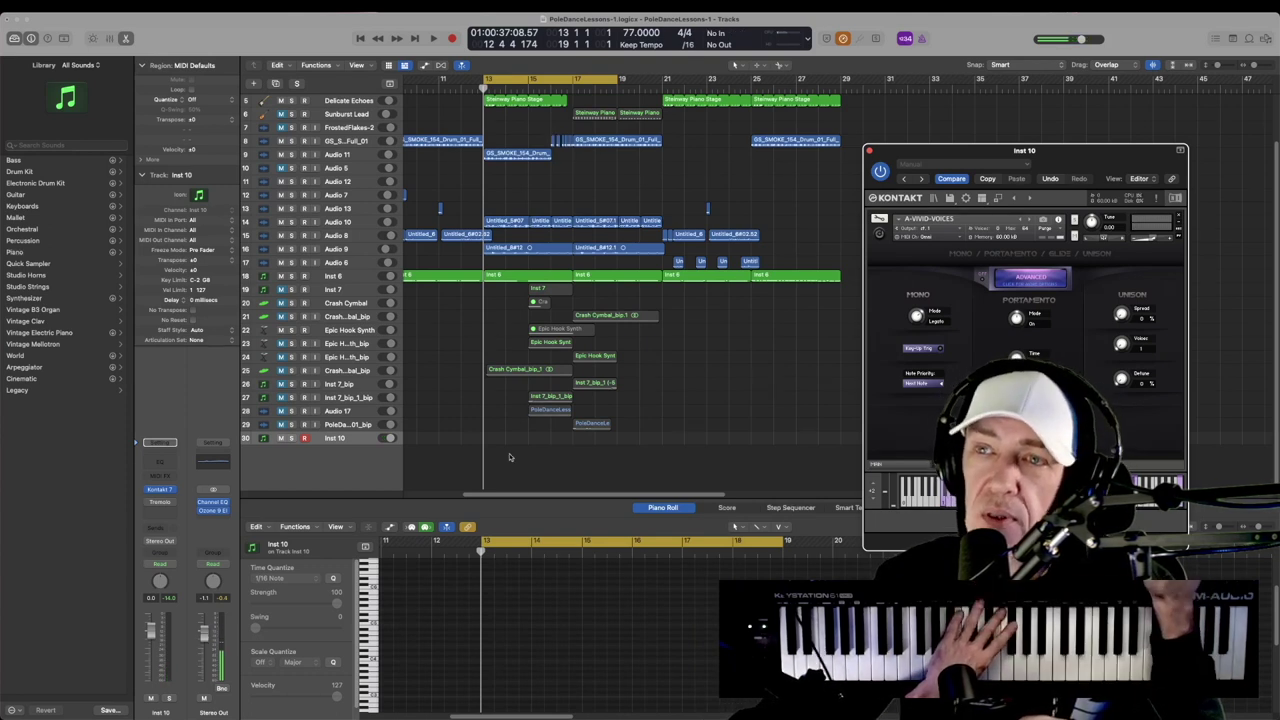
left_click(531, 470)
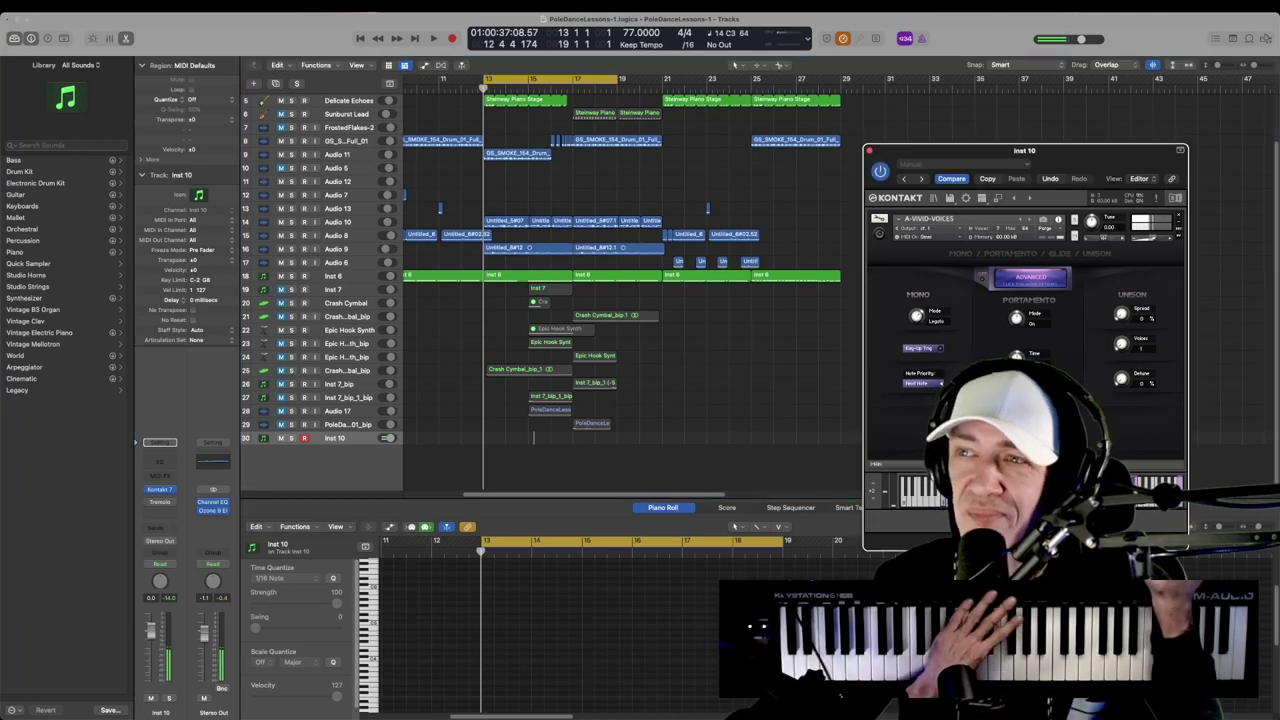
key("r")
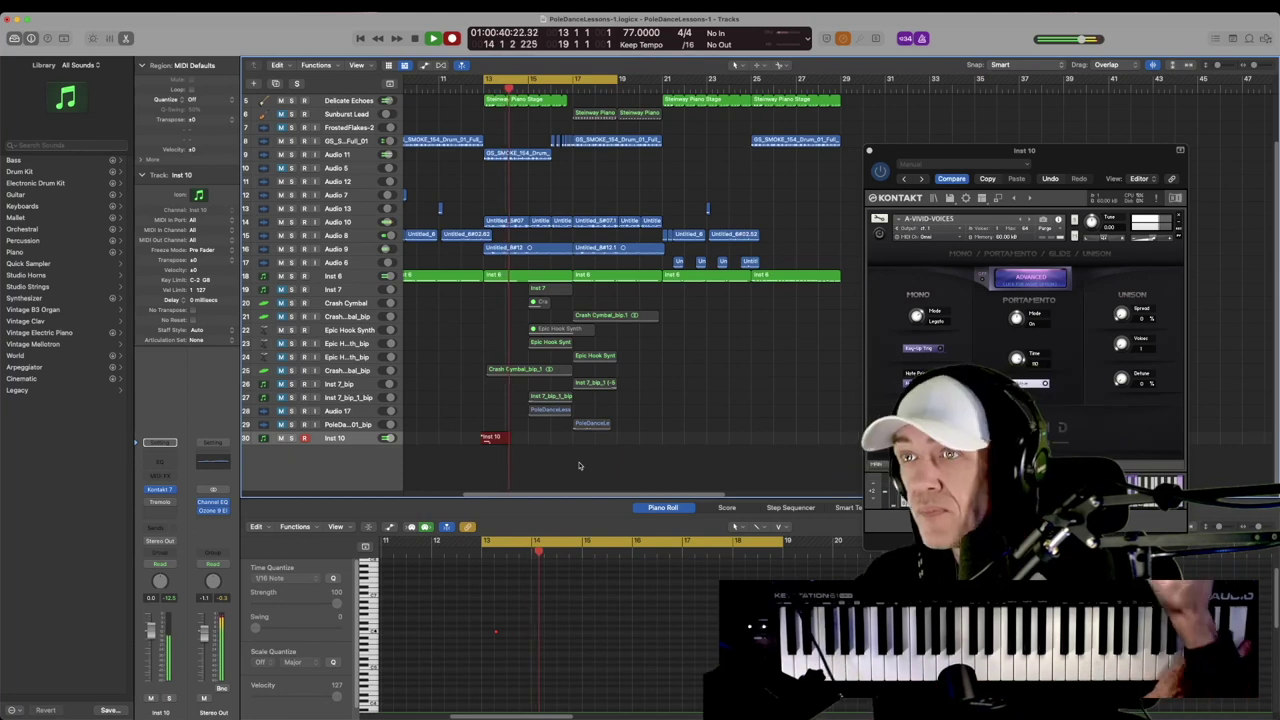
left_click(1018, 358)
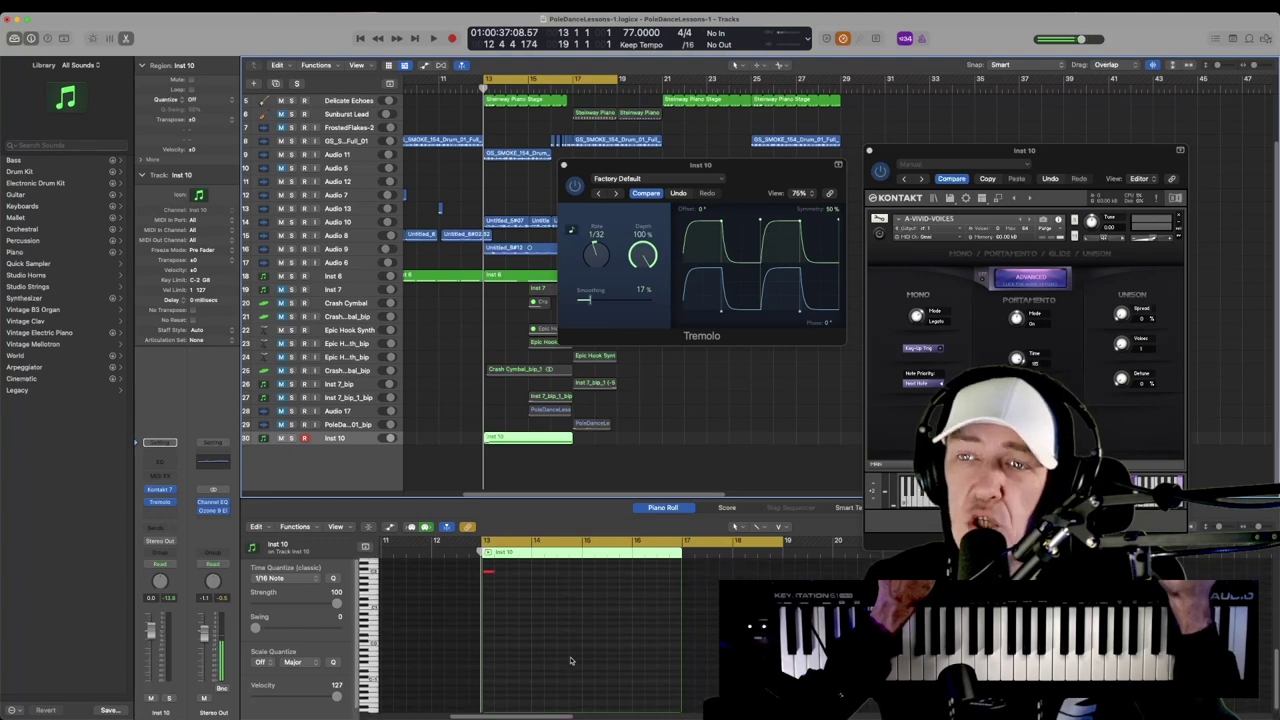
- Play back the Inst 10 part with its Tremolo effect in the mix, close the Tremolo window and stop playback
key("space")
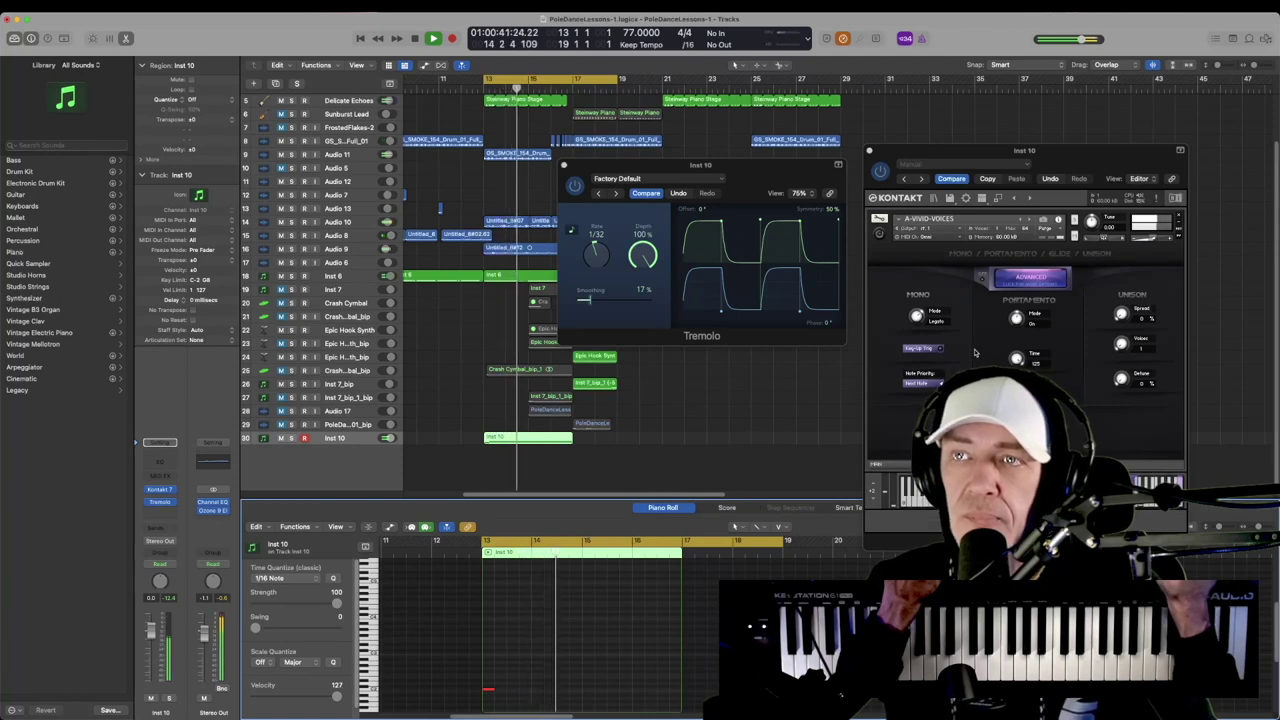
left_click_drag(601, 262, 605, 263)
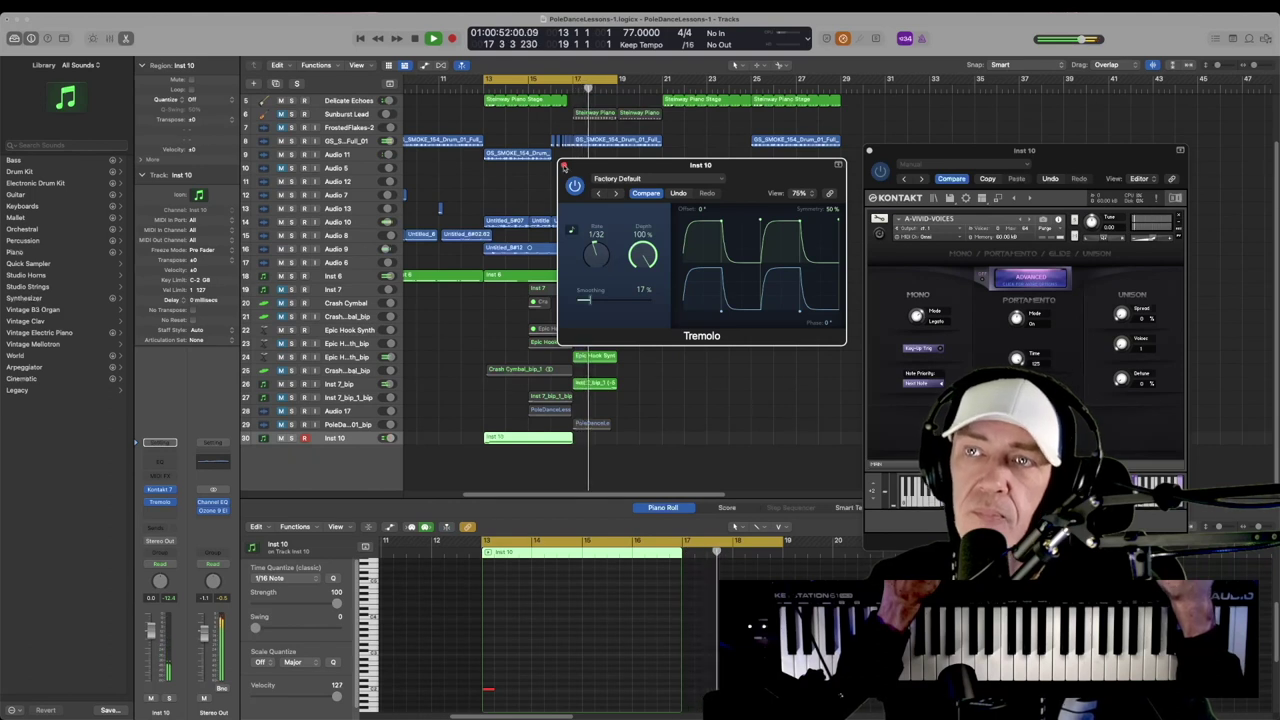
left_click(564, 165)
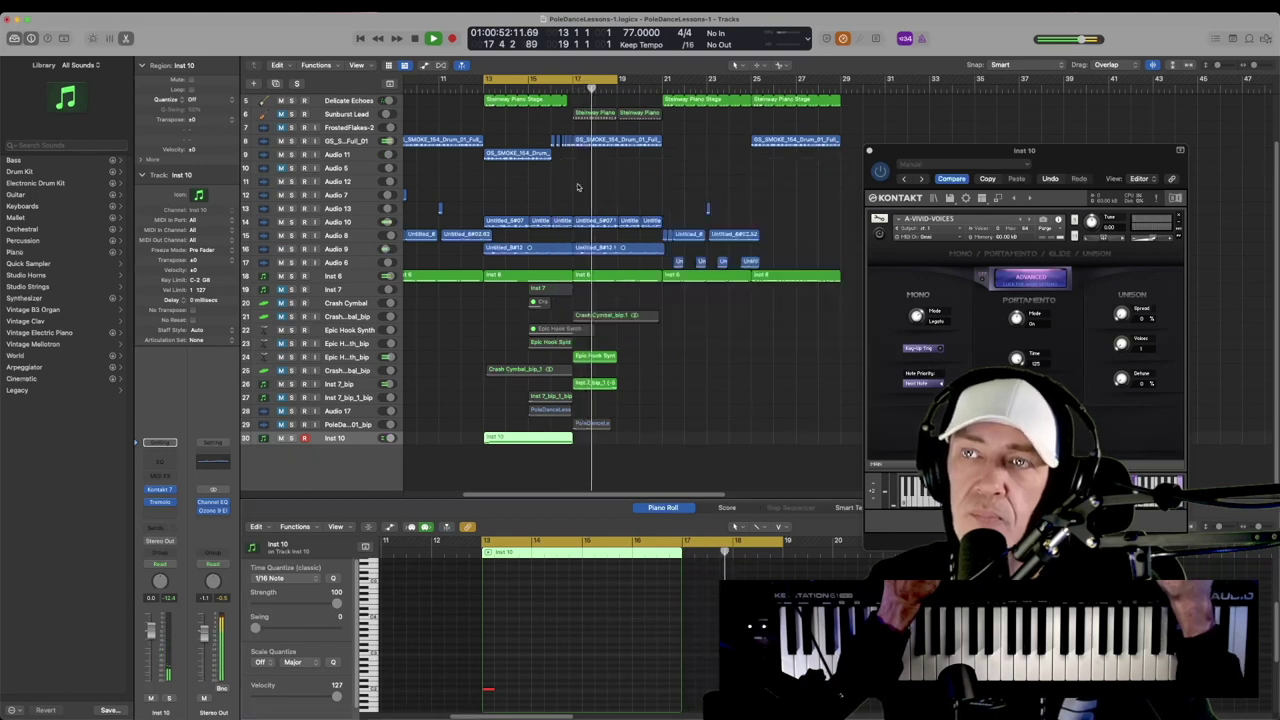
left_click(617, 463)
key("space")
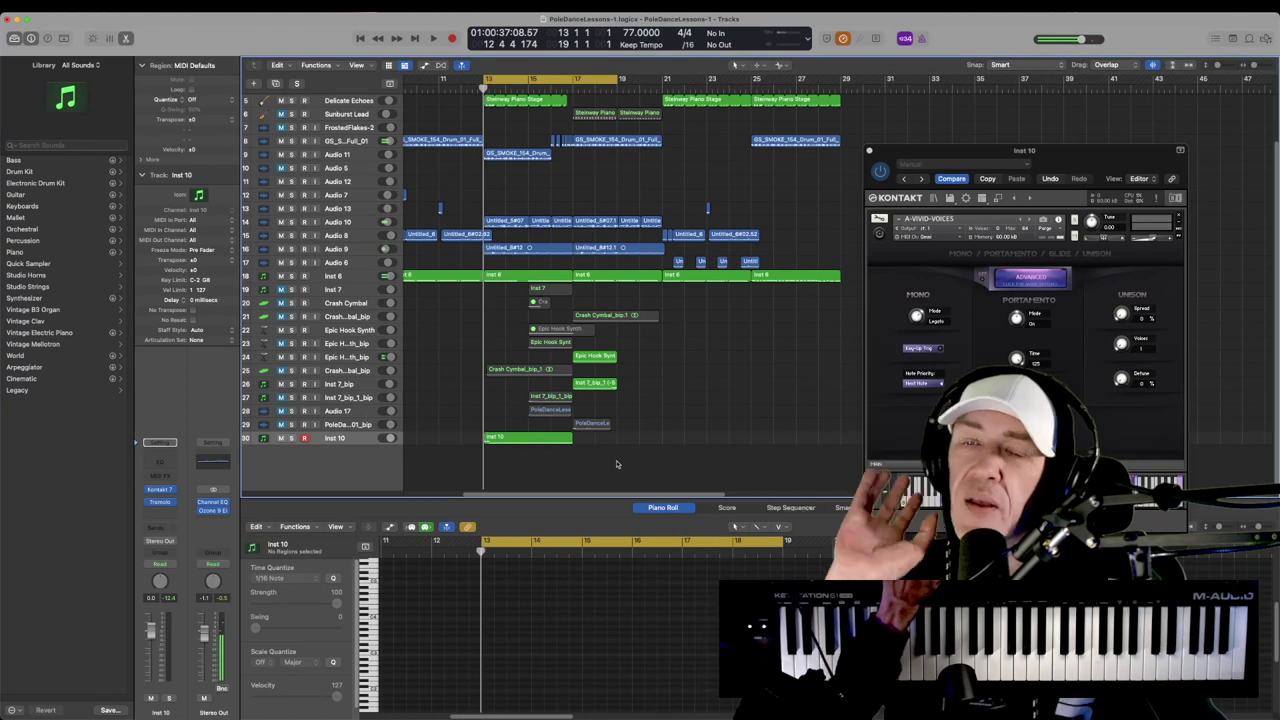